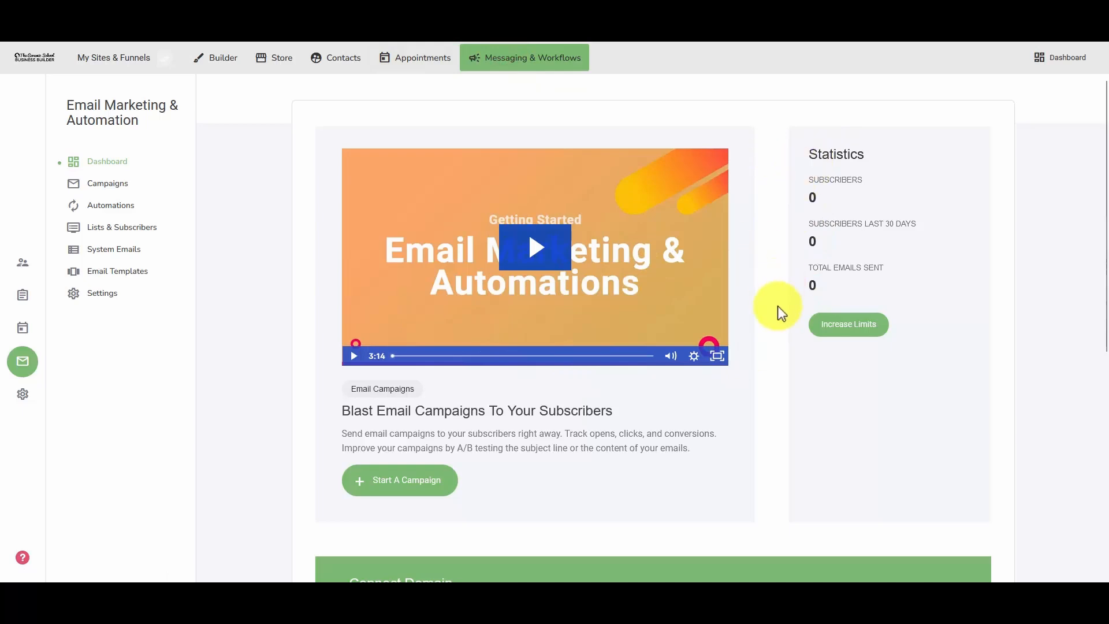
Step: Look over the email marketing dashboard's statistics, domain connection, subscriber and automation sections
{"action": "scroll", "coordinate": [749, 338], "scroll_direction": "down", "scroll_amount": 3}
{"action": "scroll", "coordinate": [396, 260], "scroll_direction": "up", "scroll_amount": 2}
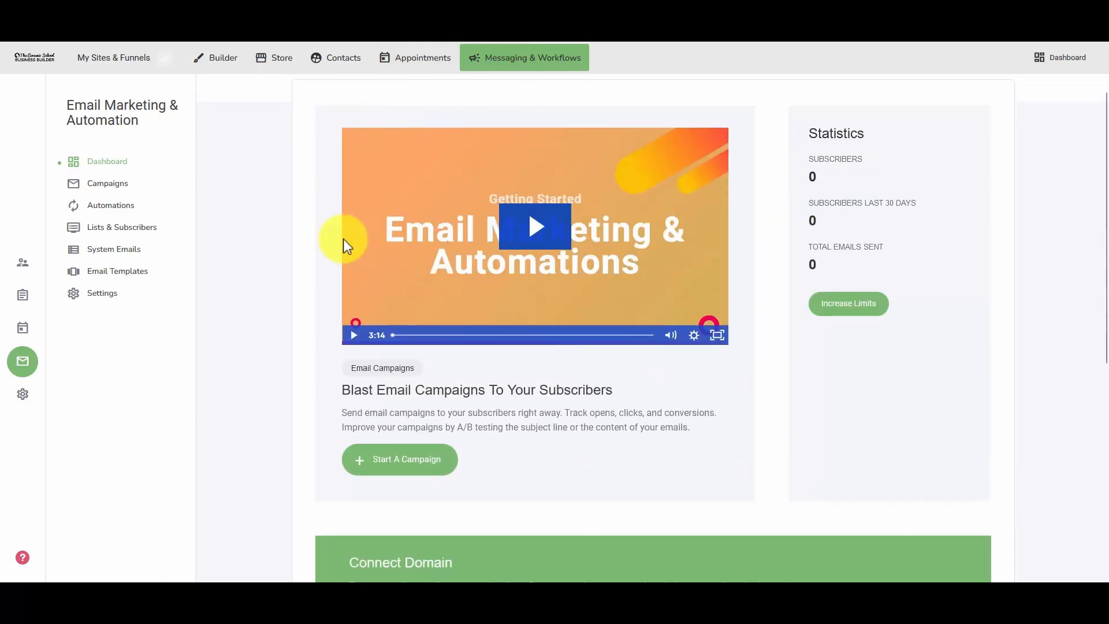
{"action": "scroll", "coordinate": [455, 373], "scroll_direction": "up", "scroll_amount": 1}
{"action": "scroll", "coordinate": [532, 346], "scroll_direction": "down", "scroll_amount": 1}
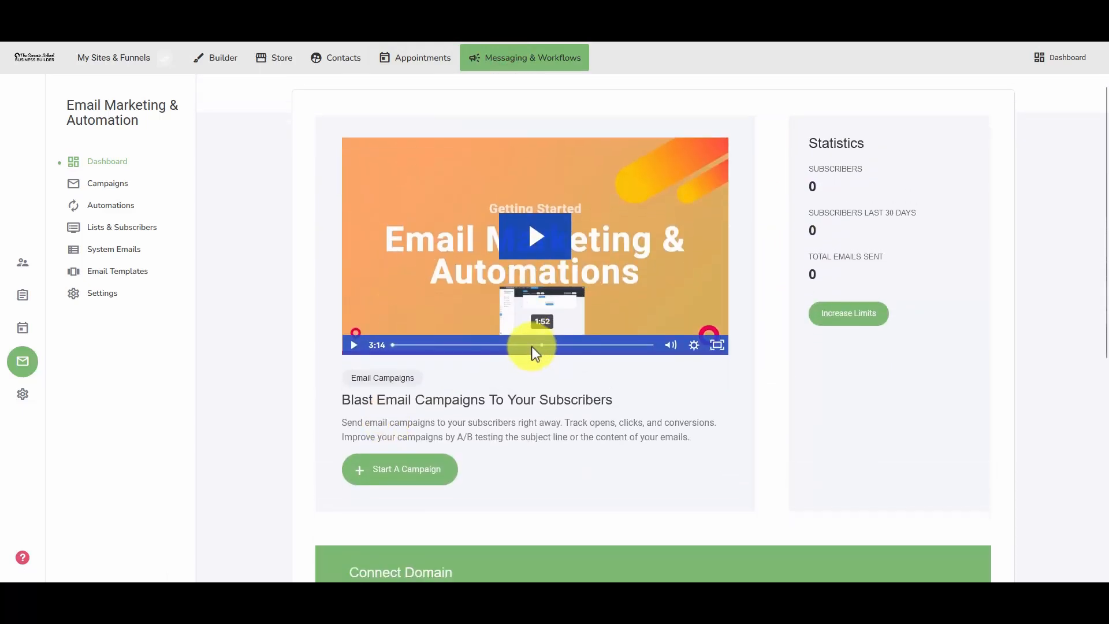
{"action": "scroll", "coordinate": [532, 345], "scroll_direction": "down", "scroll_amount": 7}
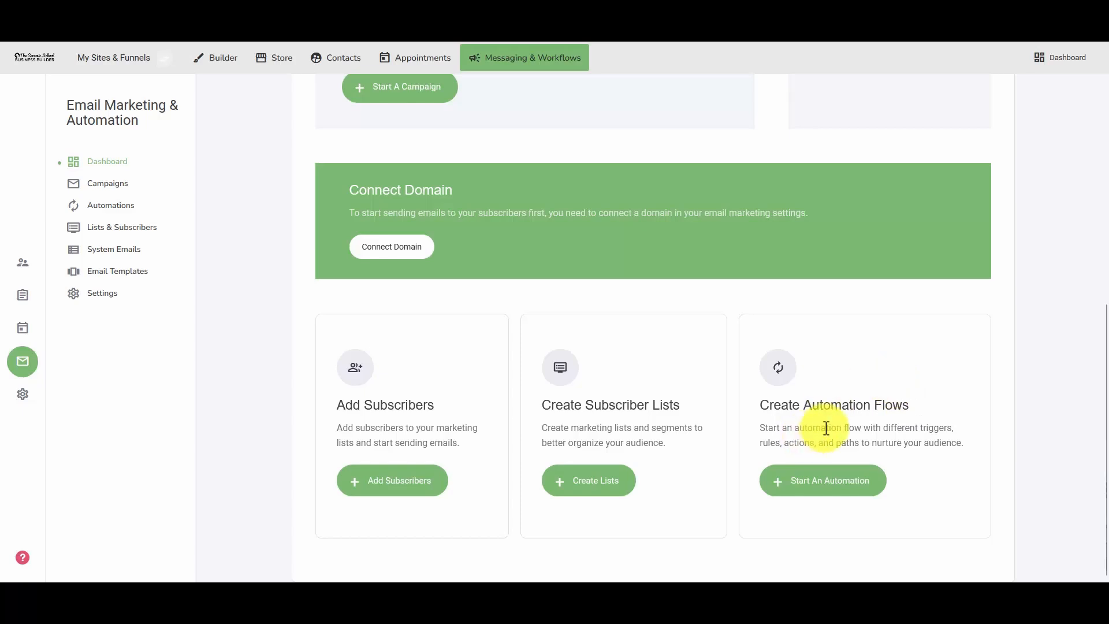
{"action": "scroll", "coordinate": [662, 359], "scroll_direction": "up", "scroll_amount": 7}
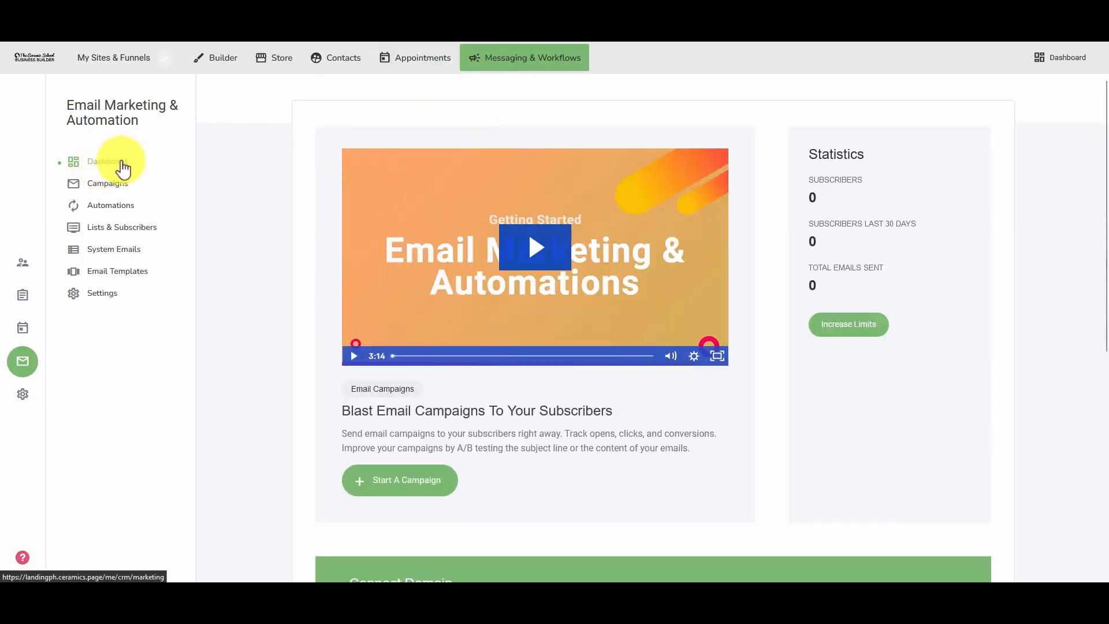
Step: Review the Campaigns overview and the Automations overview
{"action": "left_click", "coordinate": [137, 189]}
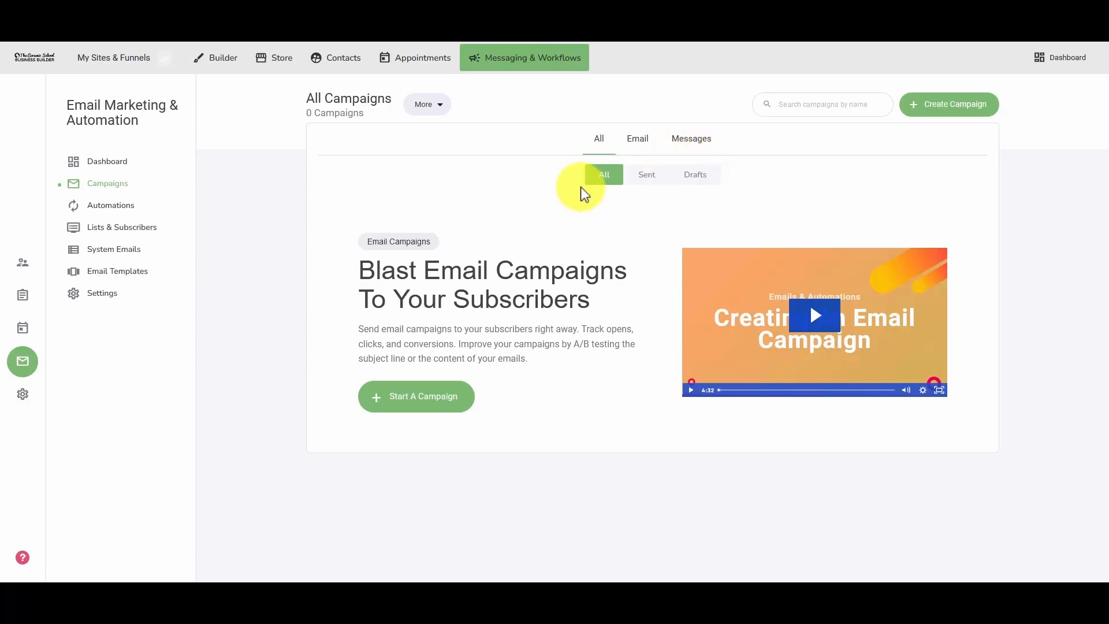
{"action": "left_click", "coordinate": [127, 210]}
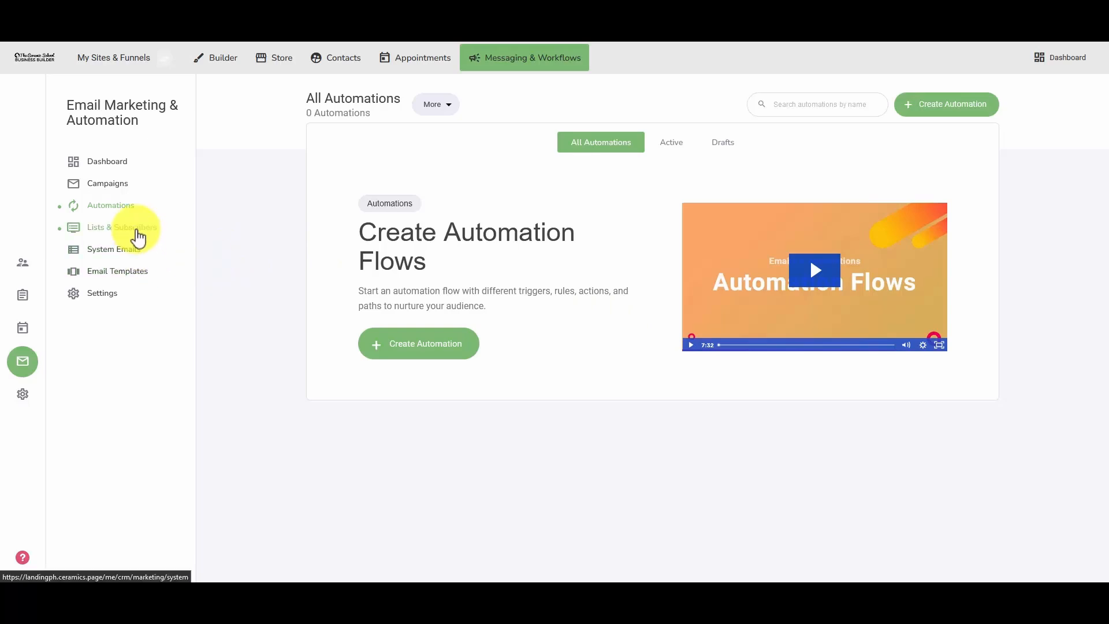
Step: Review the Lists & Subscribers section, including the existing lists and the segments
{"action": "left_click", "coordinate": [137, 233]}
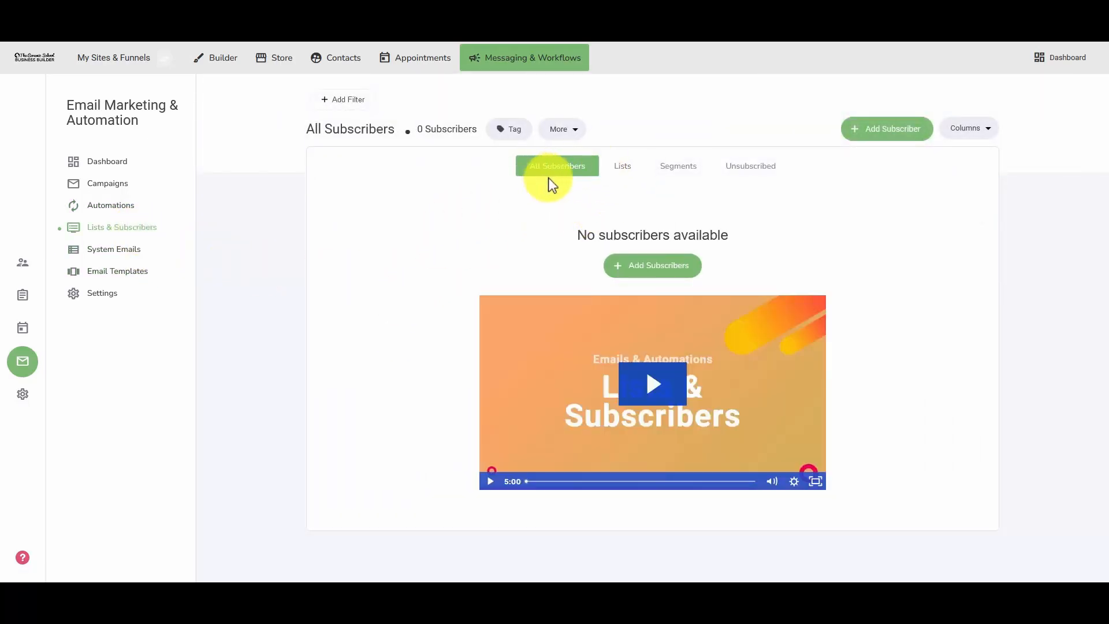
{"action": "left_click", "coordinate": [619, 168]}
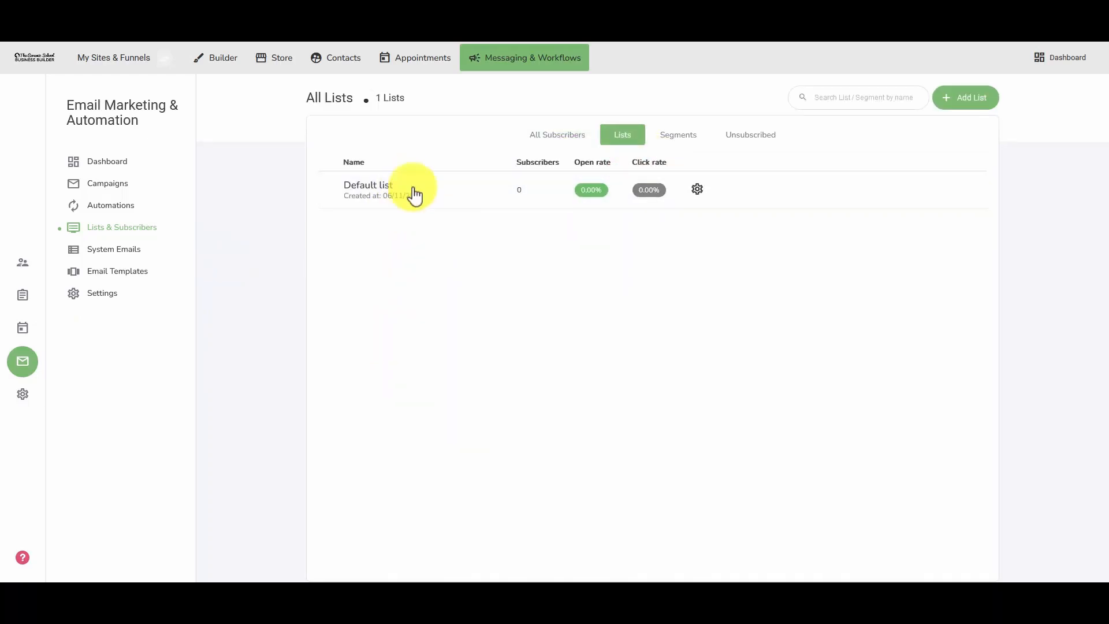
{"action": "left_click", "coordinate": [682, 136]}
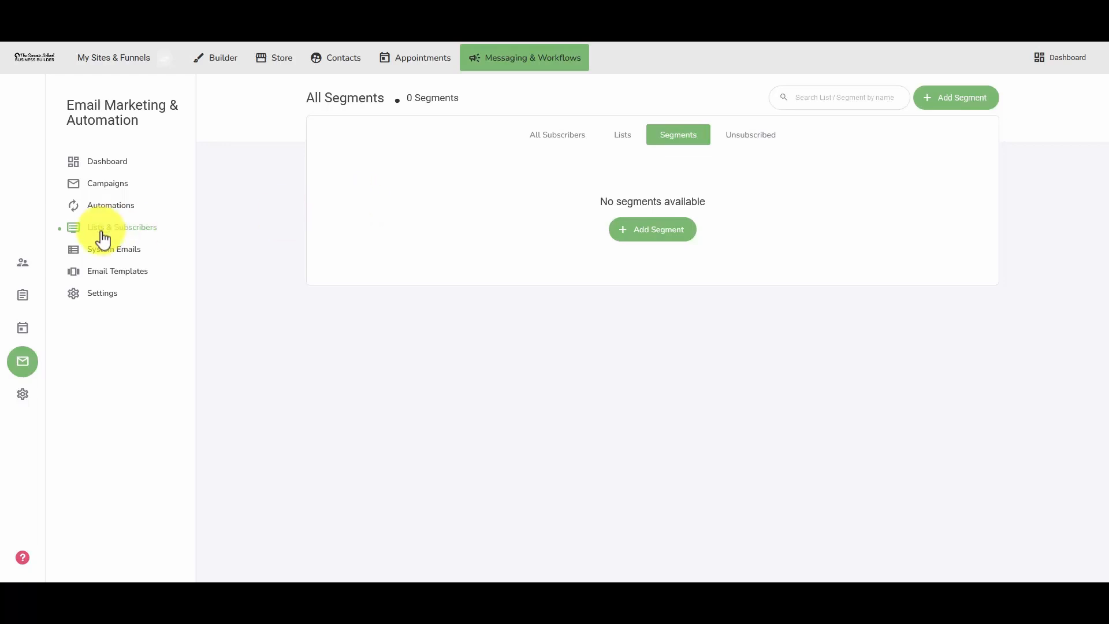
Step: Examine the full set of system emails sent to end-customers
{"action": "left_click", "coordinate": [109, 257]}
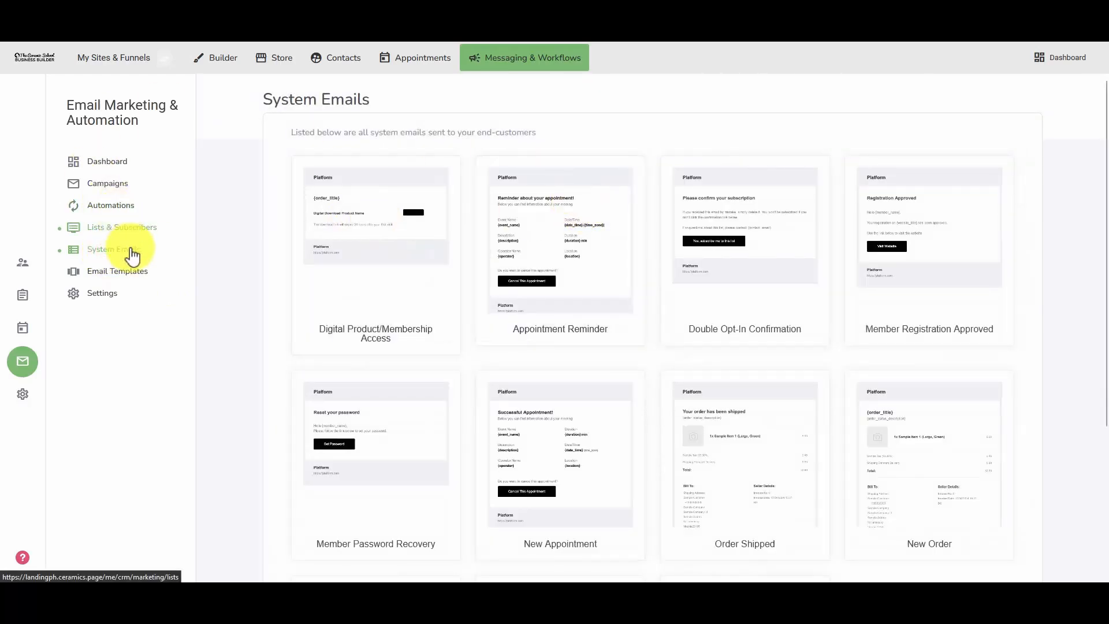
{"action": "mouse_move", "coordinate": [453, 234]}
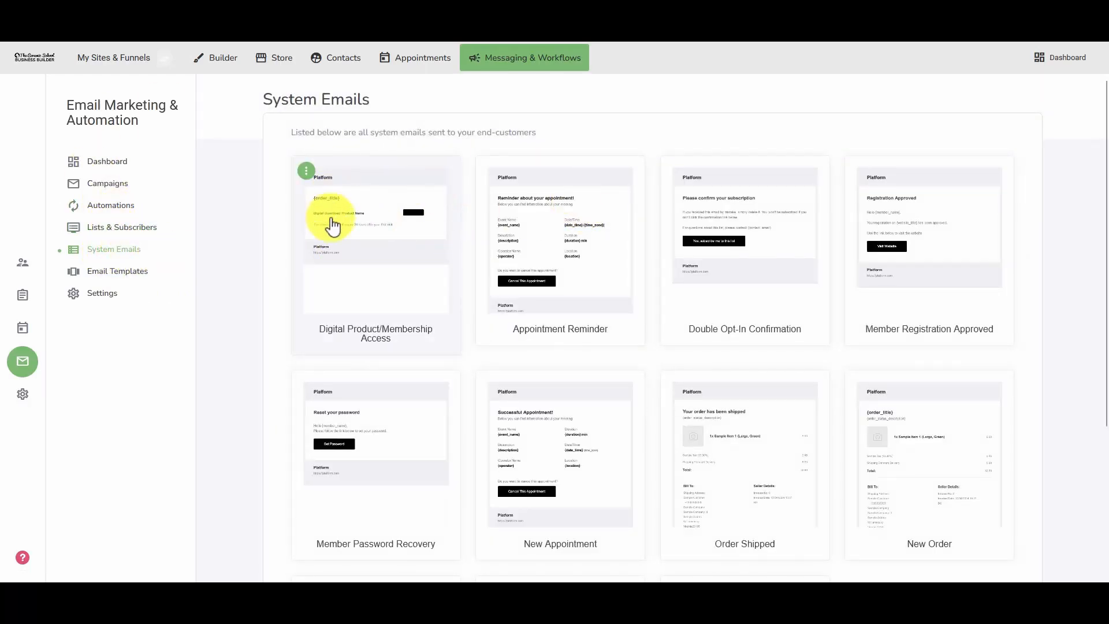
{"action": "scroll", "coordinate": [934, 298], "scroll_direction": "down", "scroll_amount": 3}
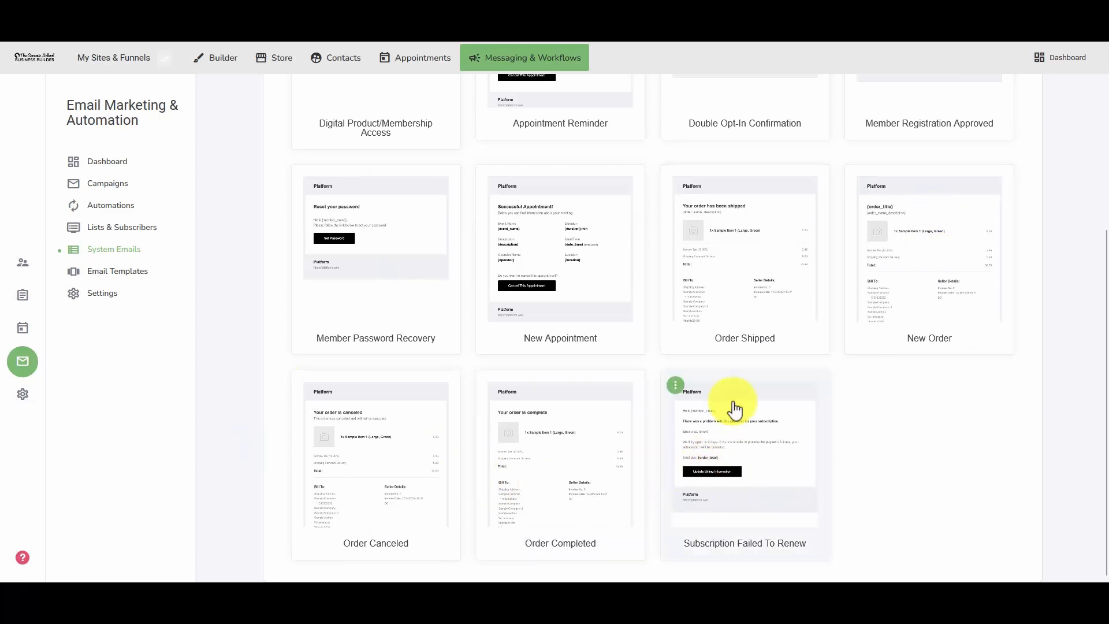
{"action": "scroll", "coordinate": [405, 381], "scroll_direction": "up", "scroll_amount": 1}
{"action": "scroll", "coordinate": [419, 393], "scroll_direction": "up", "scroll_amount": 2}
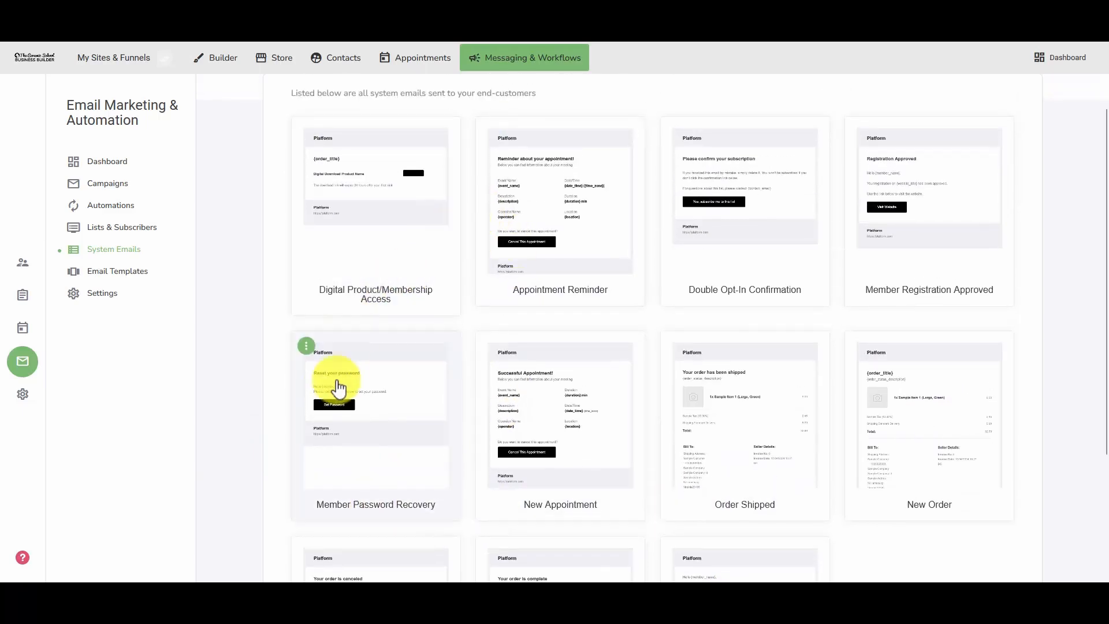
{"action": "scroll", "coordinate": [405, 375], "scroll_direction": "up", "scroll_amount": 1}
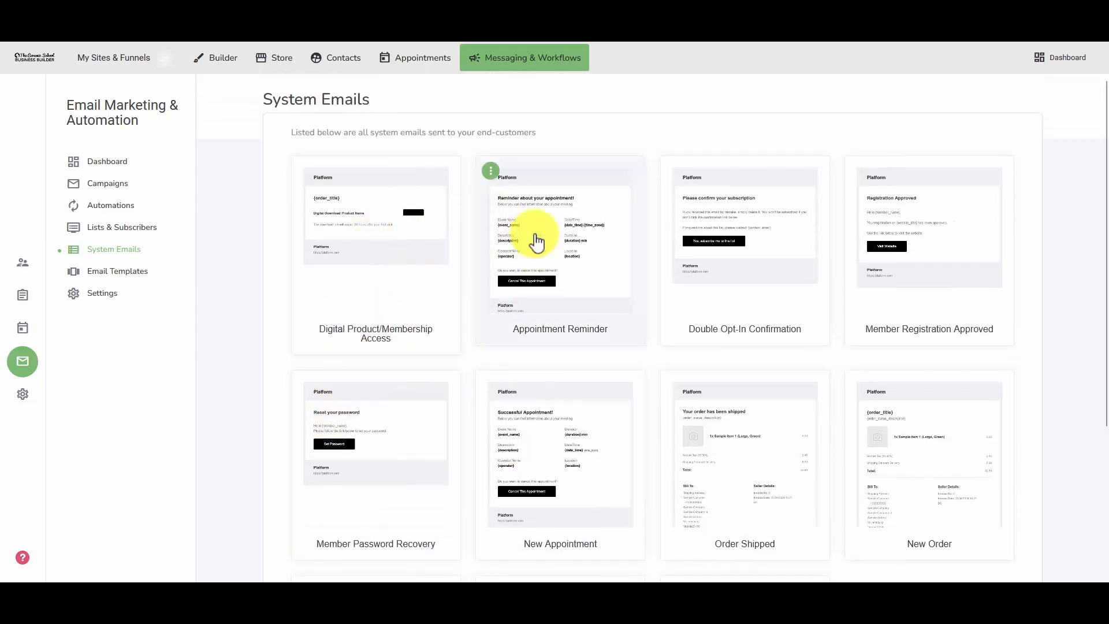
Step: Browse the system email templates and check the My Templates collection
{"action": "left_click", "coordinate": [130, 271]}
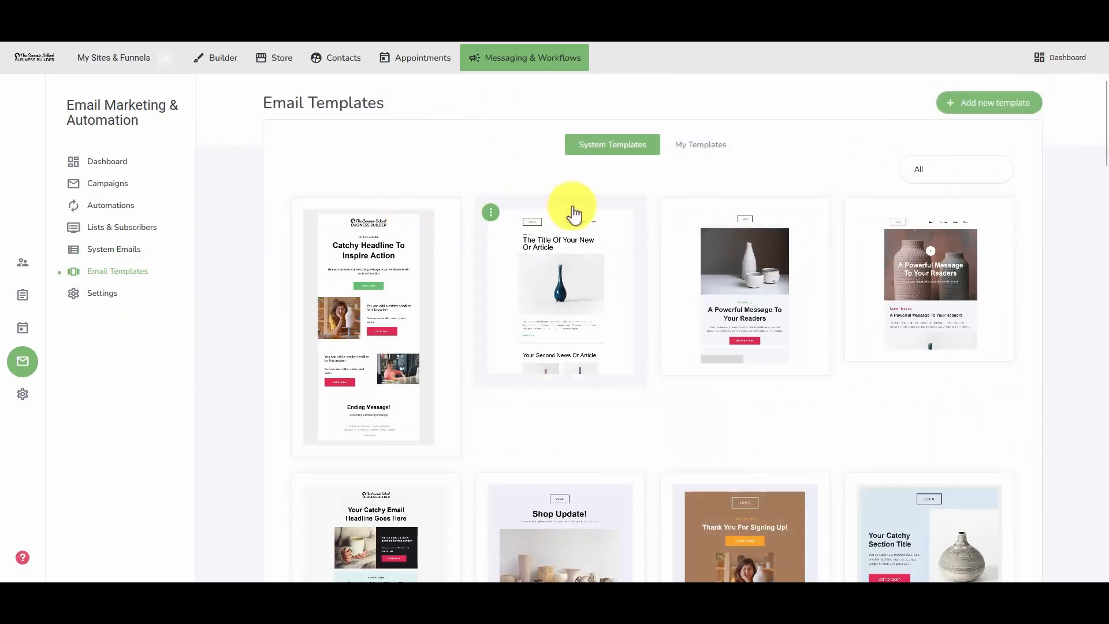
{"action": "scroll", "coordinate": [651, 340], "scroll_direction": "down", "scroll_amount": 5}
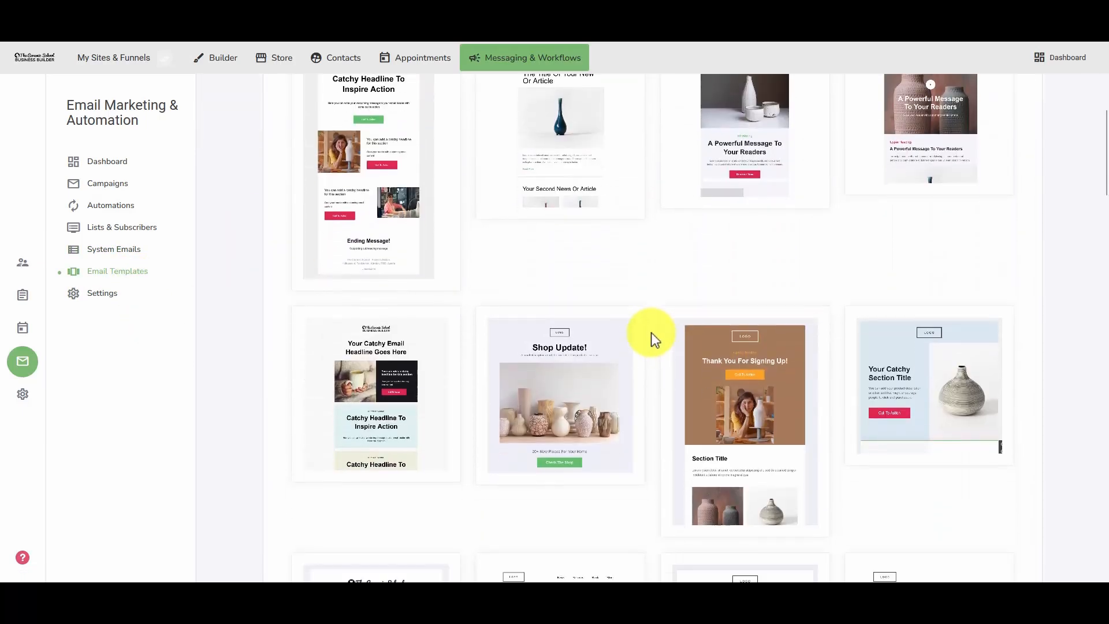
{"action": "scroll", "coordinate": [903, 388], "scroll_direction": "down", "scroll_amount": 5}
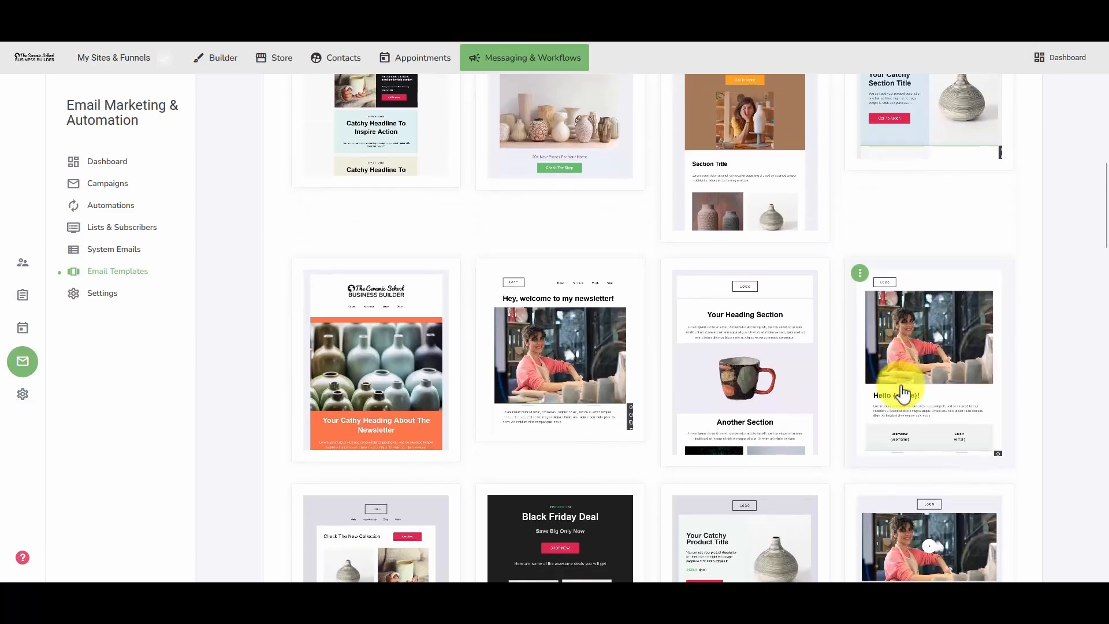
{"action": "scroll", "coordinate": [498, 393], "scroll_direction": "down", "scroll_amount": 5}
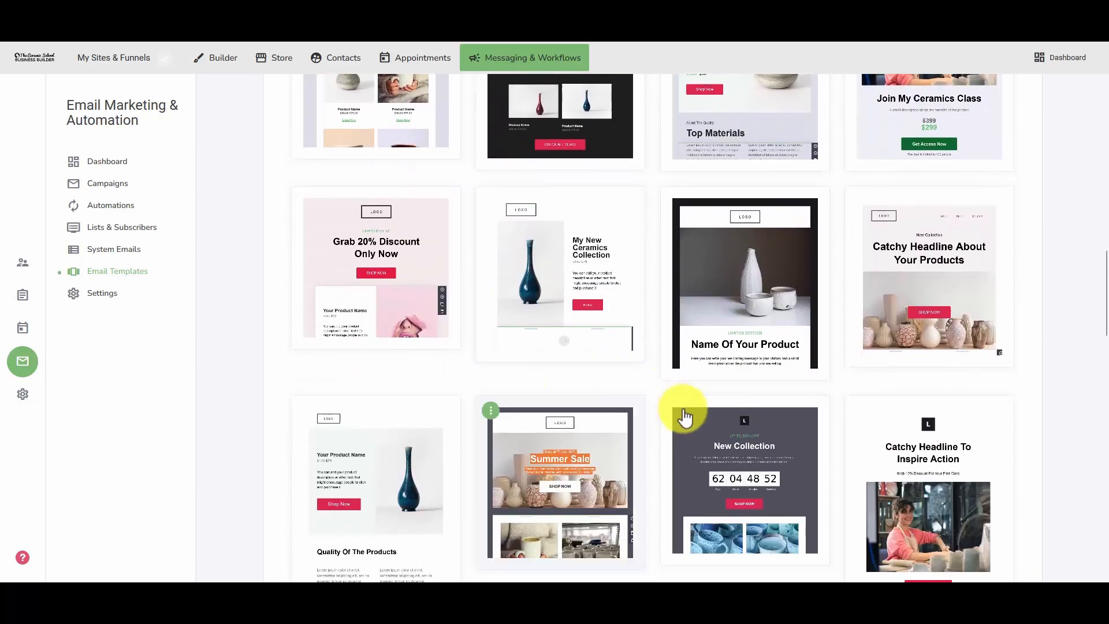
{"action": "scroll", "coordinate": [686, 419], "scroll_direction": "up", "scroll_amount": 9}
{"action": "scroll", "coordinate": [689, 413], "scroll_direction": "up", "scroll_amount": 7}
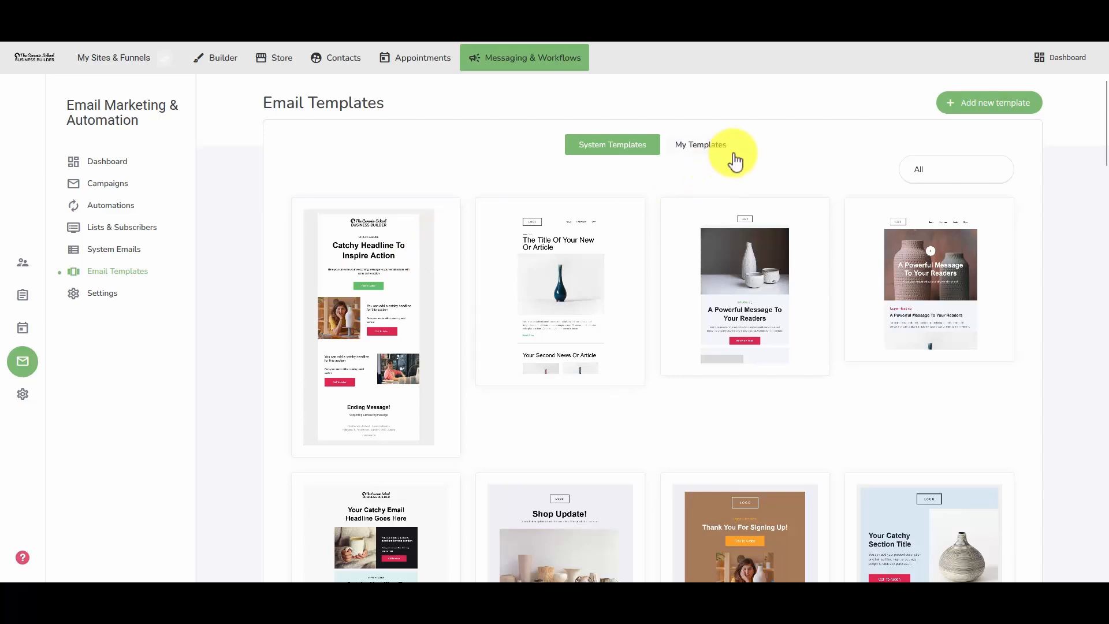
{"action": "left_click", "coordinate": [718, 145]}
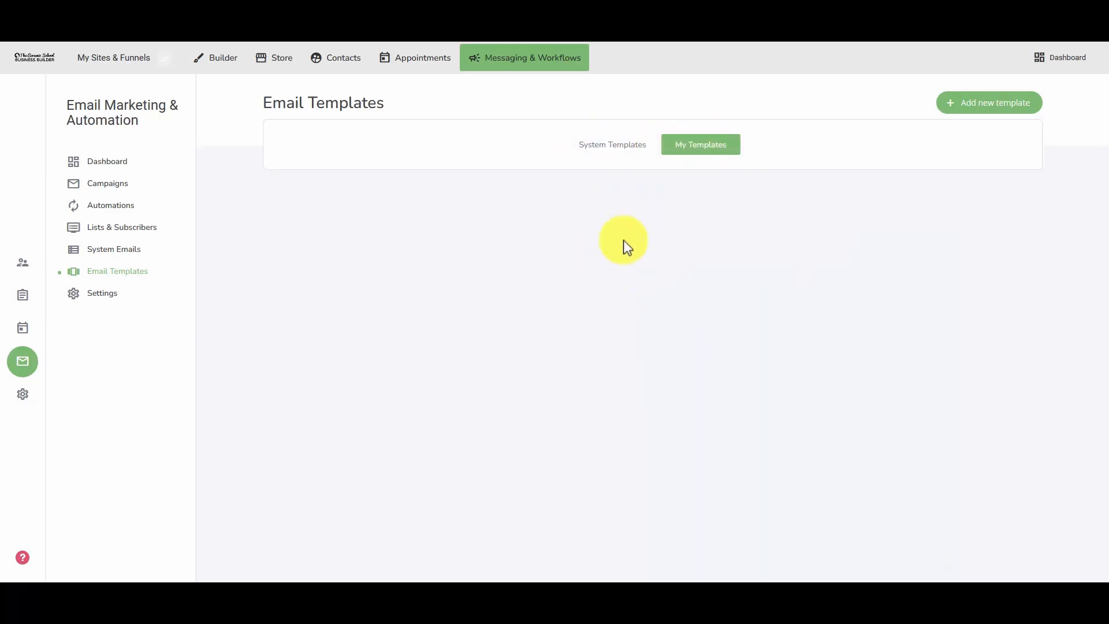
{"action": "left_click", "coordinate": [629, 151]}
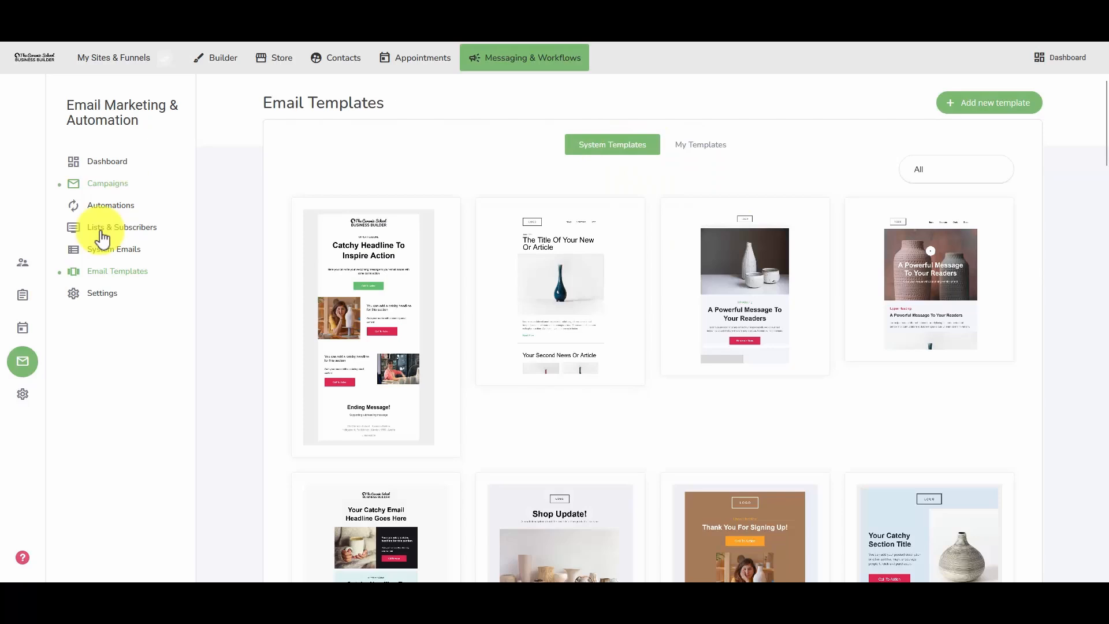
Step: Add domain.com as a new domain for sending emails in the email marketing settings
{"action": "left_click", "coordinate": [101, 299]}
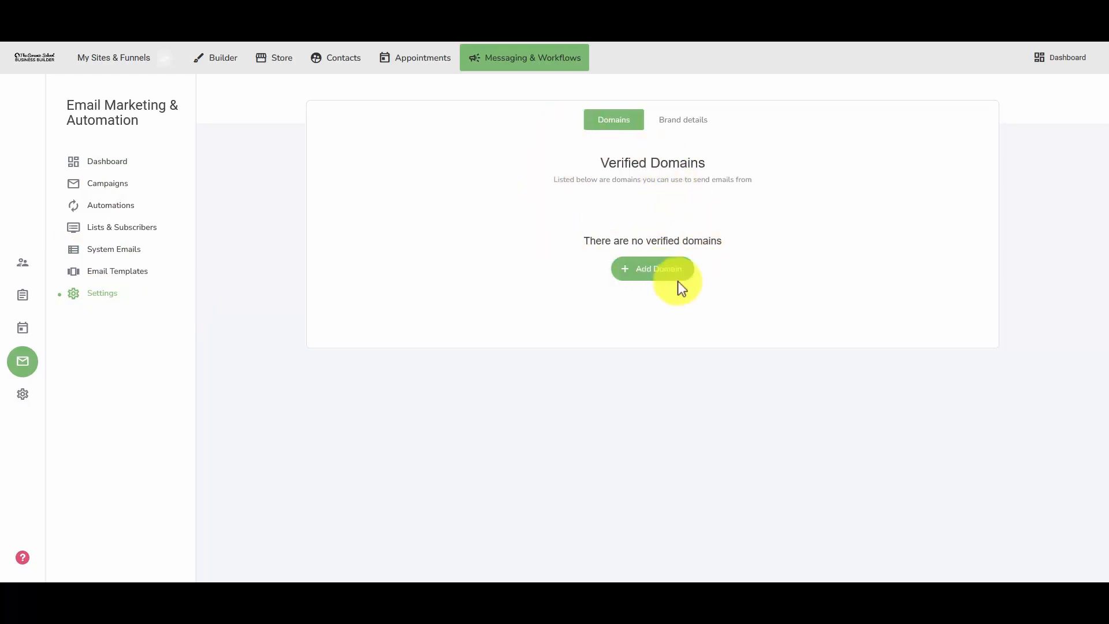
{"action": "left_click", "coordinate": [661, 275]}
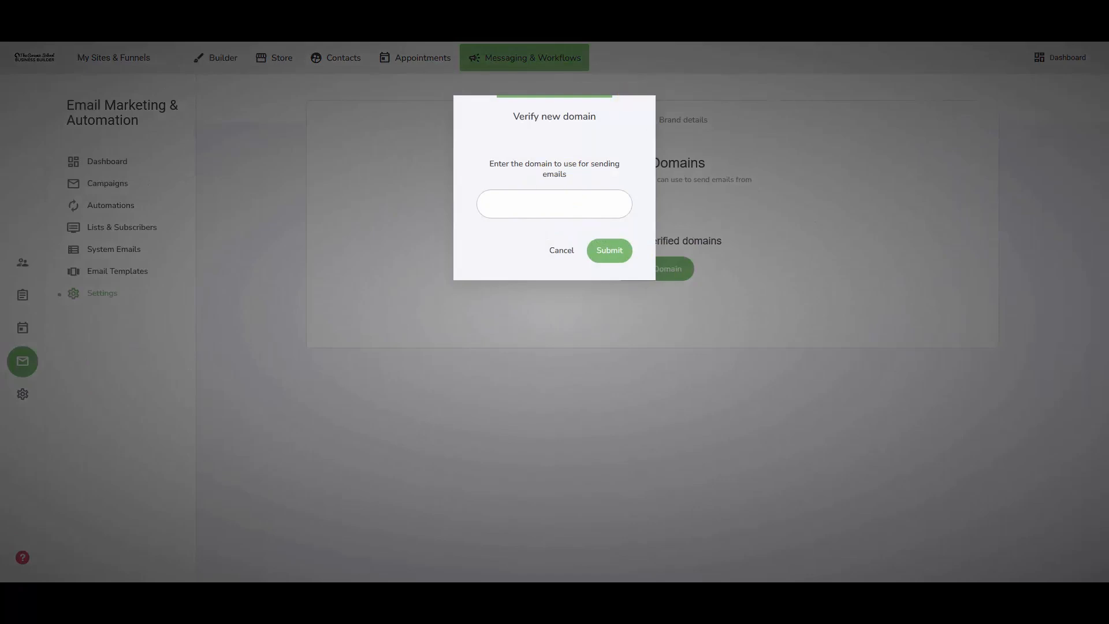
{"action": "type", "text": "domain.com"}
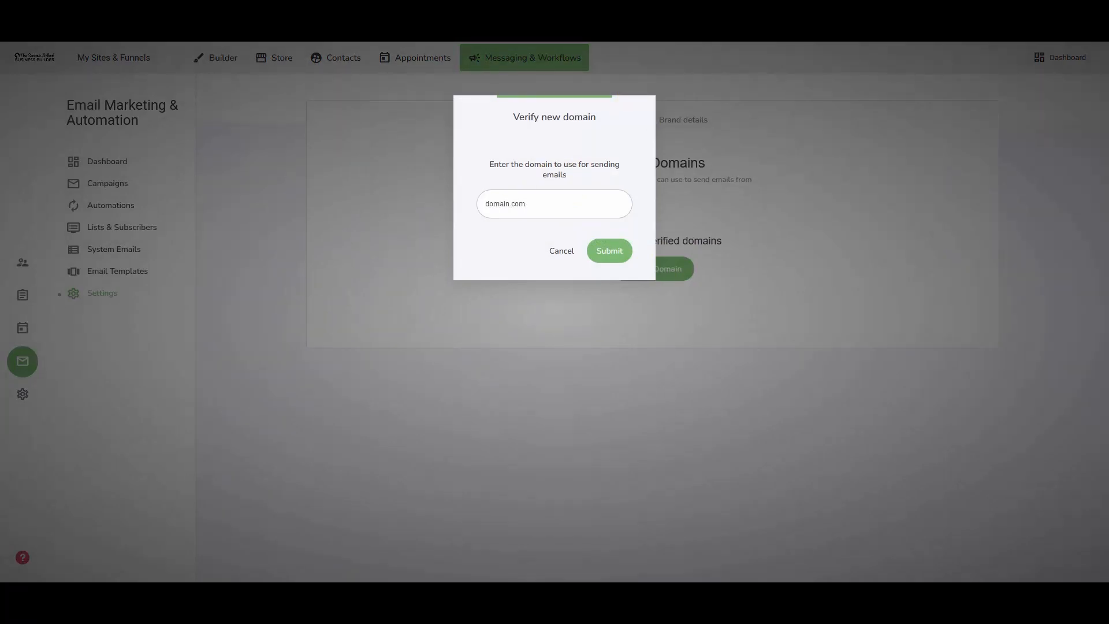
{"action": "key", "text": "Return"}
Step: Enter the email name for domain.com in the ownership confirmation and save it
{"action": "left_click", "coordinate": [539, 168]}
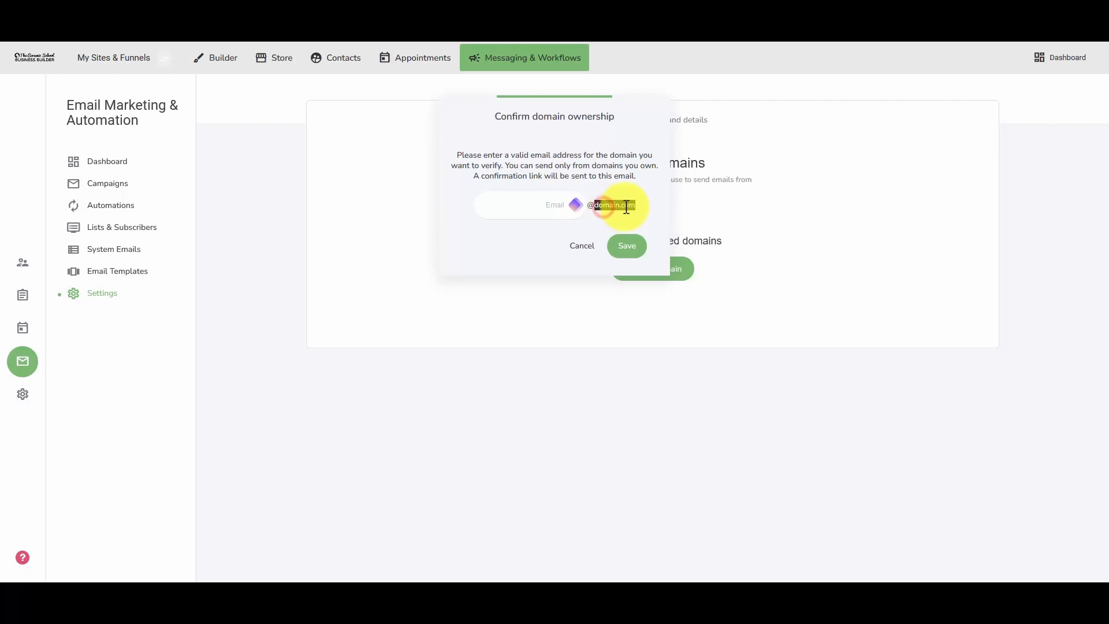
{"action": "left_click", "coordinate": [547, 209]}
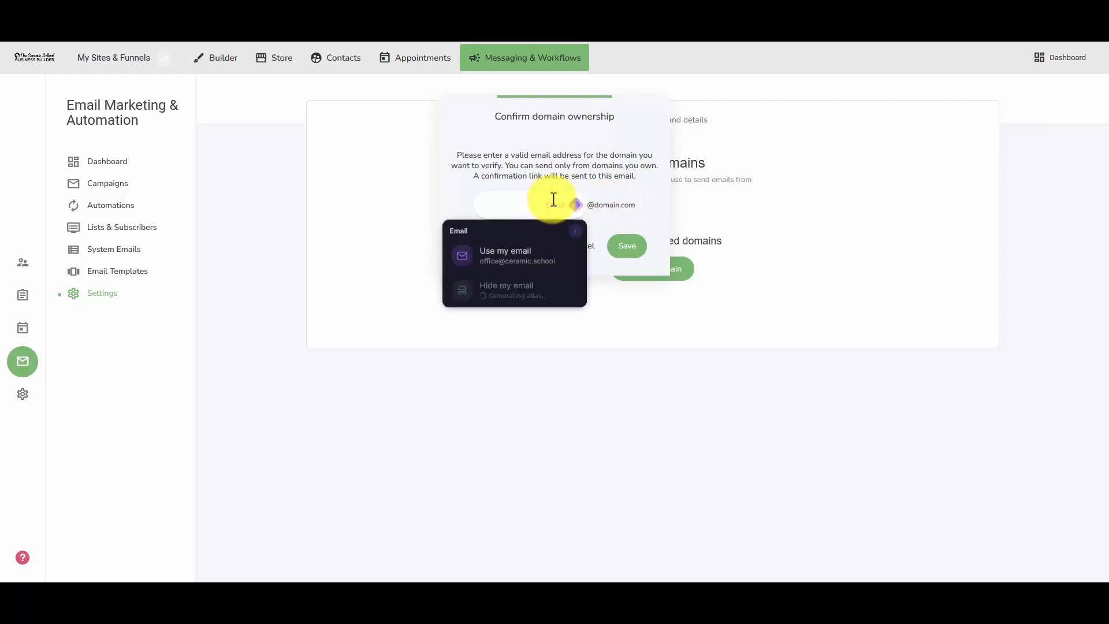
{"action": "type", "text": "yourn"}
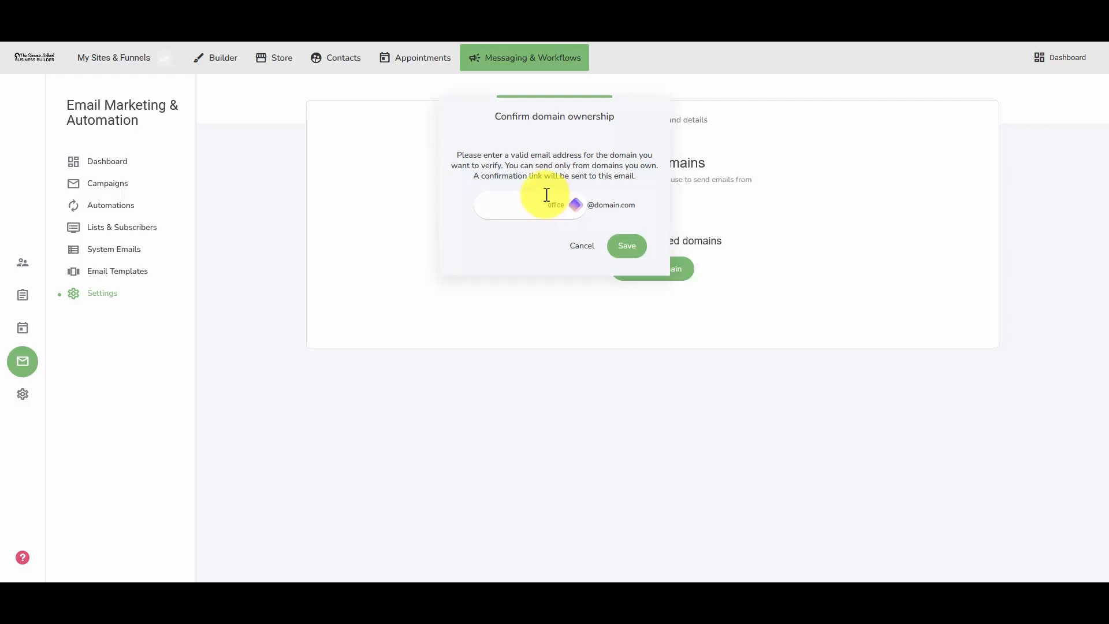
{"action": "left_click", "coordinate": [615, 241]}
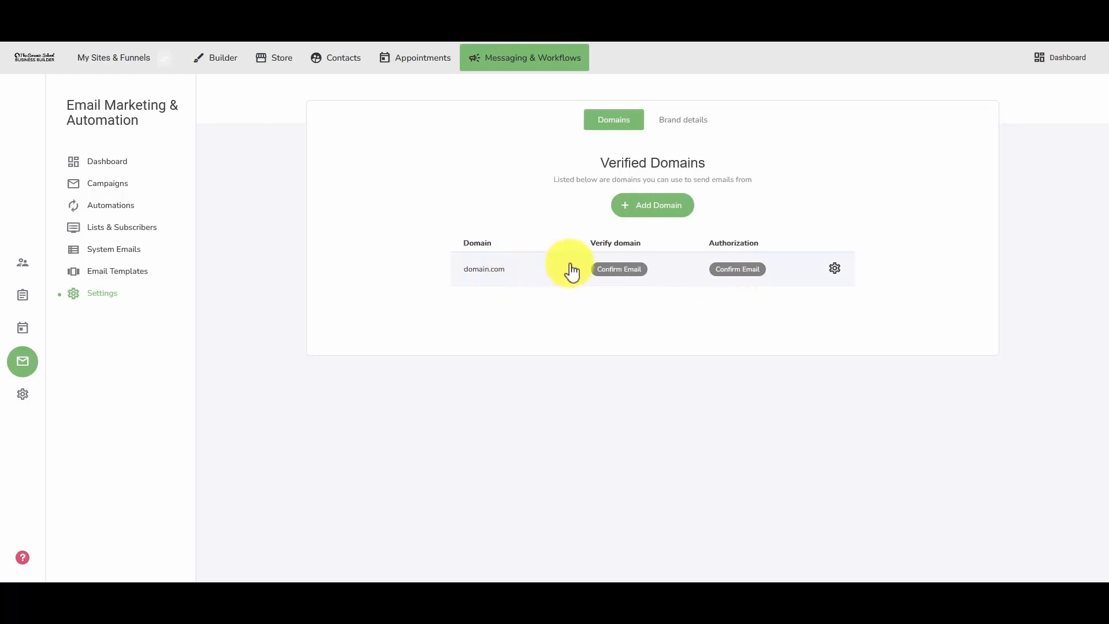
Step: Examine the brand details form, covering company name and address, default sender name, and the default, reply-to and system emails
{"action": "left_click", "coordinate": [679, 124]}
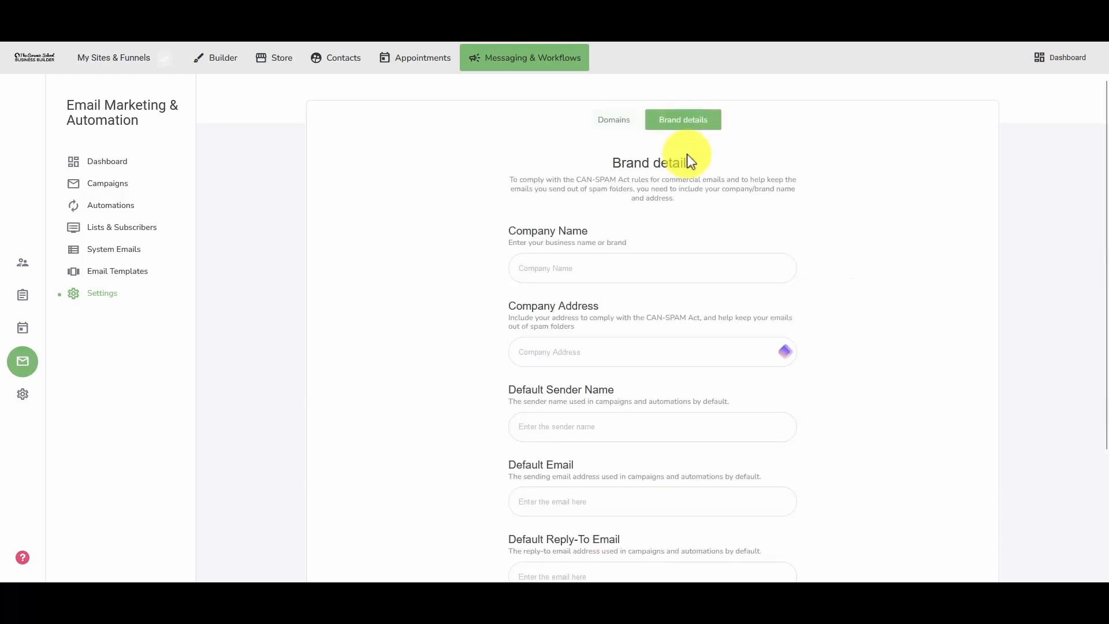
{"action": "left_click", "coordinate": [578, 269]}
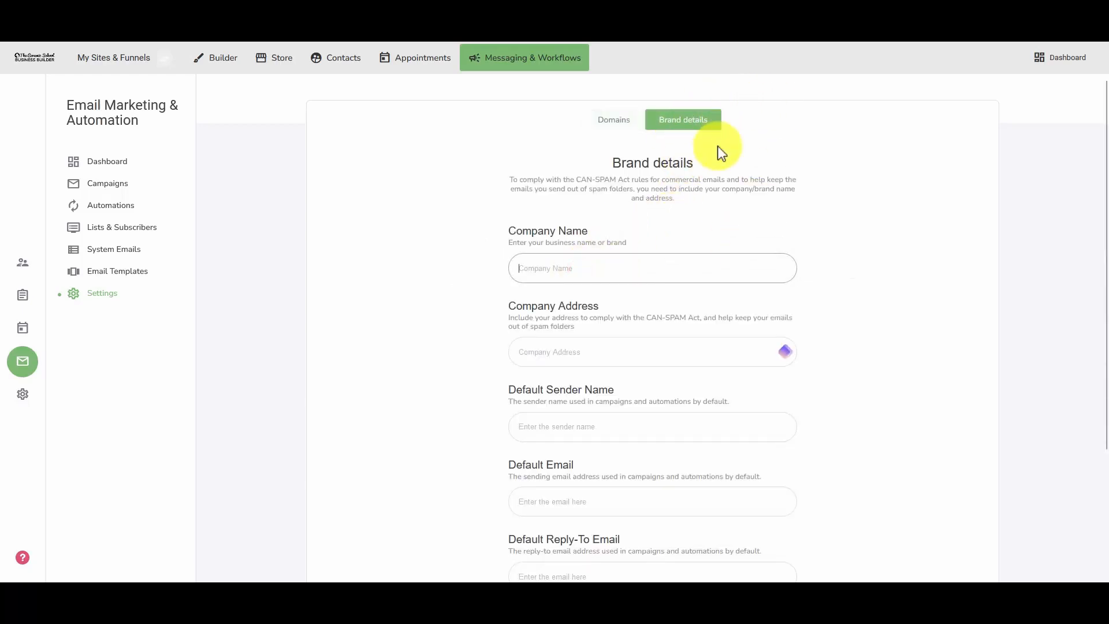
{"action": "scroll", "coordinate": [641, 231], "scroll_direction": "down", "scroll_amount": 1}
{"action": "scroll", "coordinate": [637, 248], "scroll_direction": "down", "scroll_amount": 2}
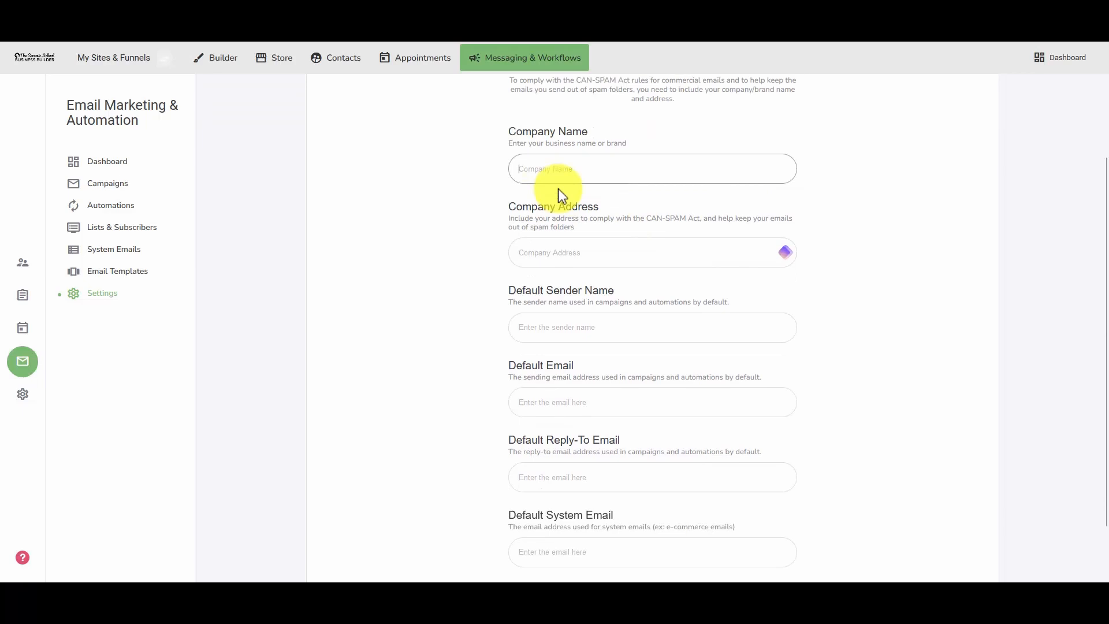
{"action": "left_click", "coordinate": [589, 236]}
{"action": "left_click", "coordinate": [470, 302]}
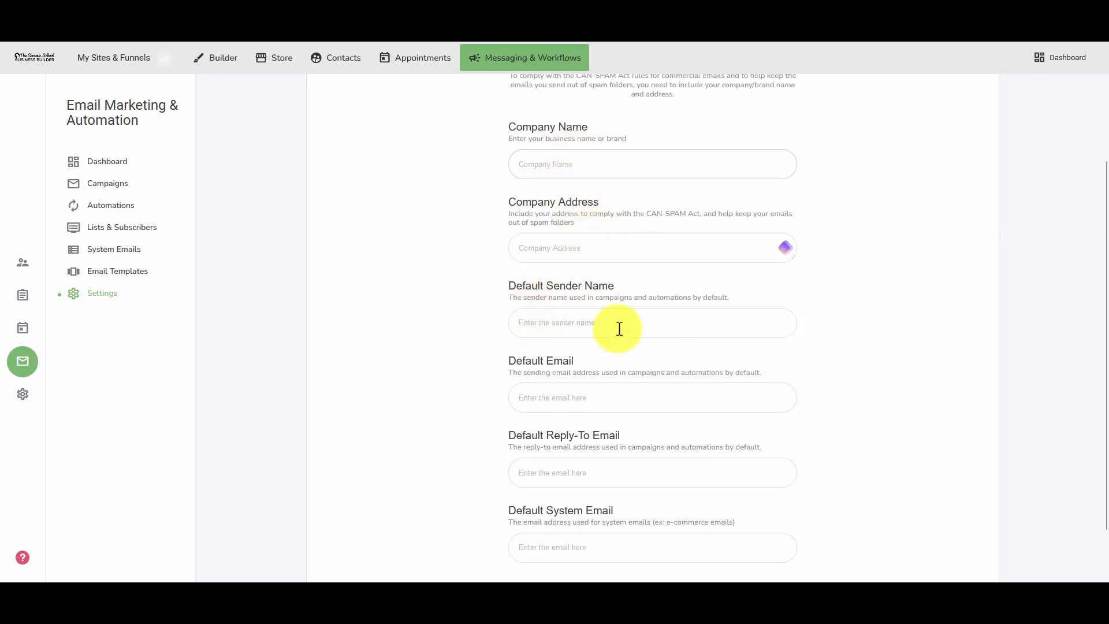
{"action": "scroll", "coordinate": [587, 310], "scroll_direction": "down", "scroll_amount": 2}
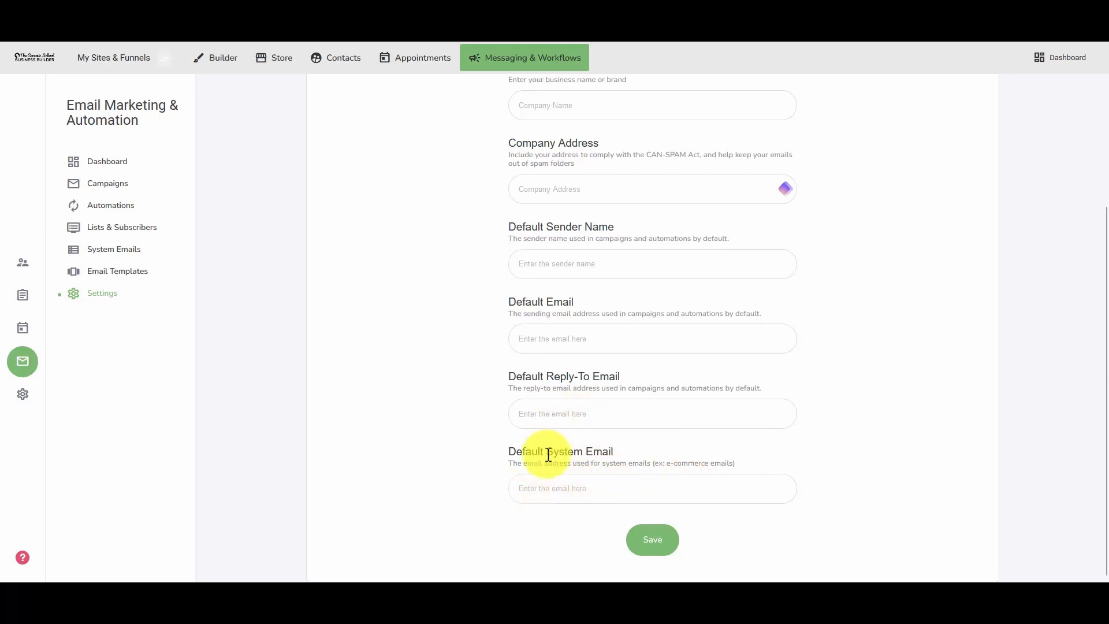
{"action": "scroll", "coordinate": [616, 458], "scroll_direction": "up", "scroll_amount": 3}
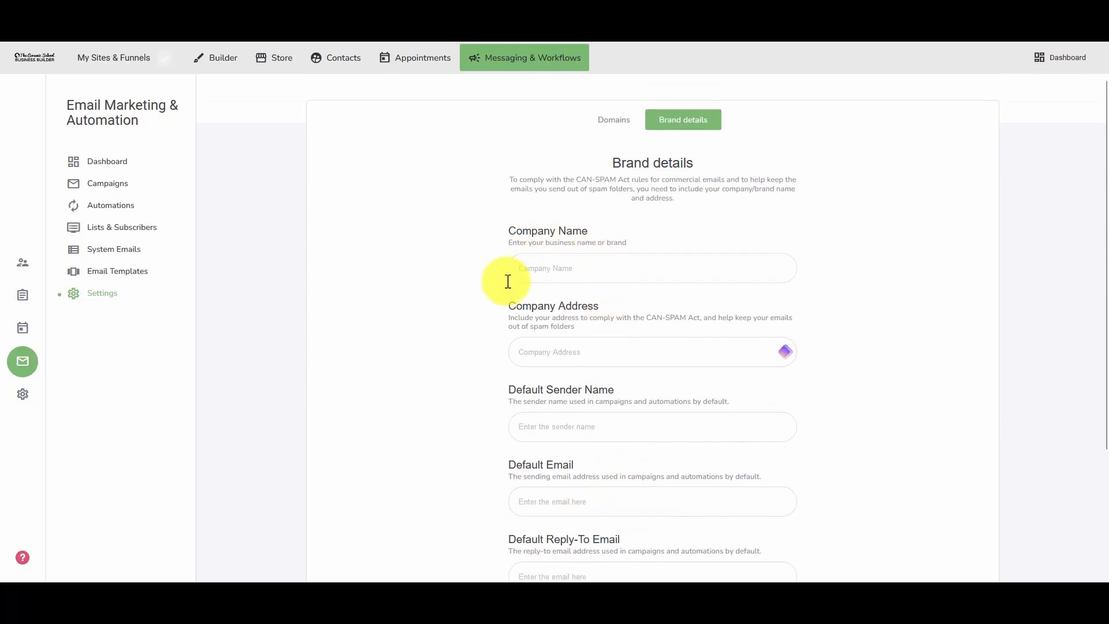
Step: Go back from the brand details to the verified domains settings
{"action": "left_click", "coordinate": [612, 120]}
{"action": "left_click", "coordinate": [686, 122]}
{"action": "left_click", "coordinate": [612, 120]}
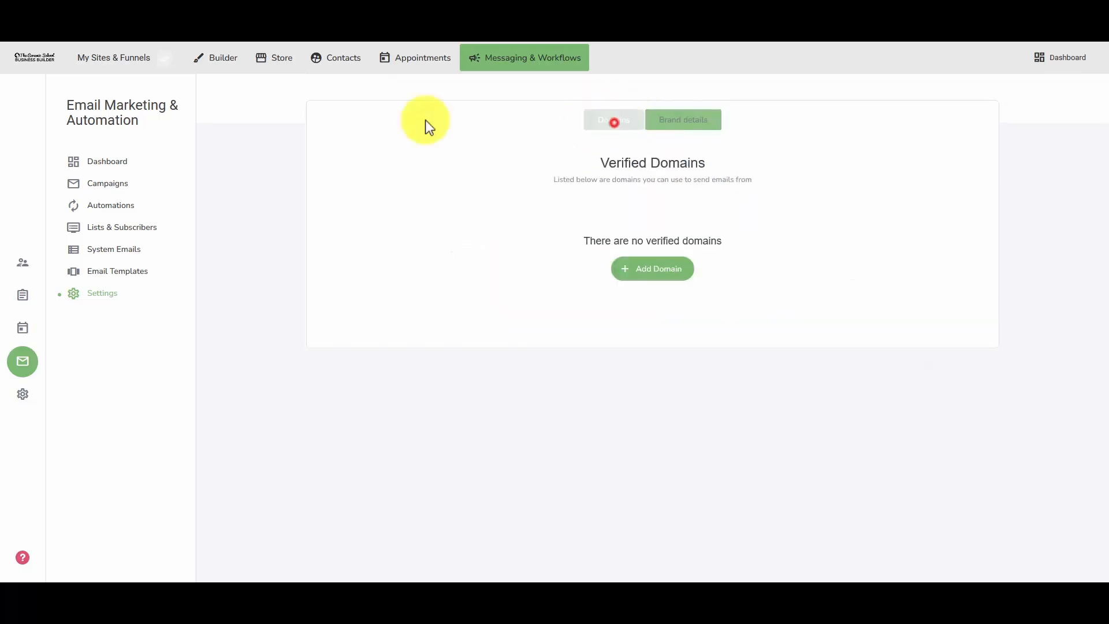
Step: Look over the email marketing dashboard, covering the statistics and the shortcuts for campaigns, subscribers, lists and automation flows
{"action": "left_click", "coordinate": [105, 160]}
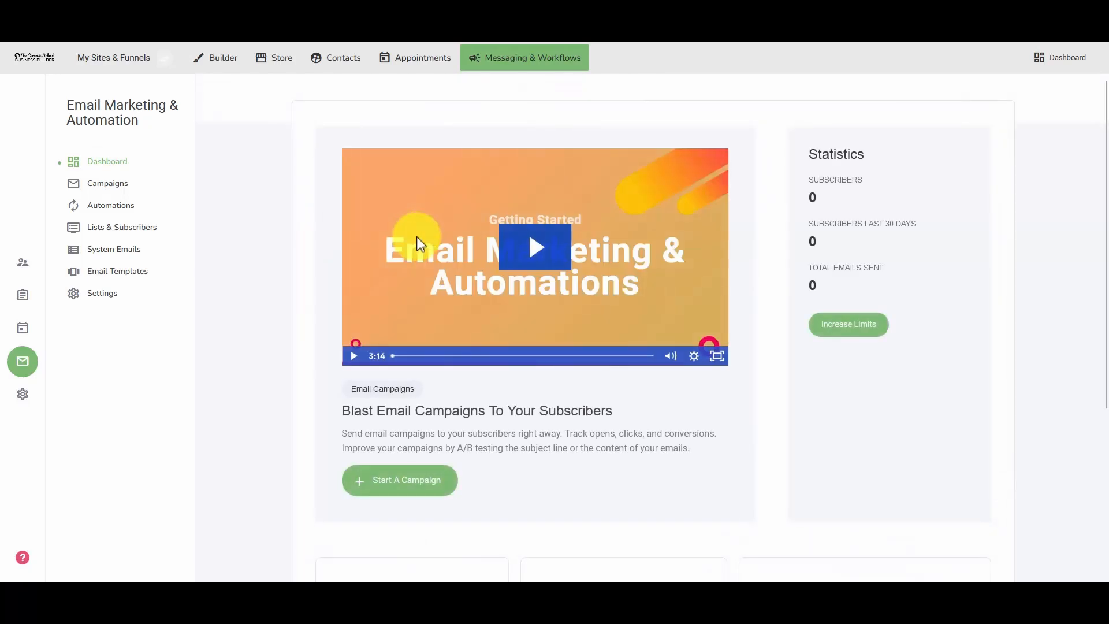
{"action": "scroll", "coordinate": [596, 355], "scroll_direction": "down", "scroll_amount": 3}
{"action": "scroll", "coordinate": [593, 349], "scroll_direction": "down", "scroll_amount": 1}
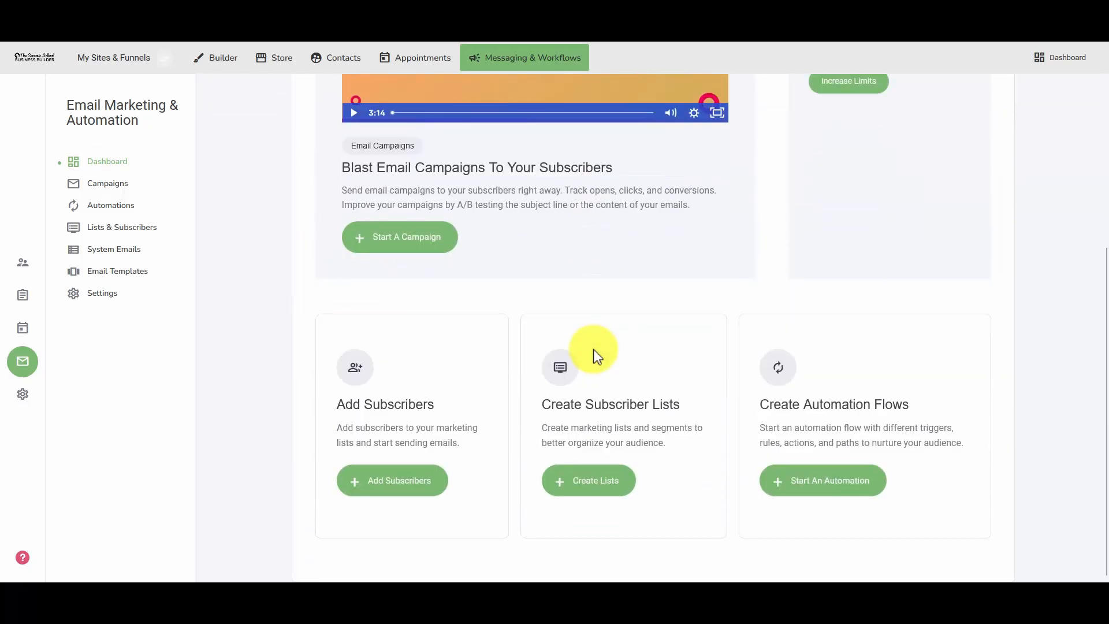
{"action": "scroll", "coordinate": [436, 314], "scroll_direction": "up", "scroll_amount": 4}
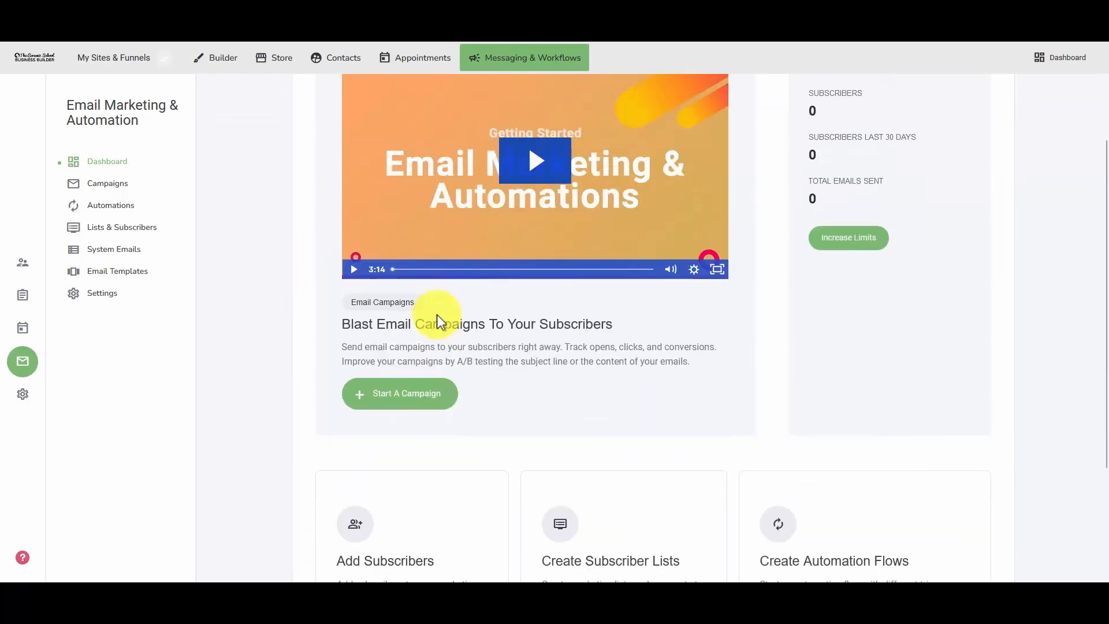
{"action": "scroll", "coordinate": [433, 347], "scroll_direction": "down", "scroll_amount": 3}
{"action": "scroll", "coordinate": [544, 402], "scroll_direction": "down", "scroll_amount": 2}
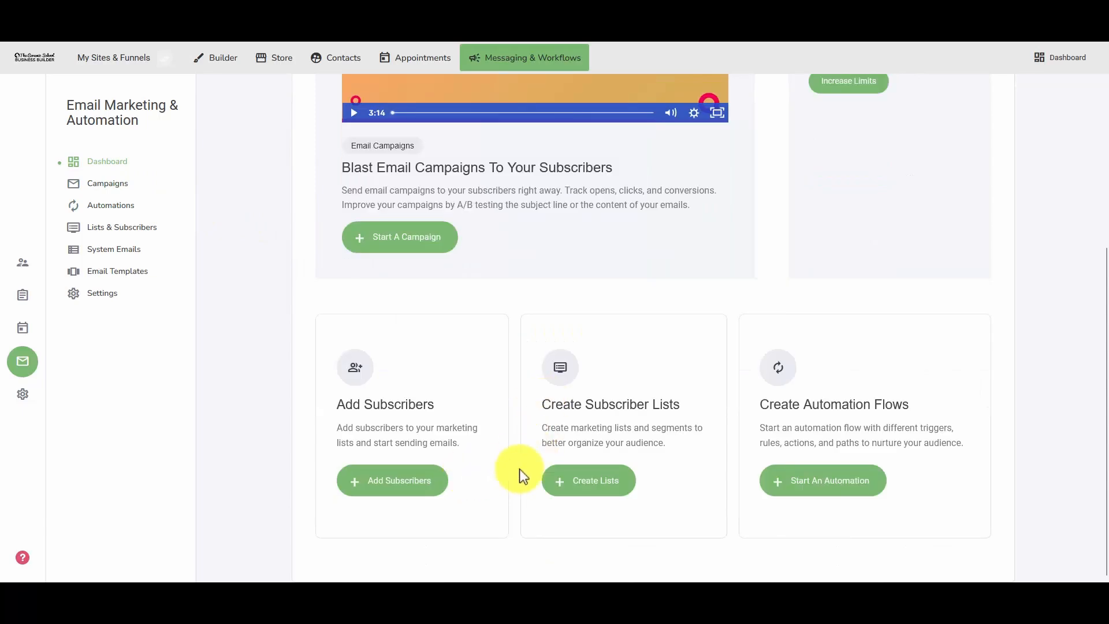
Step: Create a new subscriber list named Weekly Newsletter
{"action": "left_click", "coordinate": [596, 480]}
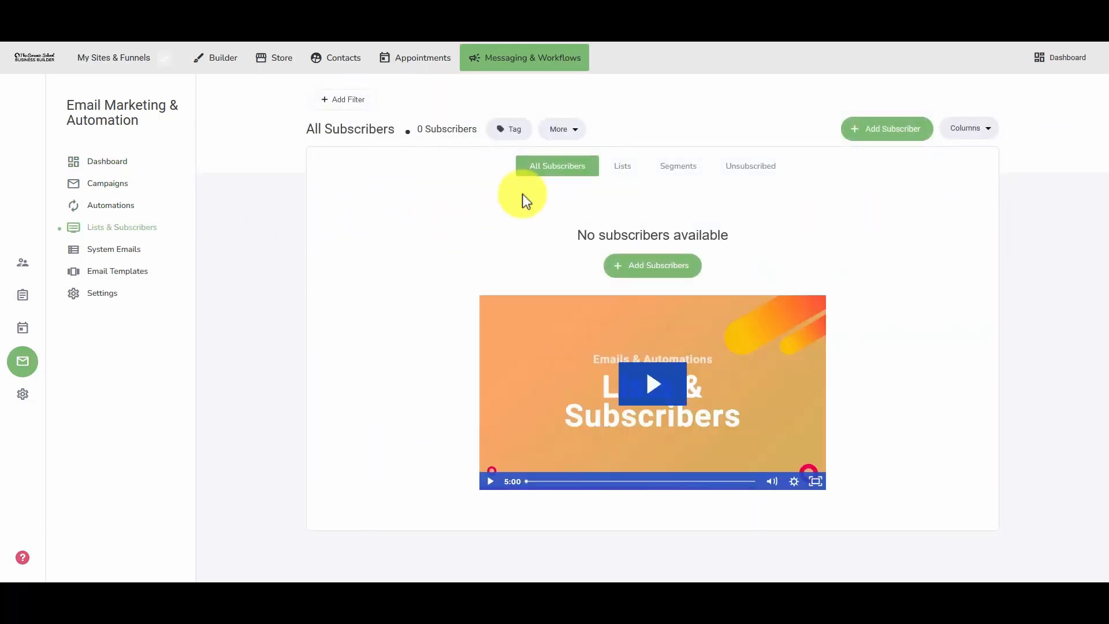
{"action": "left_click", "coordinate": [620, 165]}
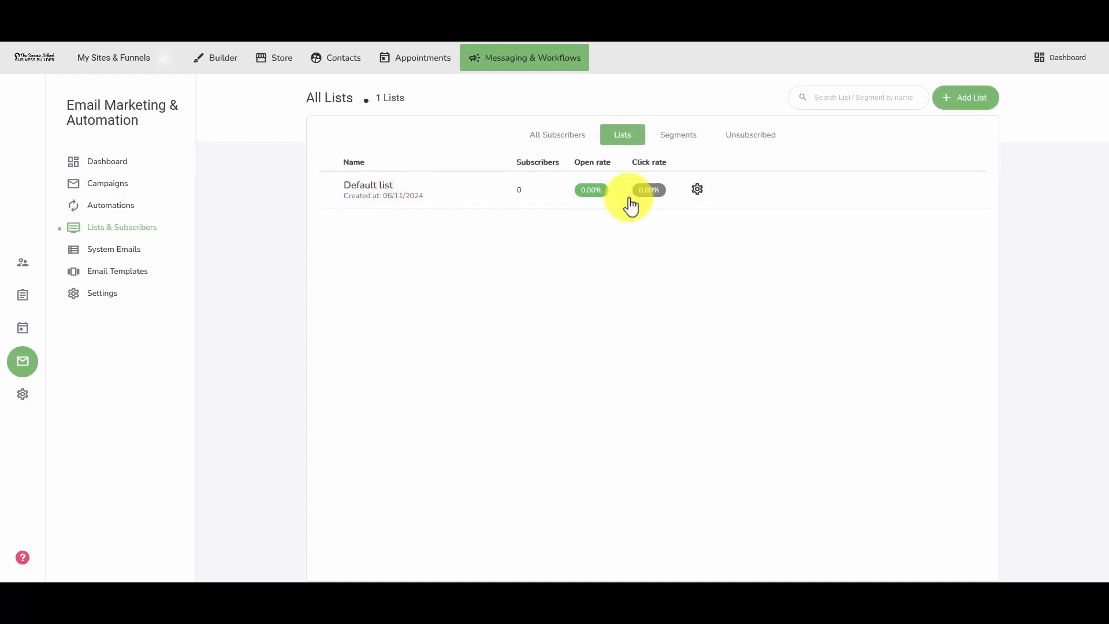
{"action": "left_click", "coordinate": [978, 95]}
{"action": "left_click", "coordinate": [492, 189]}
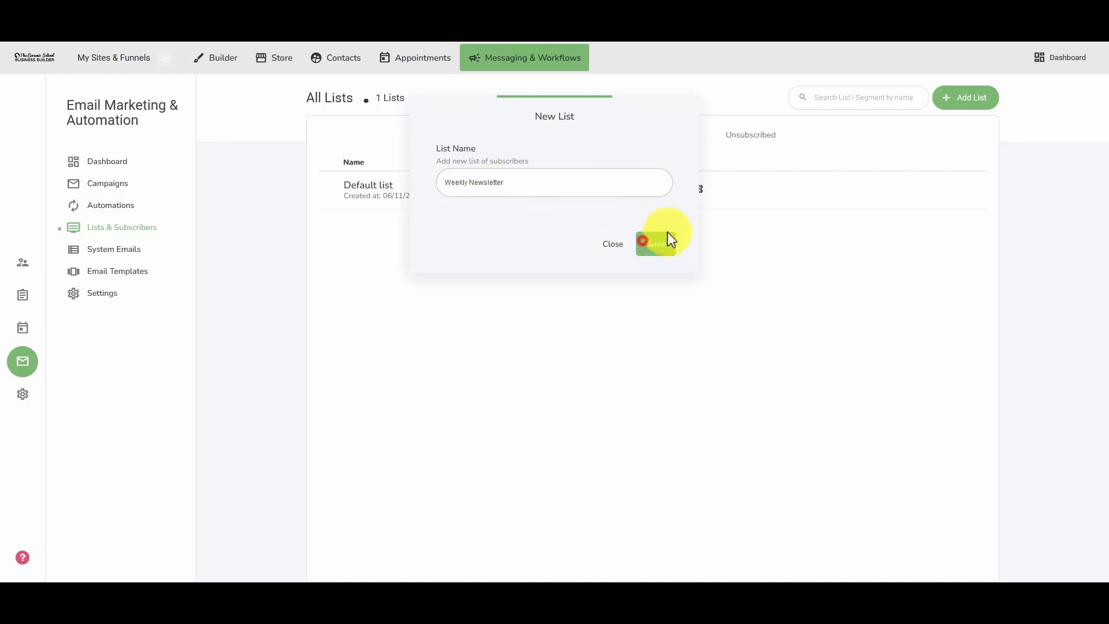
{"action": "left_click", "coordinate": [655, 242]}
Step: Add two more subscriber lists named Customers and Pottery Studio Students
{"action": "left_click", "coordinate": [982, 98]}
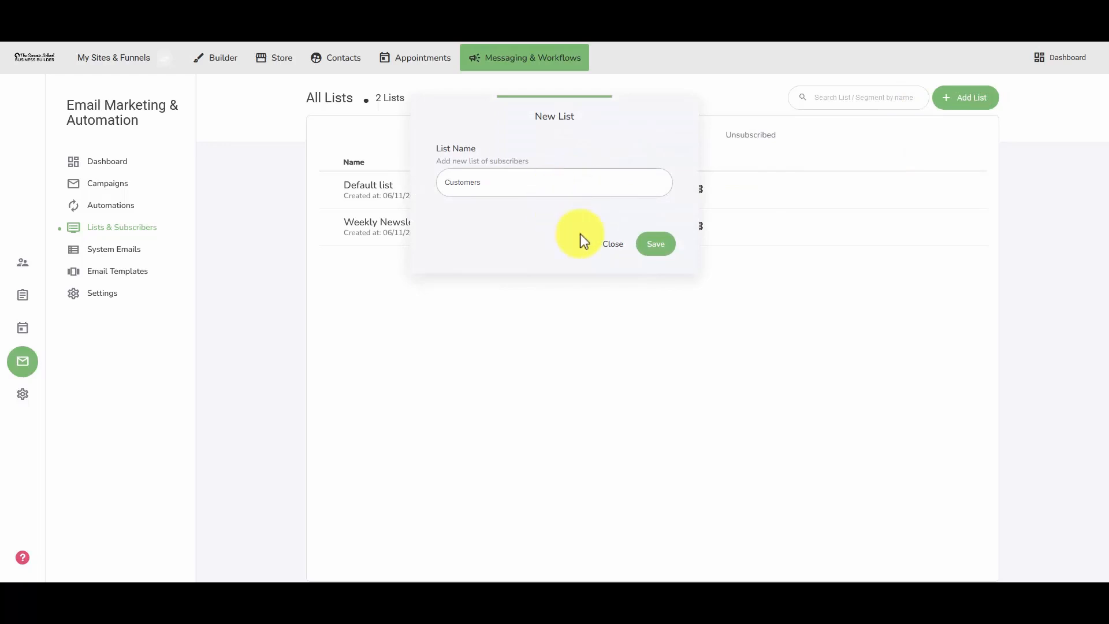
{"action": "left_click", "coordinate": [644, 250]}
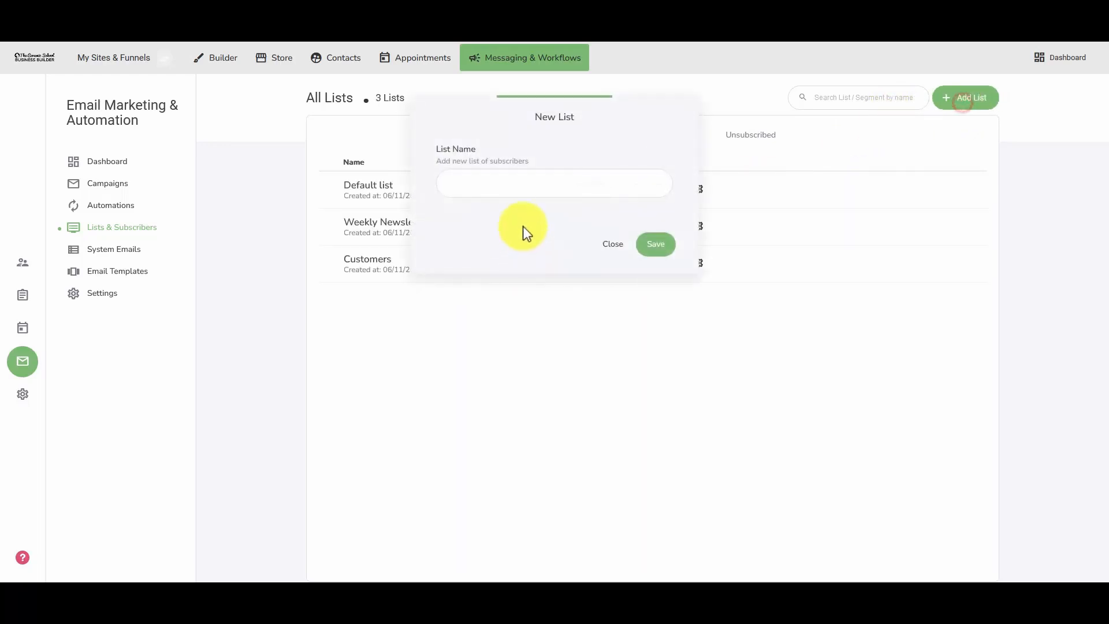
{"action": "left_click", "coordinate": [531, 187]}
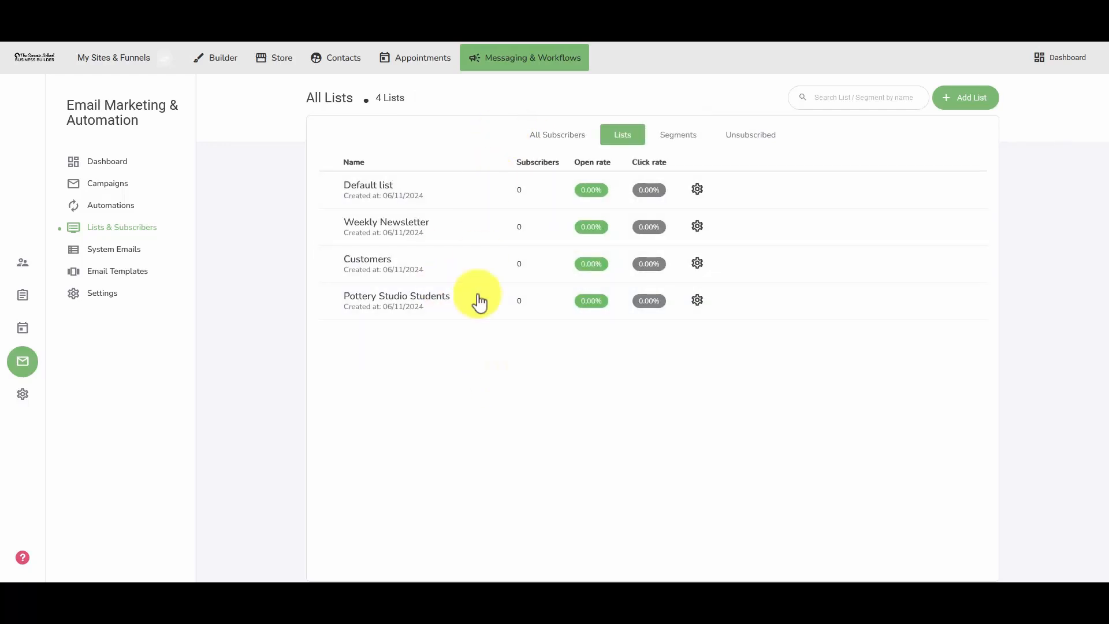
Step: Add a single subscriber with the contact's name and e-mail to the Weekly Newsletter list
{"action": "left_click", "coordinate": [578, 141]}
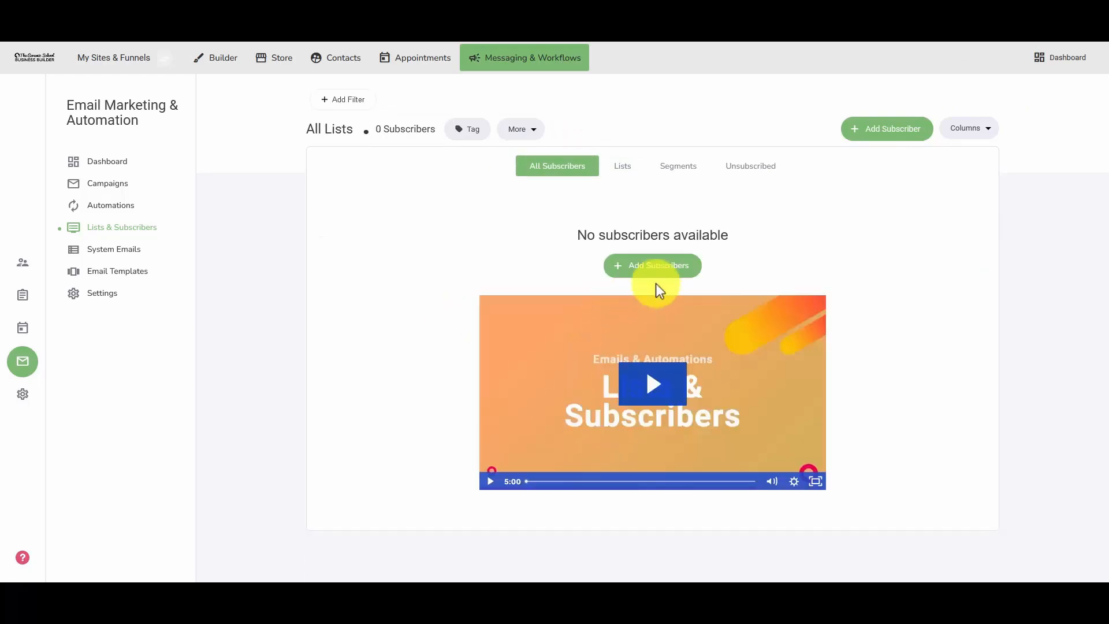
{"action": "left_click", "coordinate": [661, 266]}
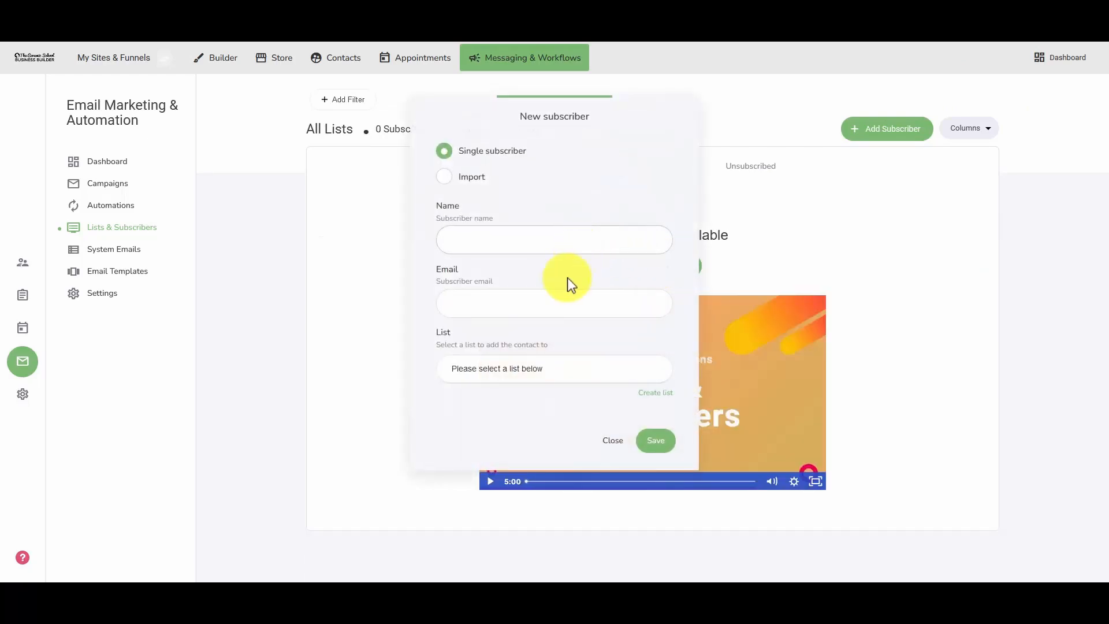
{"action": "type", "text": "Joe"}
{"action": "key", "text": "Tab"}
{"action": "type", "text": "joe@domain.com"}
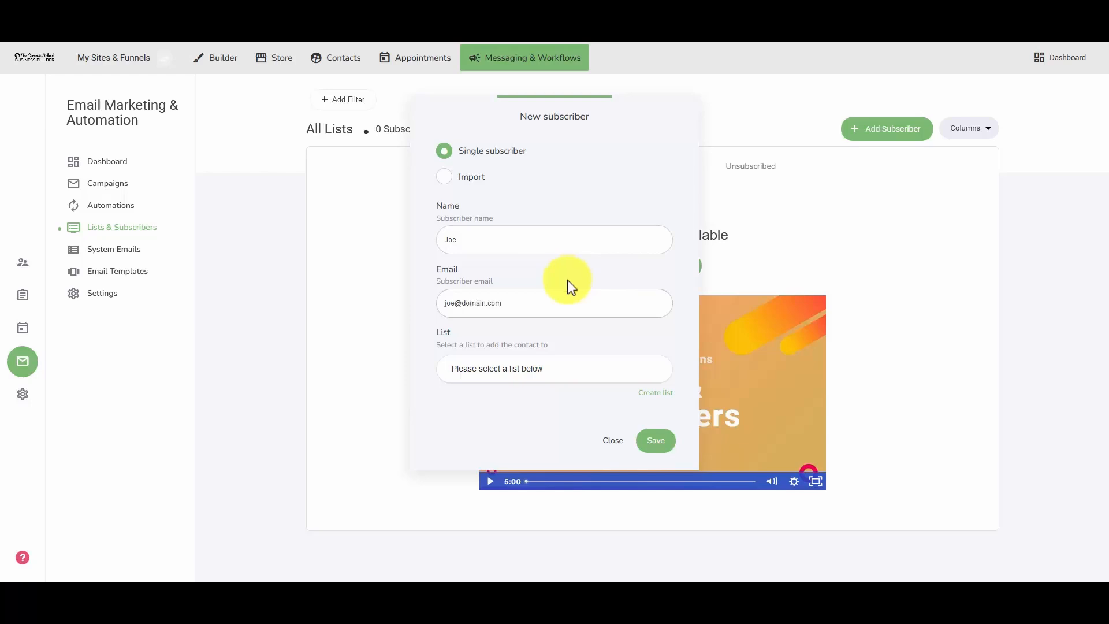
{"action": "left_click", "coordinate": [565, 373]}
{"action": "left_click", "coordinate": [504, 424]}
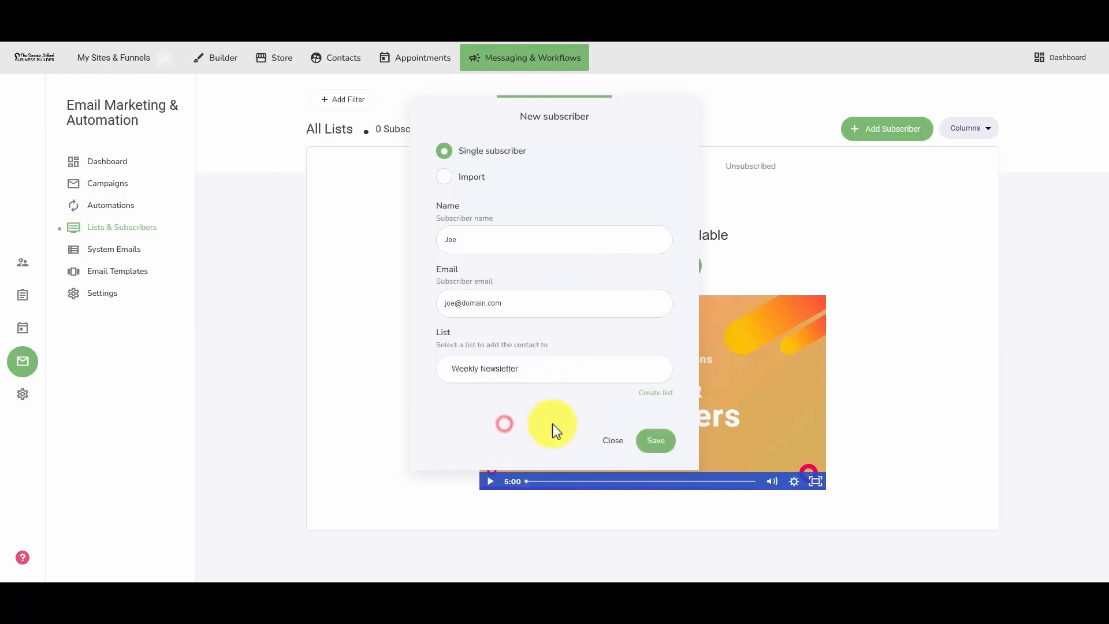
{"action": "left_click", "coordinate": [645, 442]}
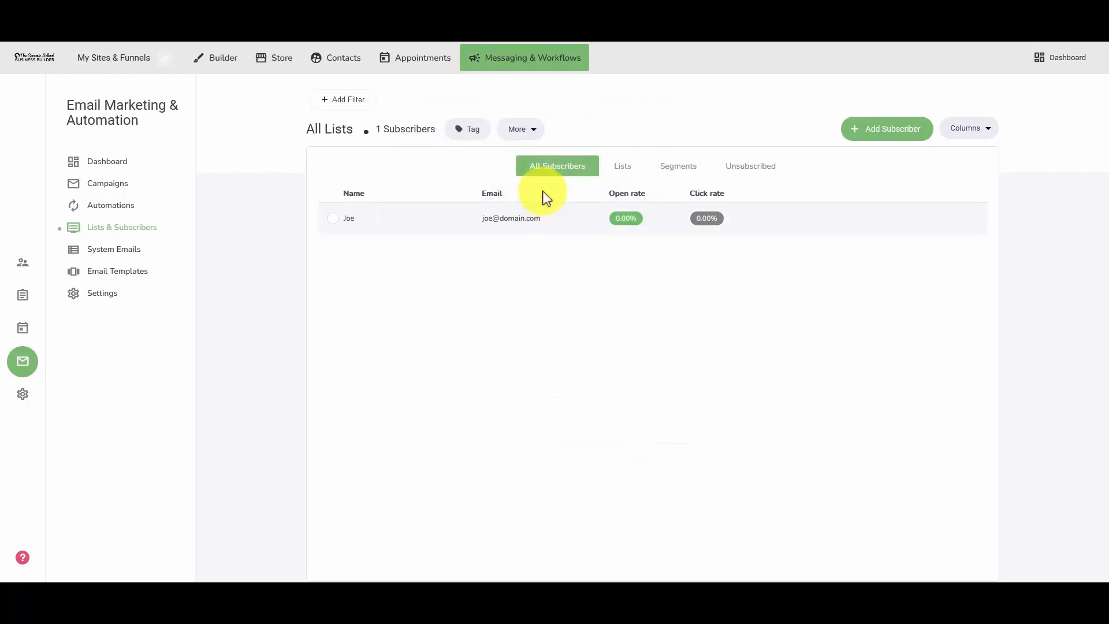
Step: Try a CSV subscriber import into the Customers list, agree to the contact consent statement, and close the import without uploading a file
{"action": "double_click", "coordinate": [573, 169]}
{"action": "left_click", "coordinate": [904, 130]}
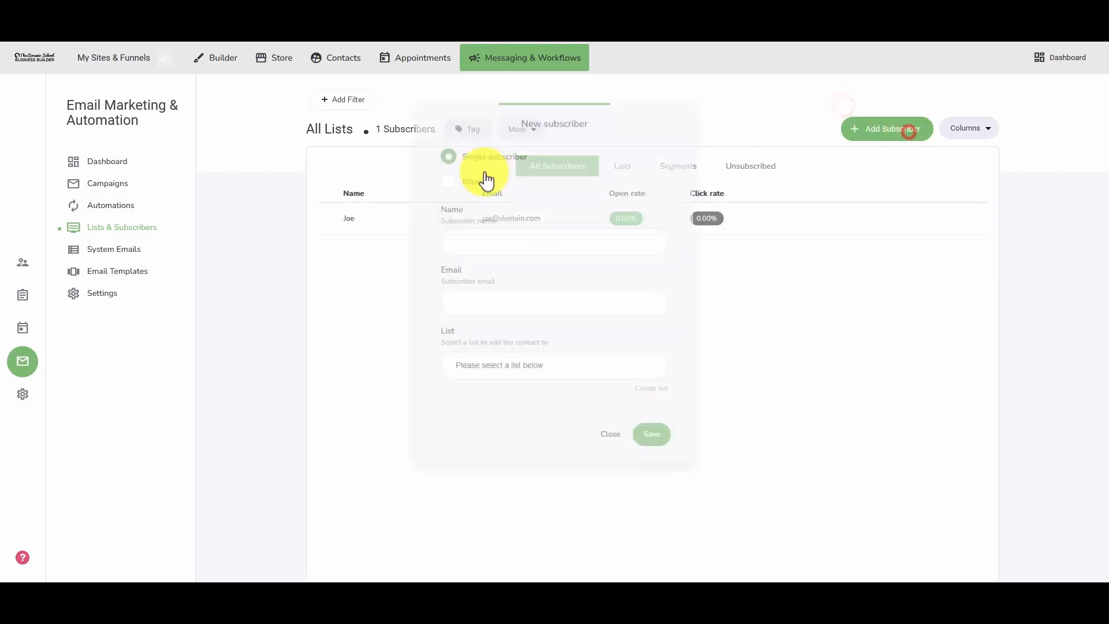
{"action": "left_click", "coordinate": [447, 176]}
{"action": "left_click", "coordinate": [516, 243]}
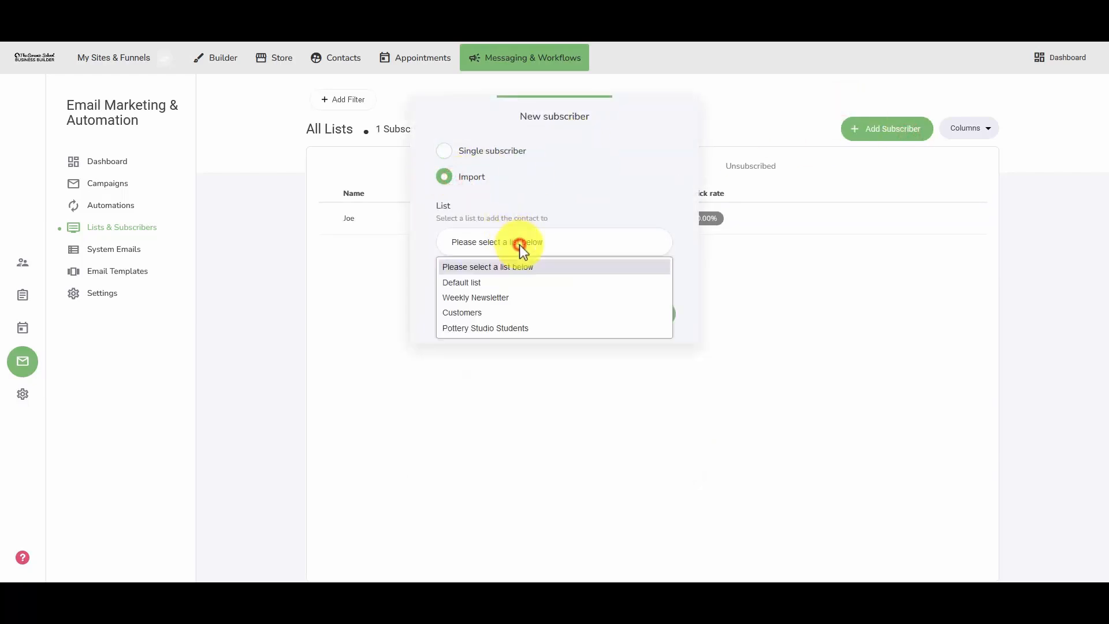
{"action": "left_click", "coordinate": [496, 298]}
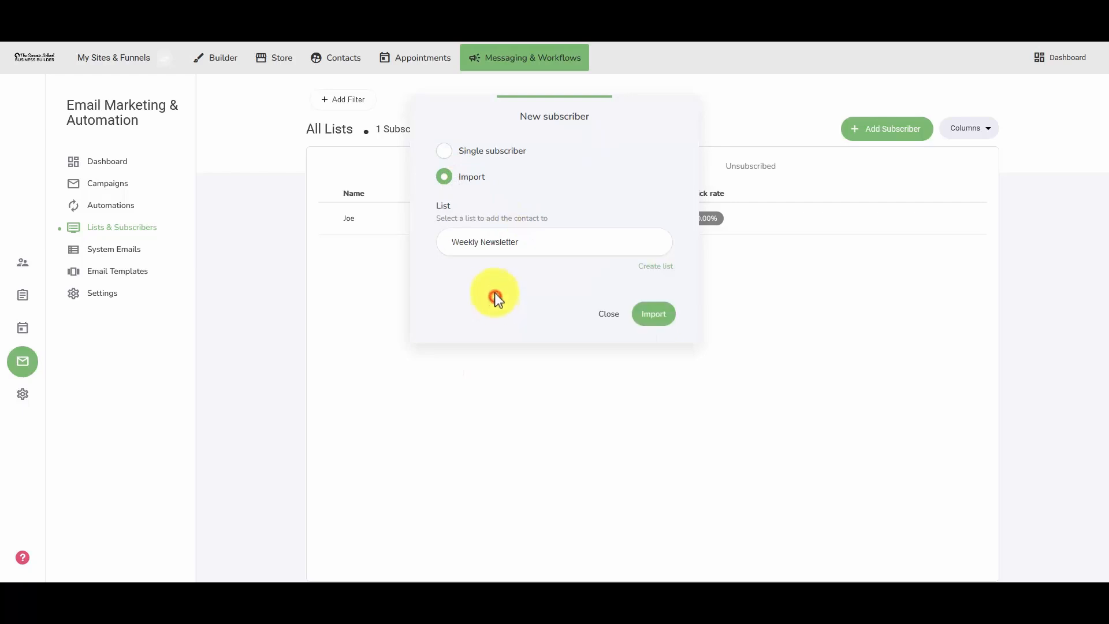
{"action": "left_click", "coordinate": [497, 250]}
{"action": "left_click", "coordinate": [484, 312]}
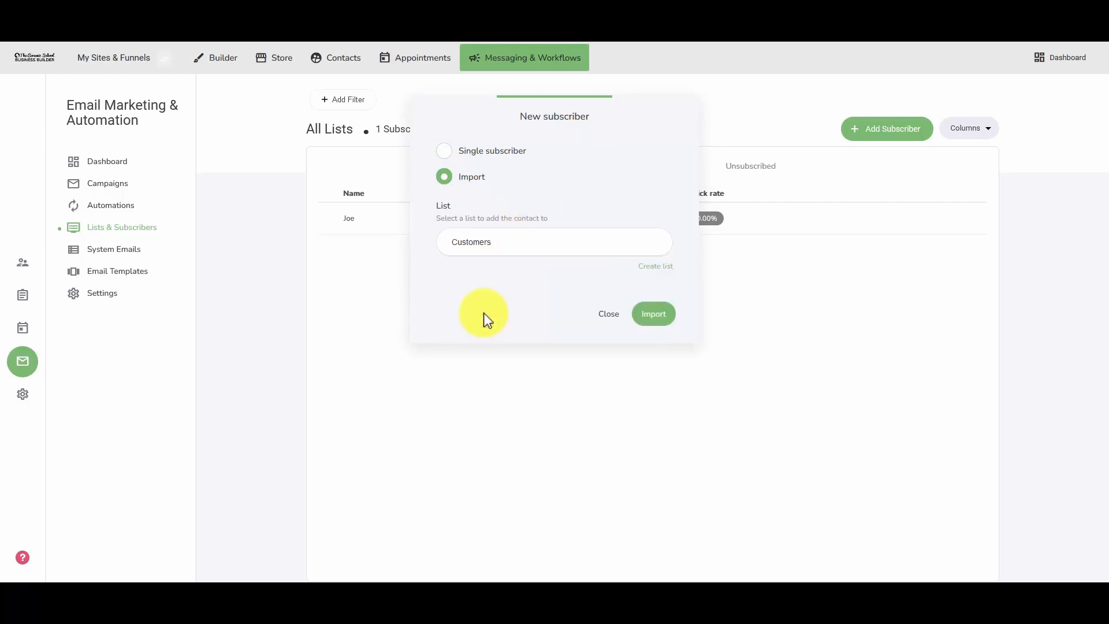
{"action": "left_click", "coordinate": [666, 314]}
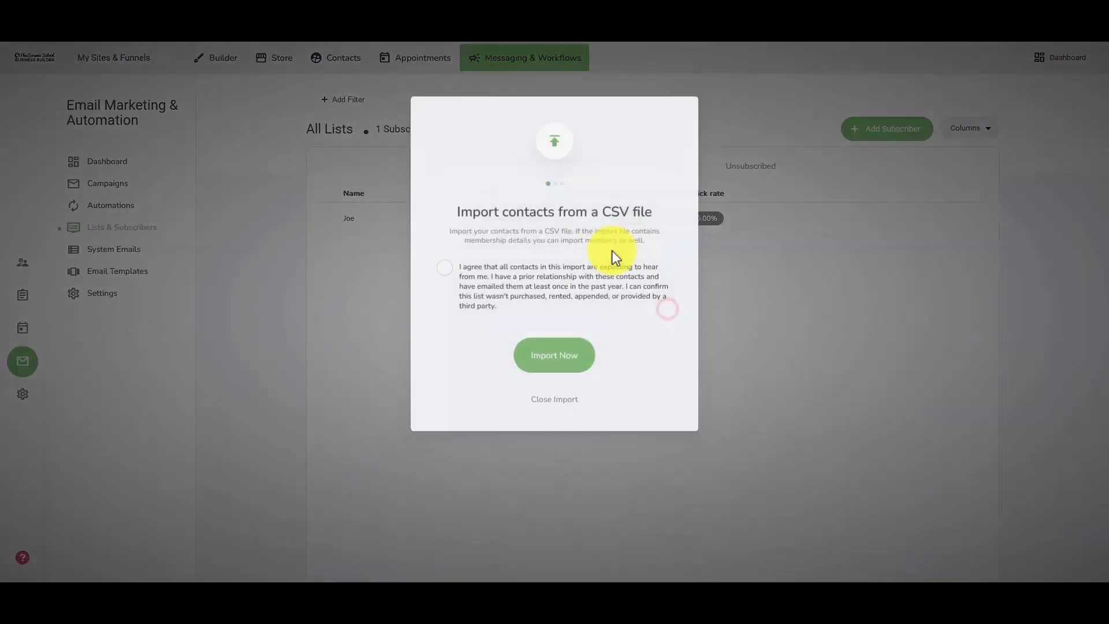
{"action": "double_click", "coordinate": [553, 231]}
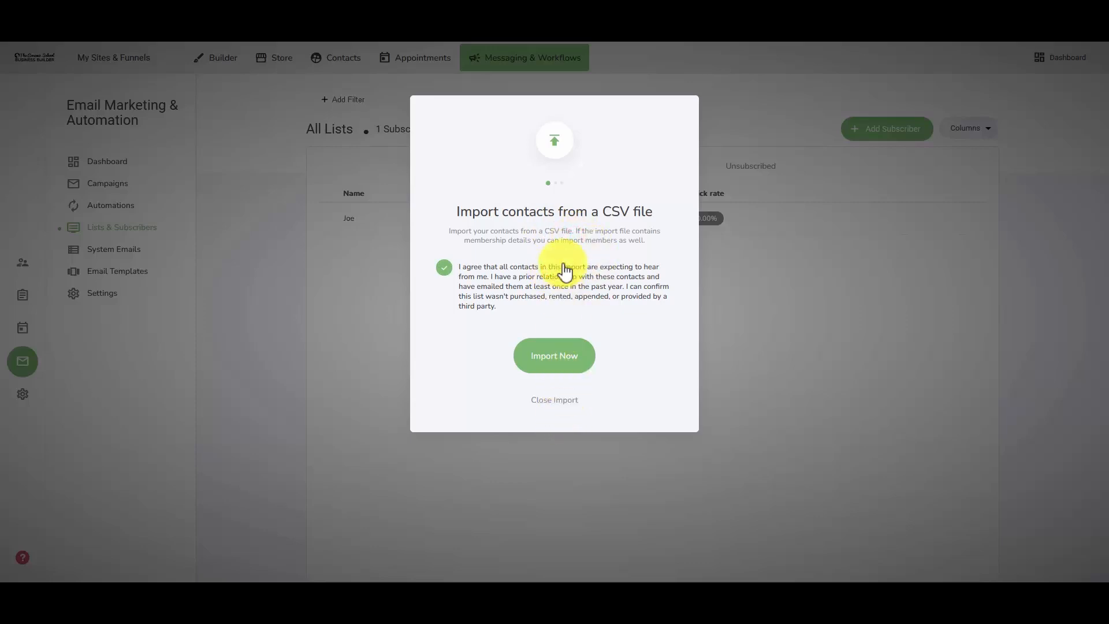
{"action": "left_click", "coordinate": [558, 401]}
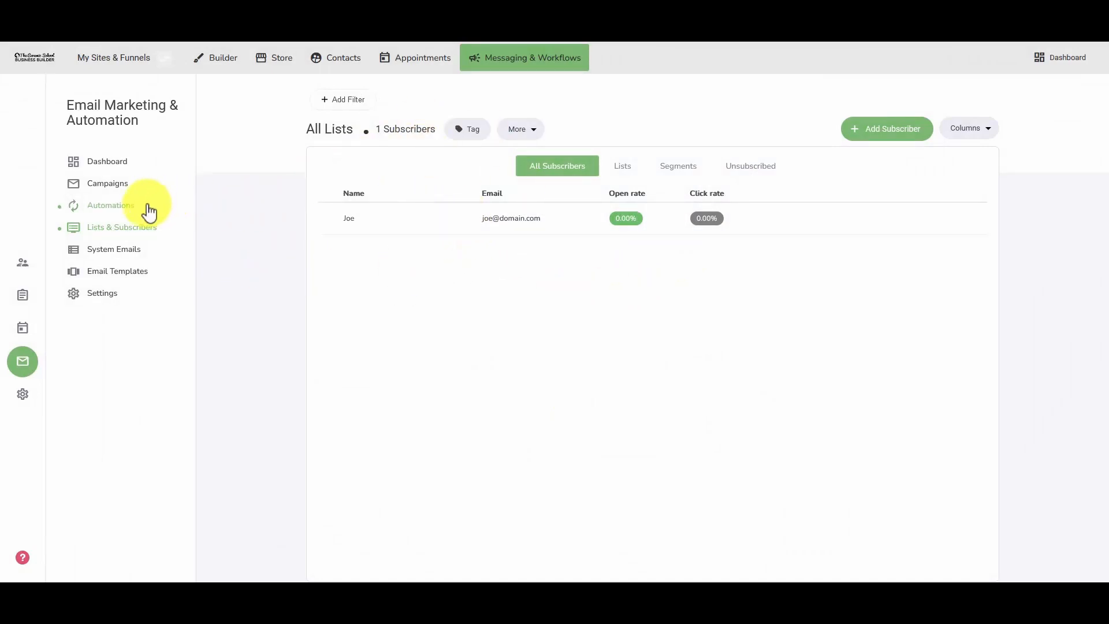
Step: Start a new email campaign named My First Email and continue to its campaign type
{"action": "left_click", "coordinate": [102, 182]}
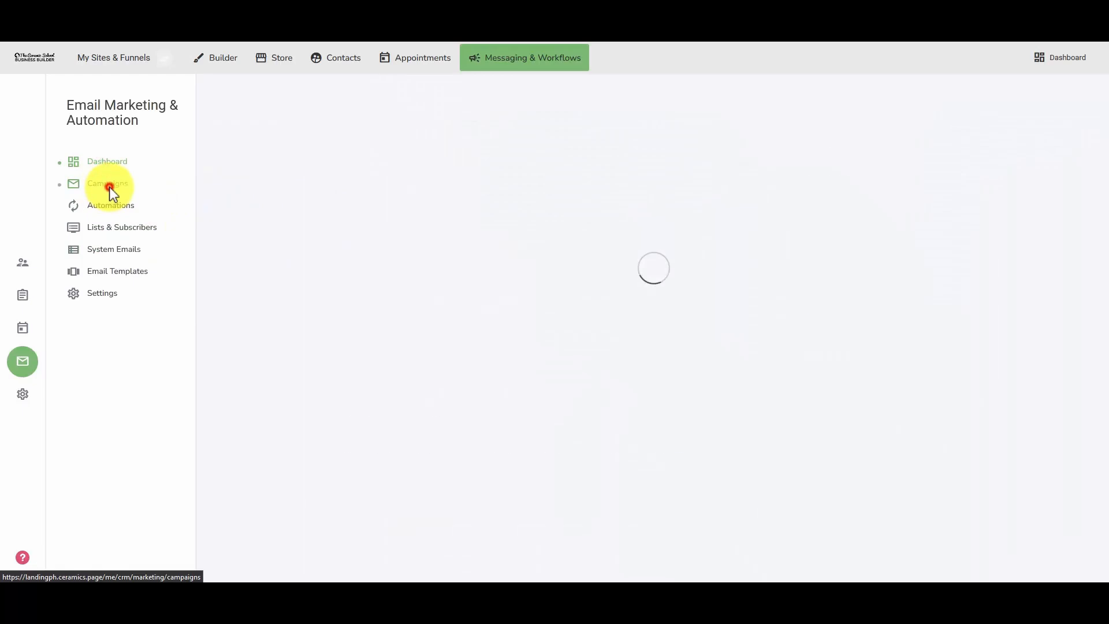
{"action": "scroll", "coordinate": [331, 410], "scroll_direction": "down", "scroll_amount": 4}
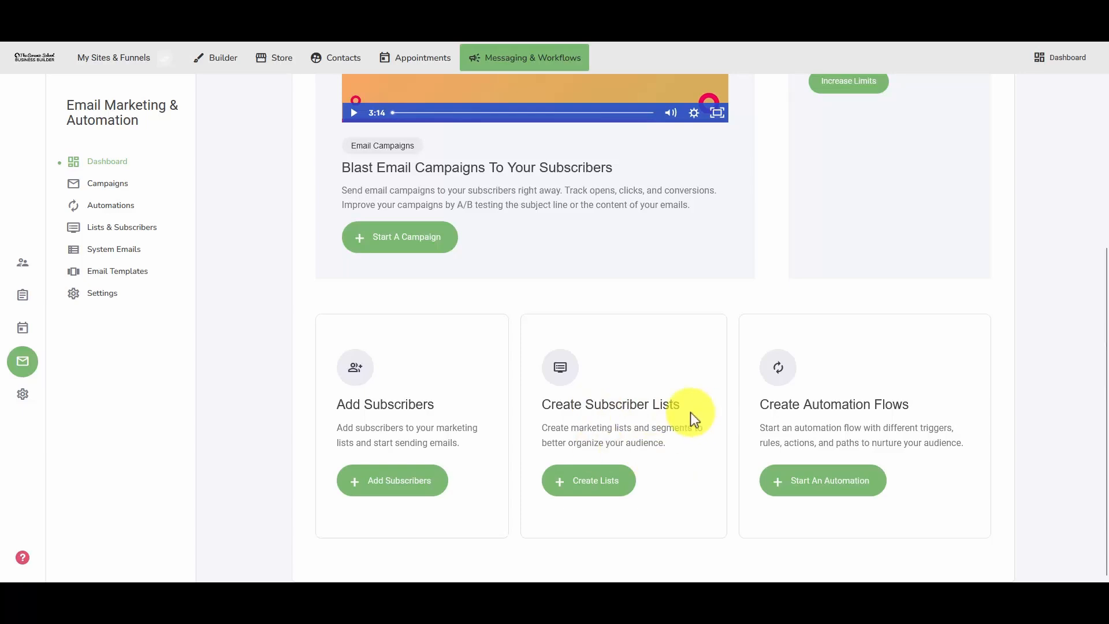
{"action": "scroll", "coordinate": [359, 348], "scroll_direction": "up", "scroll_amount": 3}
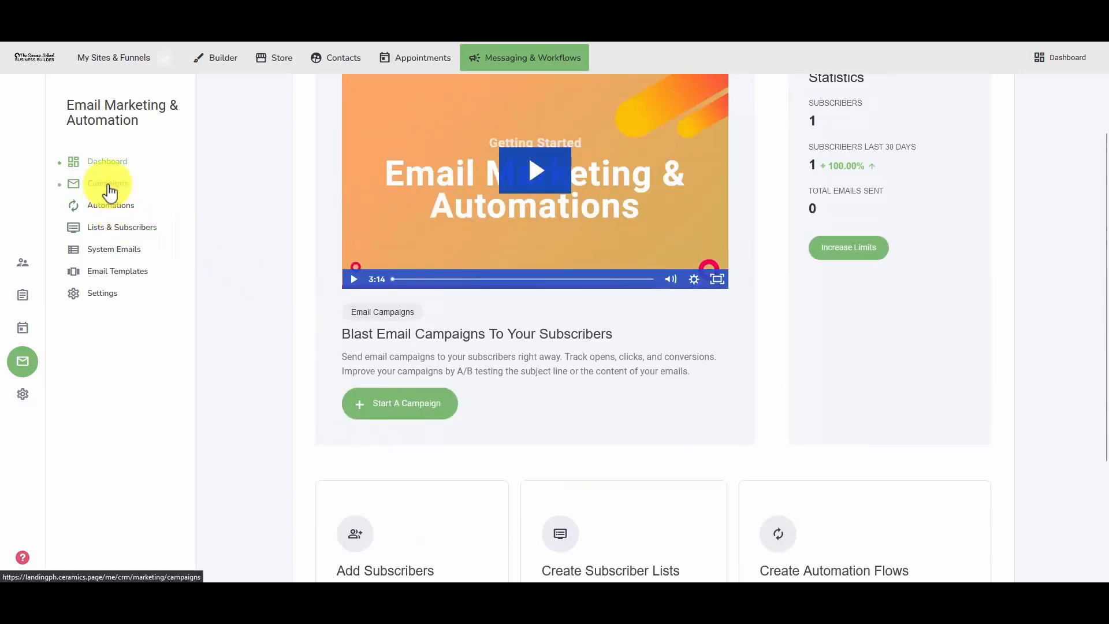
{"action": "left_click", "coordinate": [108, 184]}
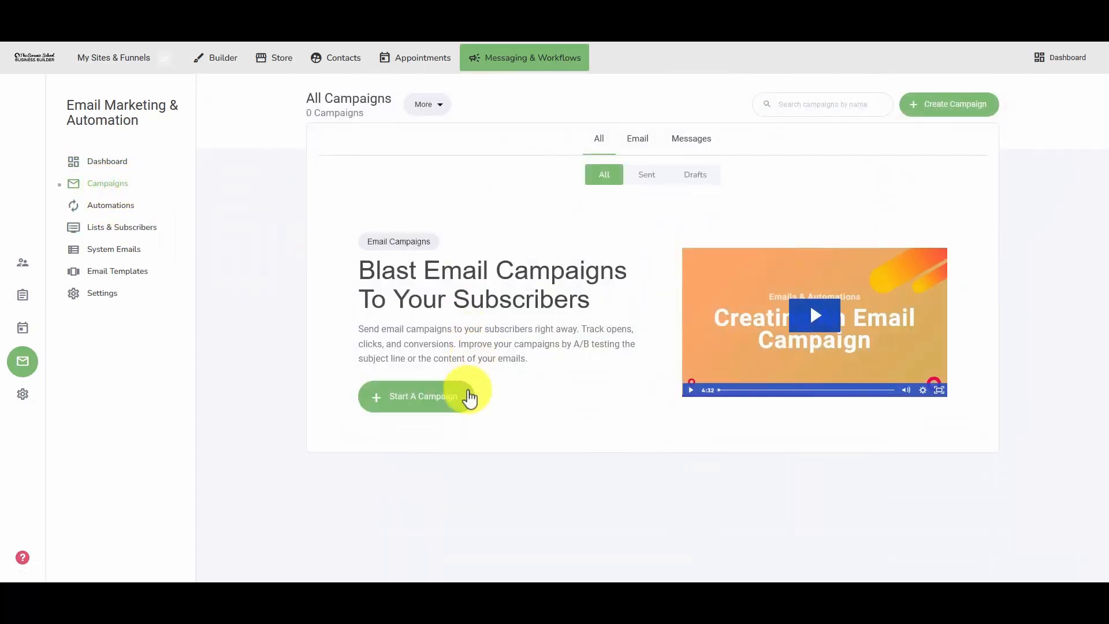
{"action": "left_click", "coordinate": [413, 409]}
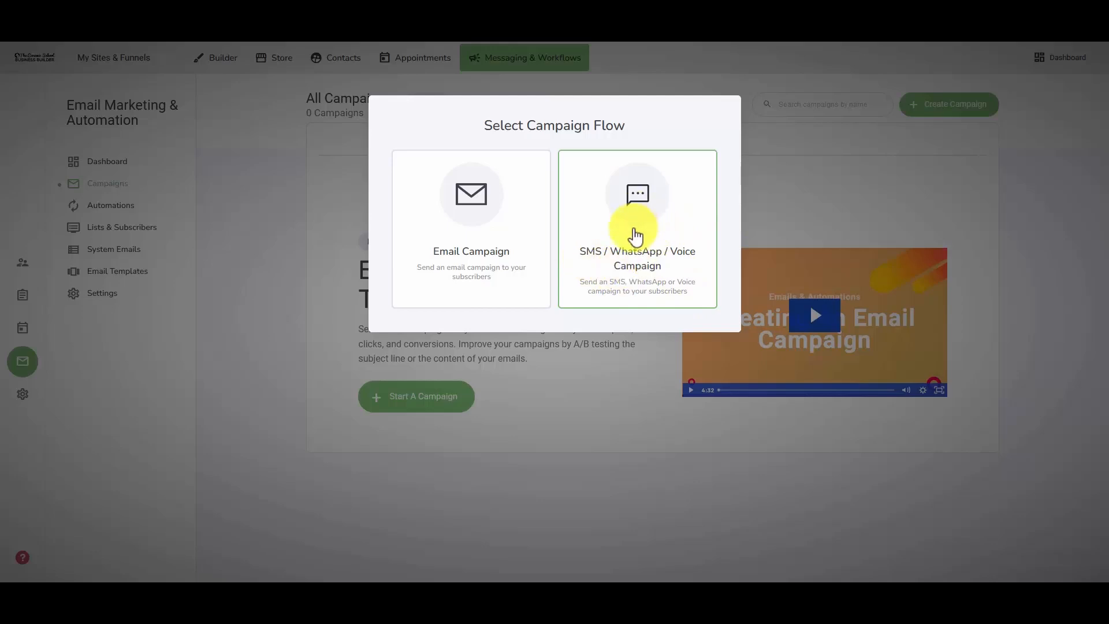
{"action": "left_click", "coordinate": [488, 239]}
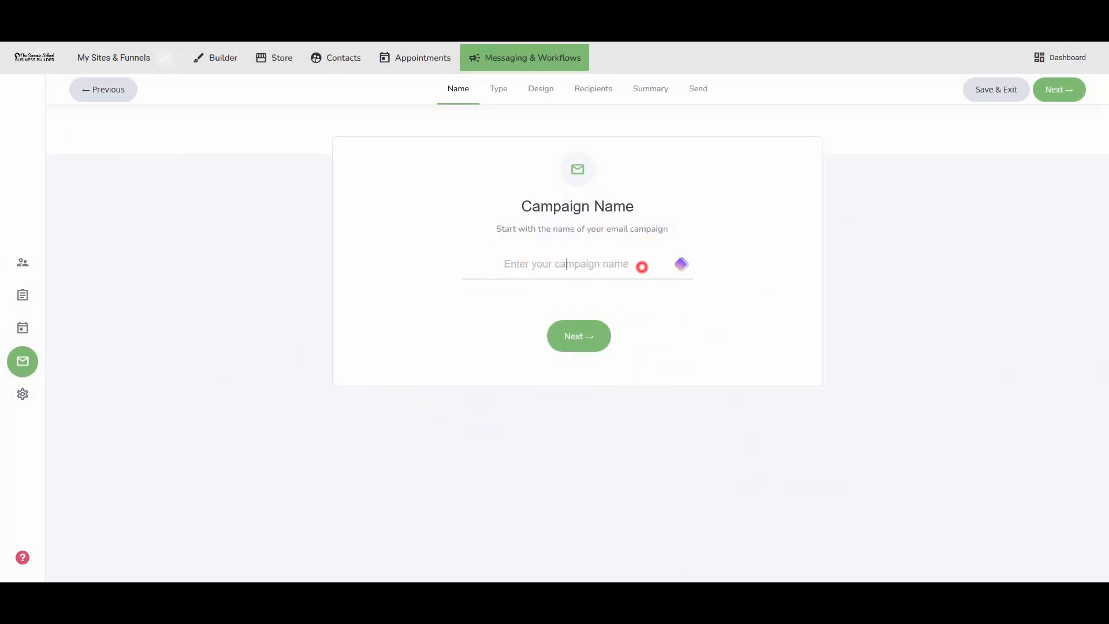
{"action": "type", "text": "My First Email"}
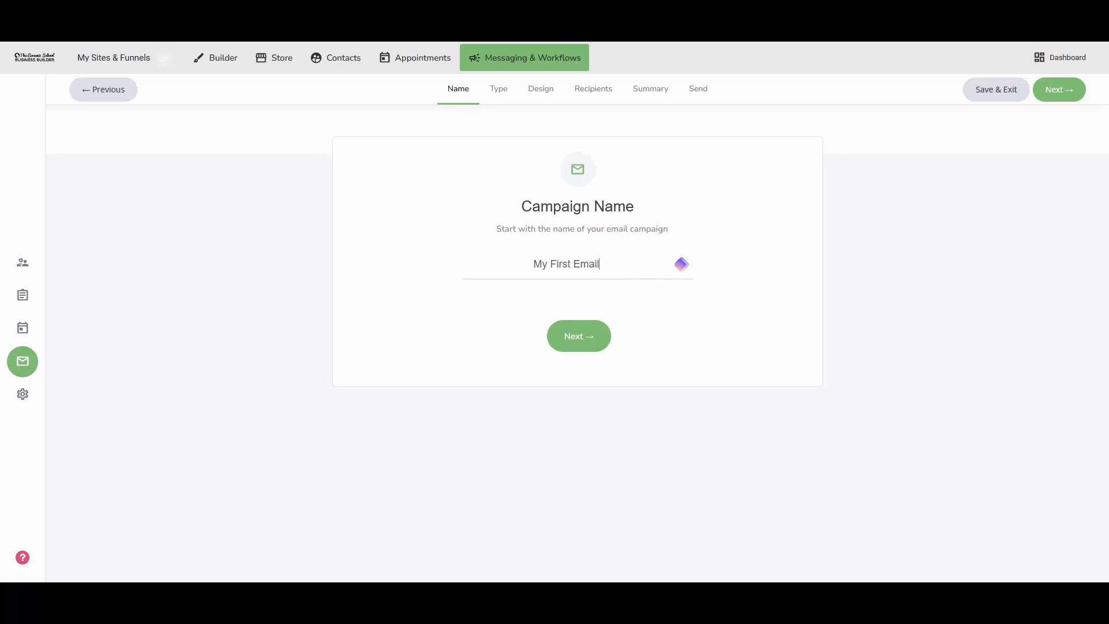
{"action": "left_click", "coordinate": [598, 353]}
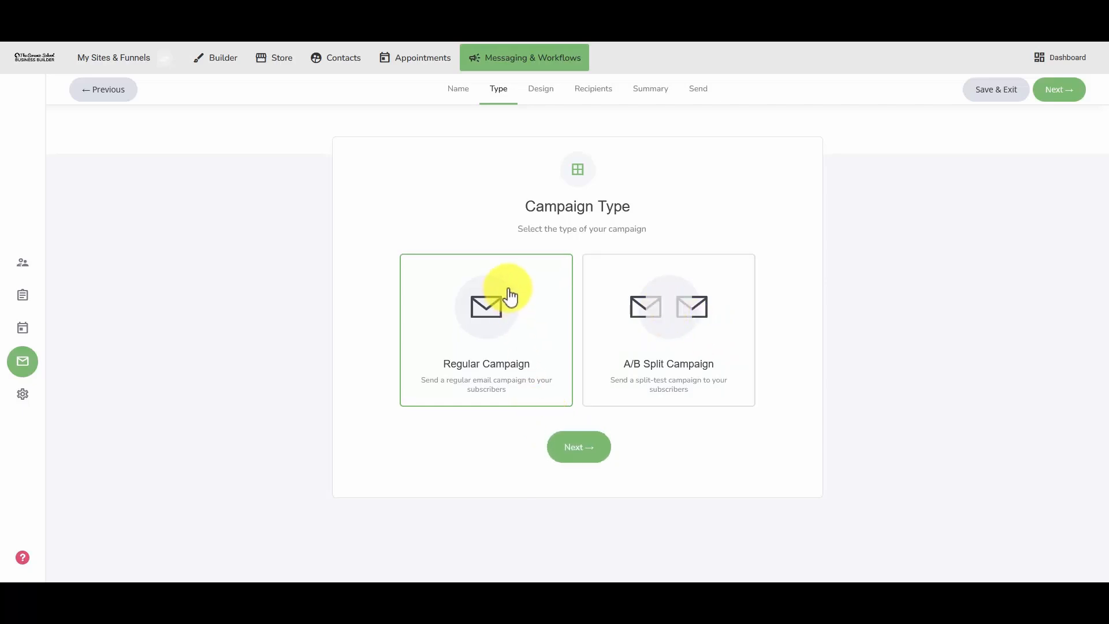
Step: Continue with the Regular Campaign type and choose the "Check The New Collection" product template for the email design
{"action": "left_click", "coordinate": [588, 453]}
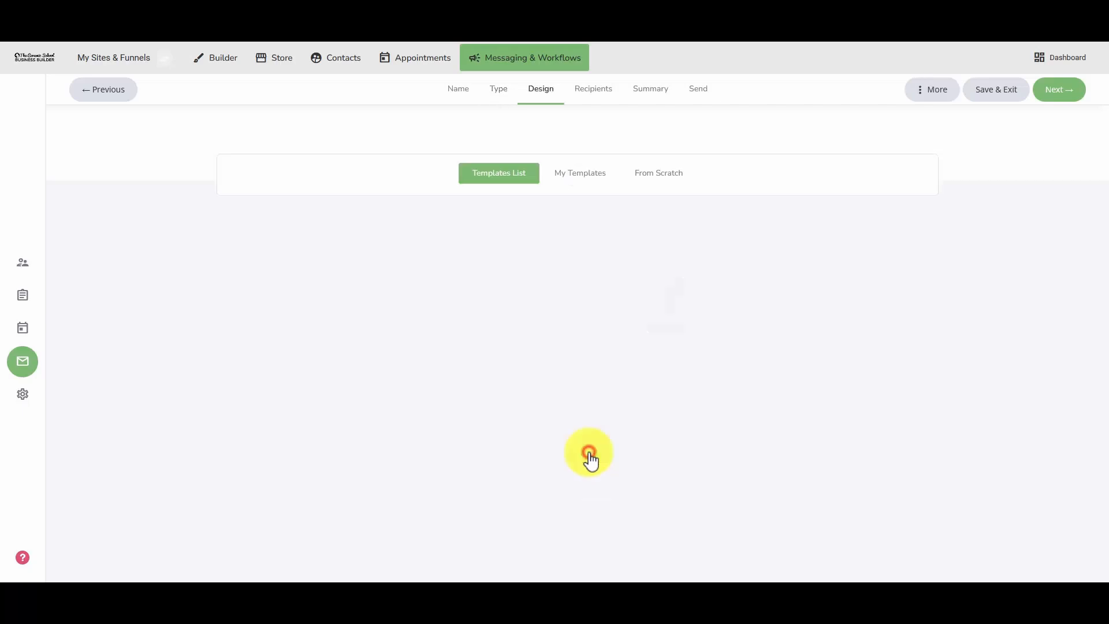
{"action": "scroll", "coordinate": [588, 404], "scroll_direction": "down", "scroll_amount": 5}
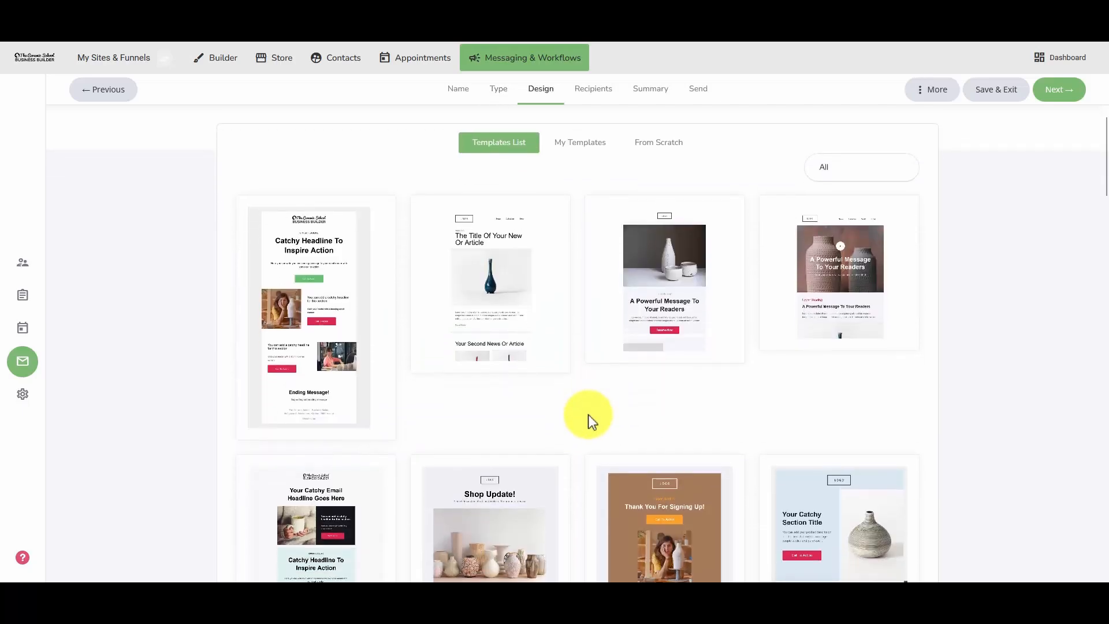
{"action": "scroll", "coordinate": [589, 421], "scroll_direction": "down", "scroll_amount": 5}
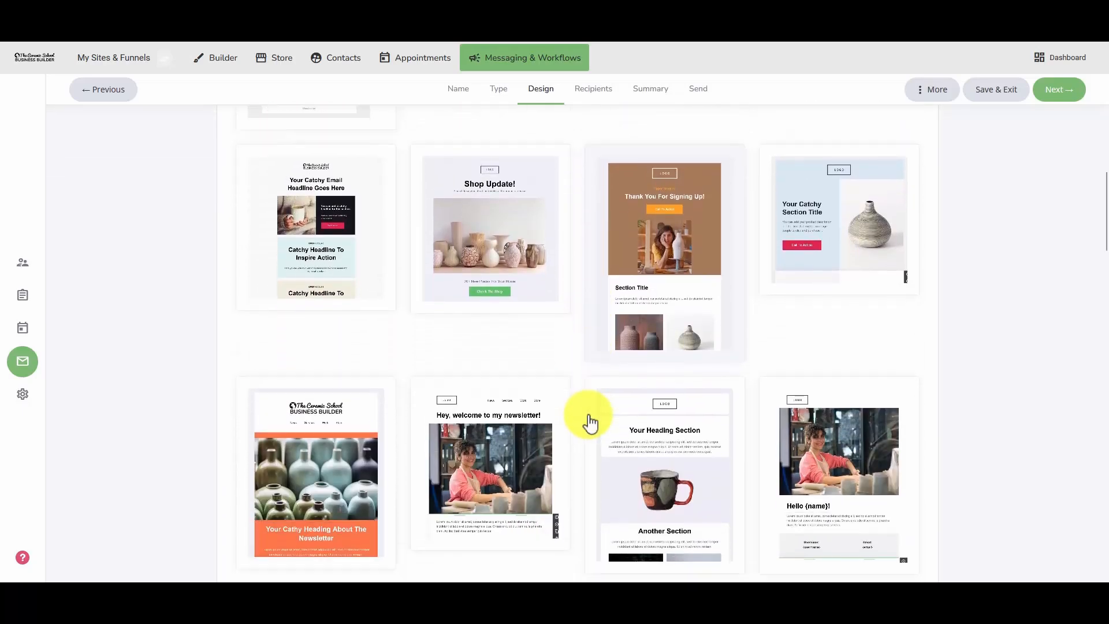
{"action": "scroll", "coordinate": [589, 421], "scroll_direction": "down", "scroll_amount": 5}
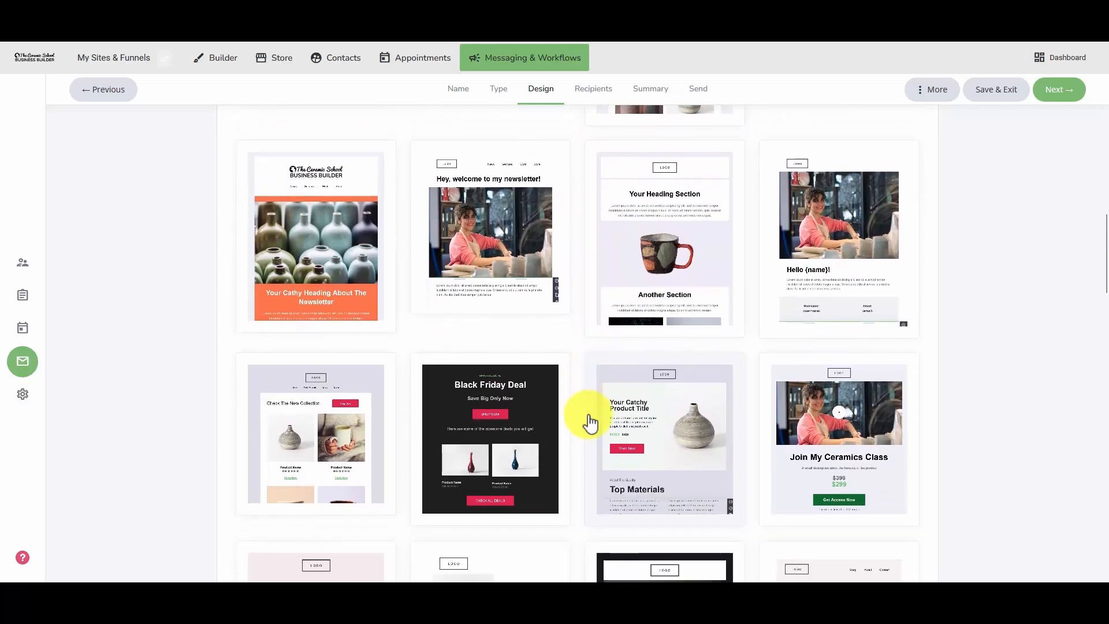
{"action": "scroll", "coordinate": [589, 421], "scroll_direction": "up", "scroll_amount": 3}
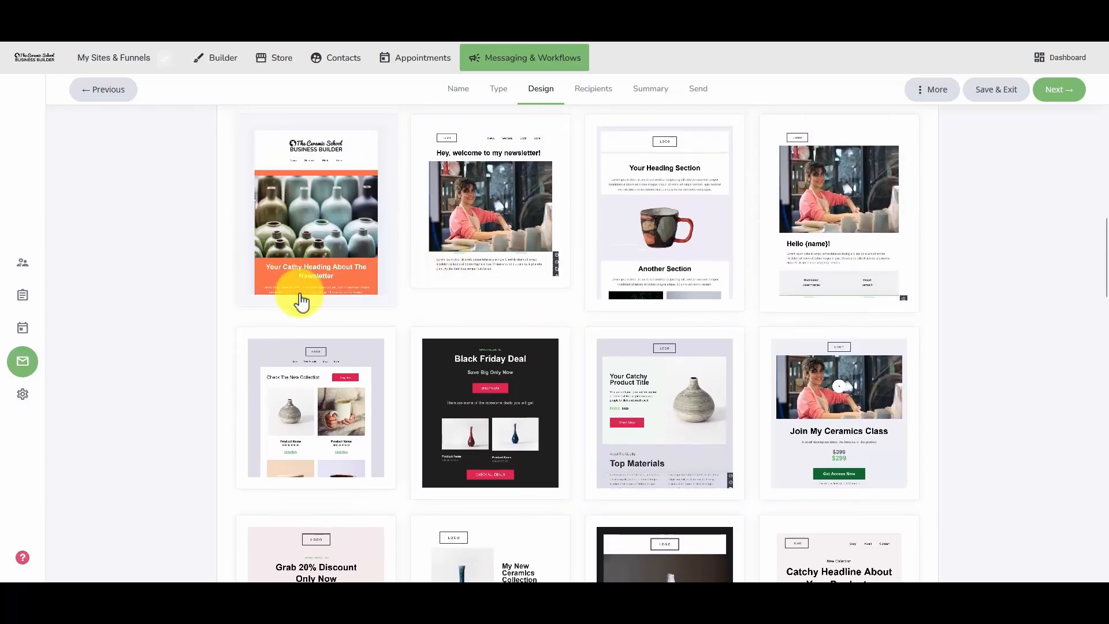
{"action": "left_click", "coordinate": [314, 396]}
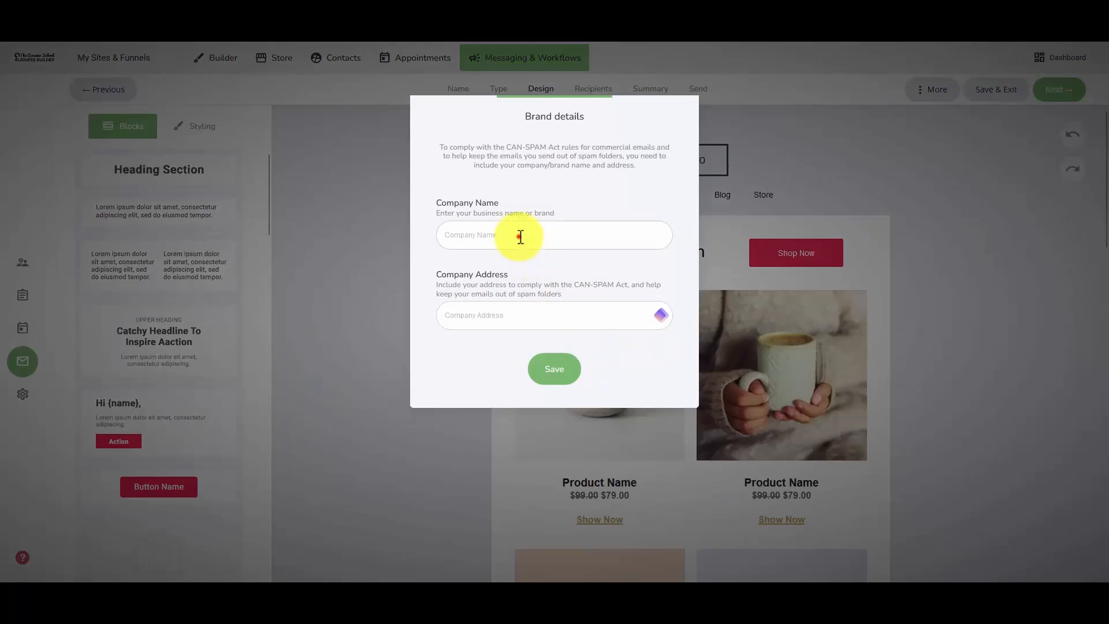
Step: Fill in the brand details with the company name Your Name Ceramics and a placeholder company address, and save them
{"action": "left_click", "coordinate": [520, 235]}
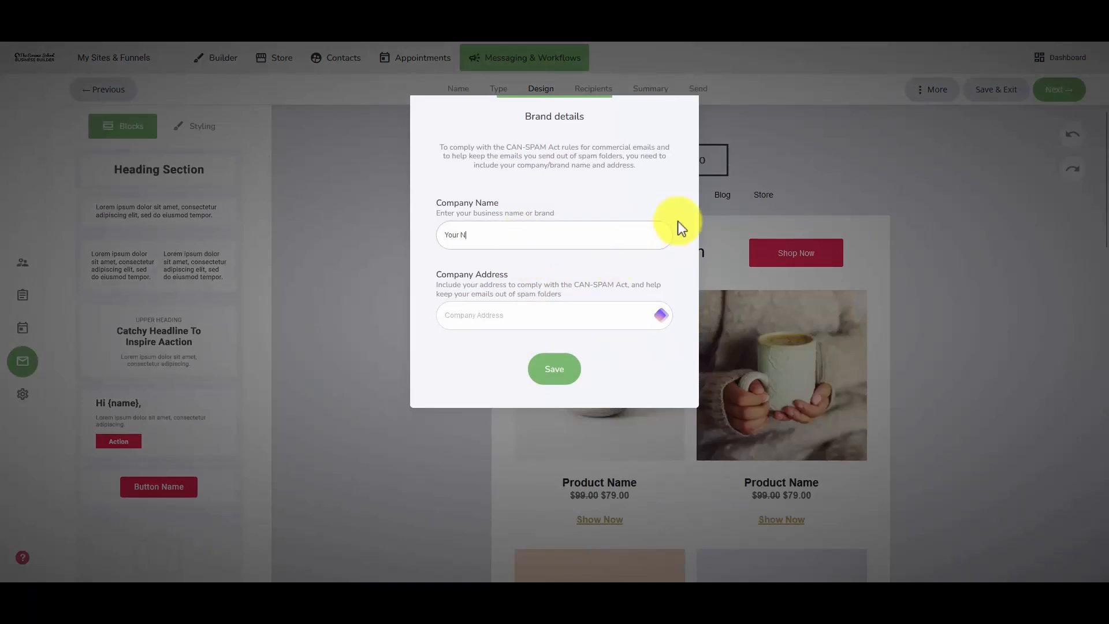
{"action": "key", "text": "Tab"}
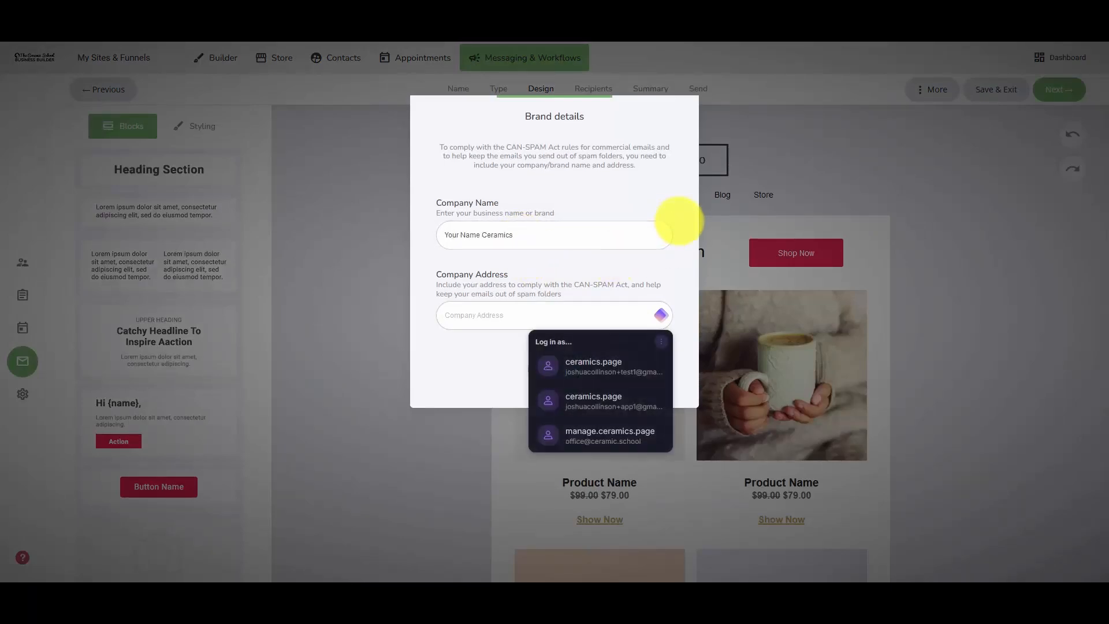
{"action": "type", "text": "My Addres goes"}
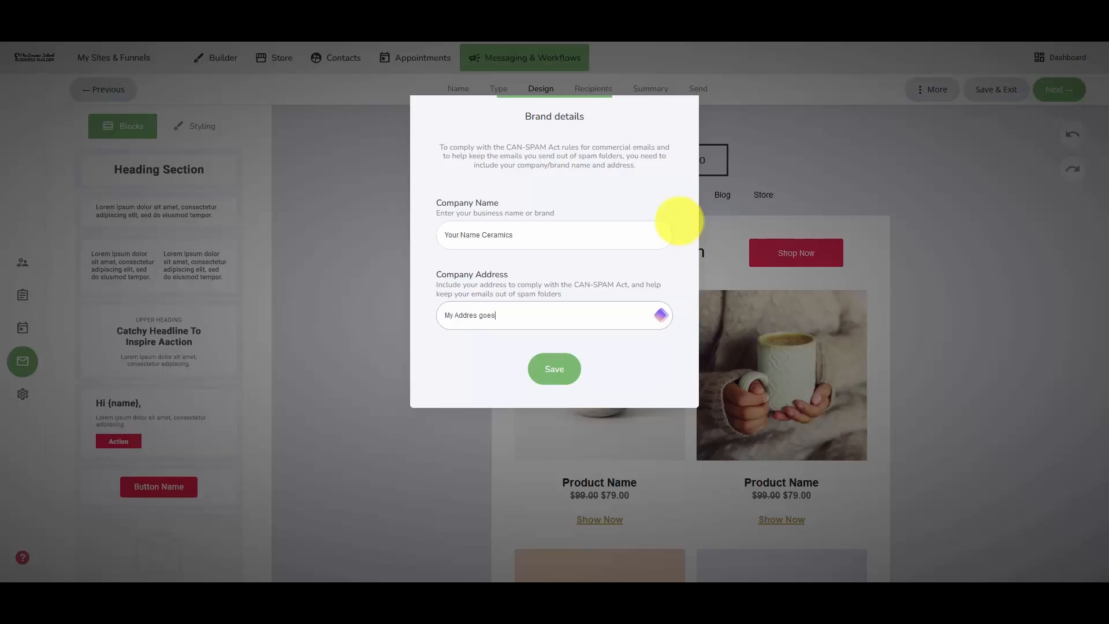
{"action": "type", "text": " Here"}
{"action": "left_click", "coordinate": [575, 376]}
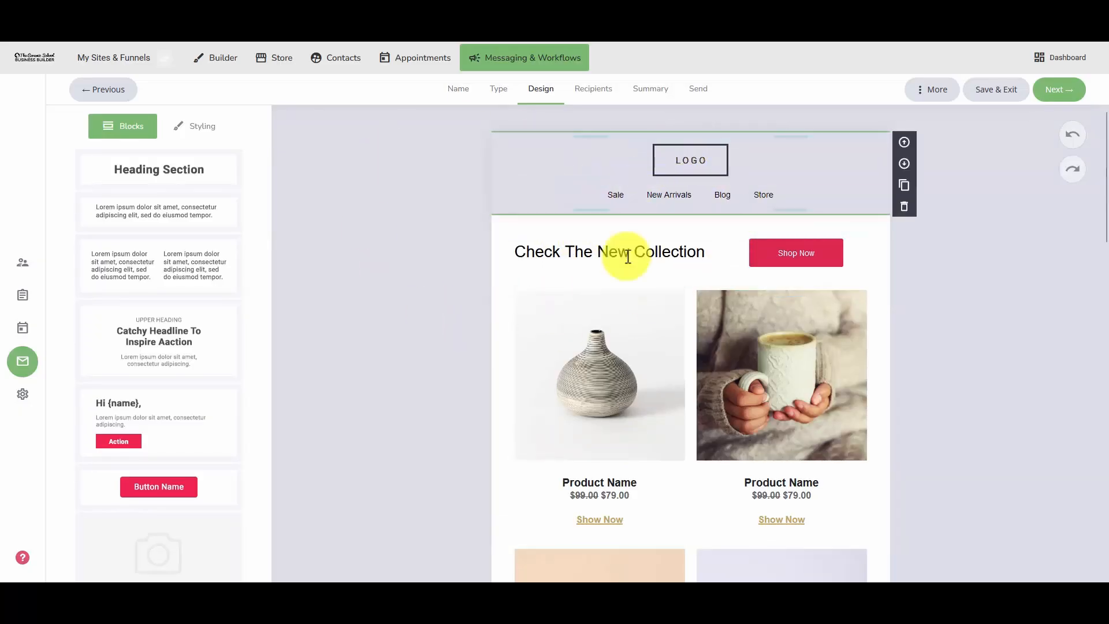
Step: Look through the email template's sections and the available content blocks, from headings and images to products, promo codes, countdown and footers
{"action": "scroll", "coordinate": [626, 329], "scroll_direction": "down", "scroll_amount": 5}
{"action": "scroll", "coordinate": [626, 329], "scroll_direction": "down", "scroll_amount": 2}
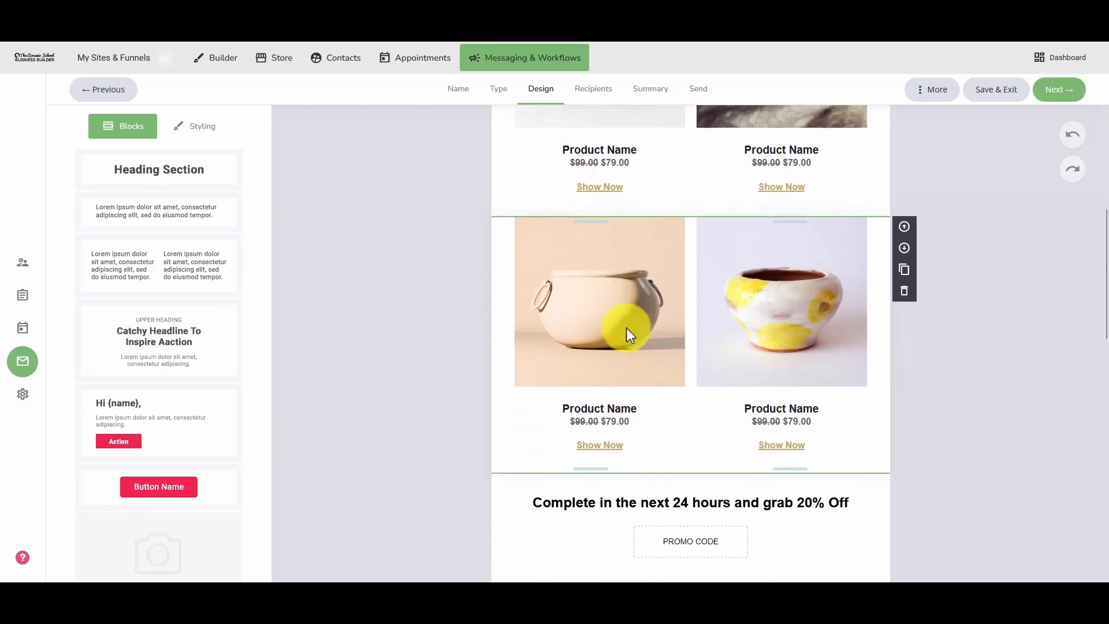
{"action": "scroll", "coordinate": [638, 327], "scroll_direction": "down", "scroll_amount": 5}
{"action": "scroll", "coordinate": [638, 328], "scroll_direction": "up", "scroll_amount": 12}
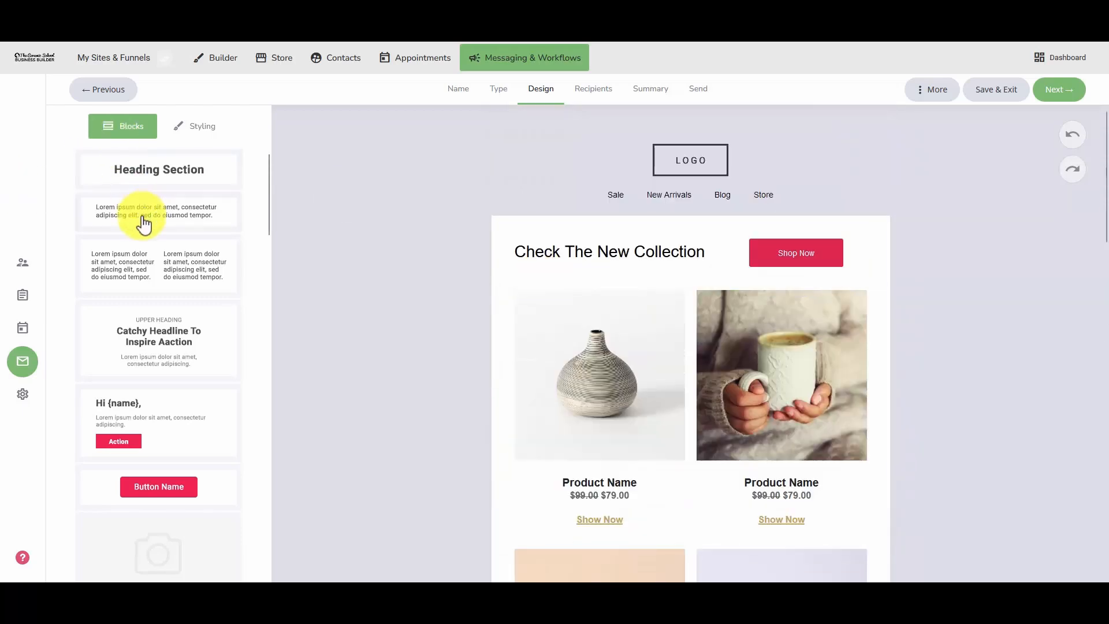
{"action": "scroll", "coordinate": [149, 257], "scroll_direction": "down", "scroll_amount": 4}
{"action": "scroll", "coordinate": [156, 291], "scroll_direction": "down", "scroll_amount": 3}
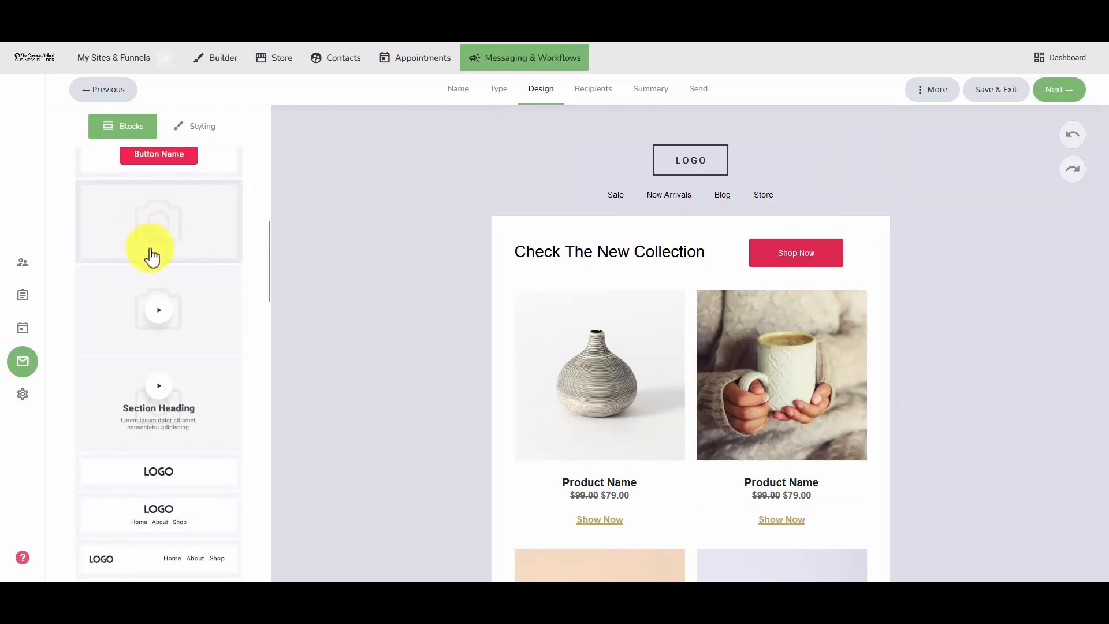
{"action": "scroll", "coordinate": [151, 256], "scroll_direction": "down", "scroll_amount": 4}
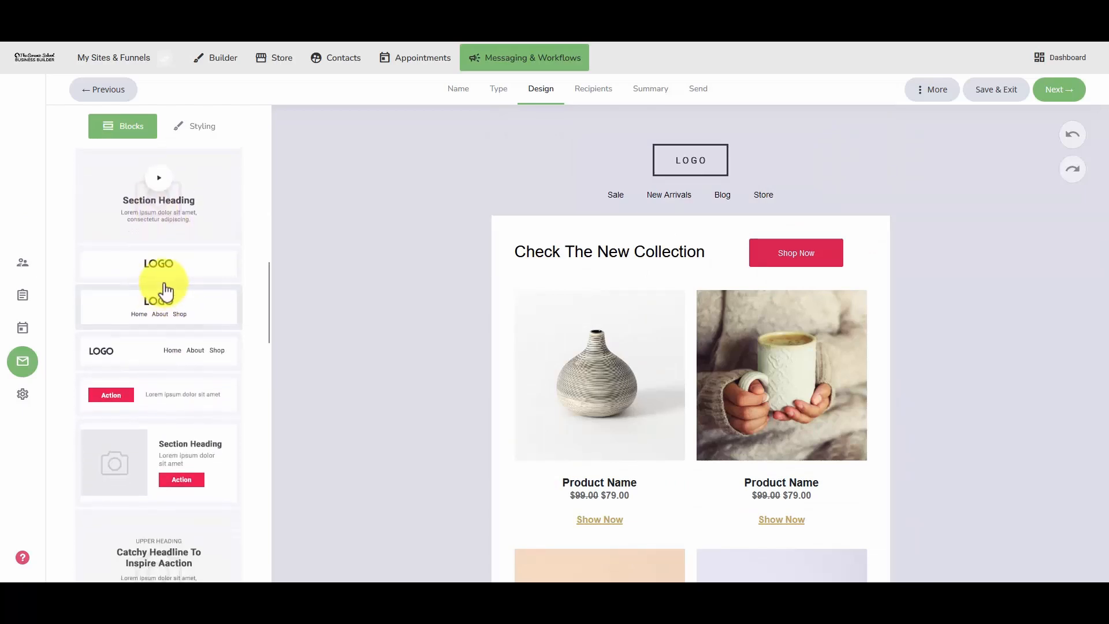
{"action": "scroll", "coordinate": [185, 315], "scroll_direction": "down", "scroll_amount": 4}
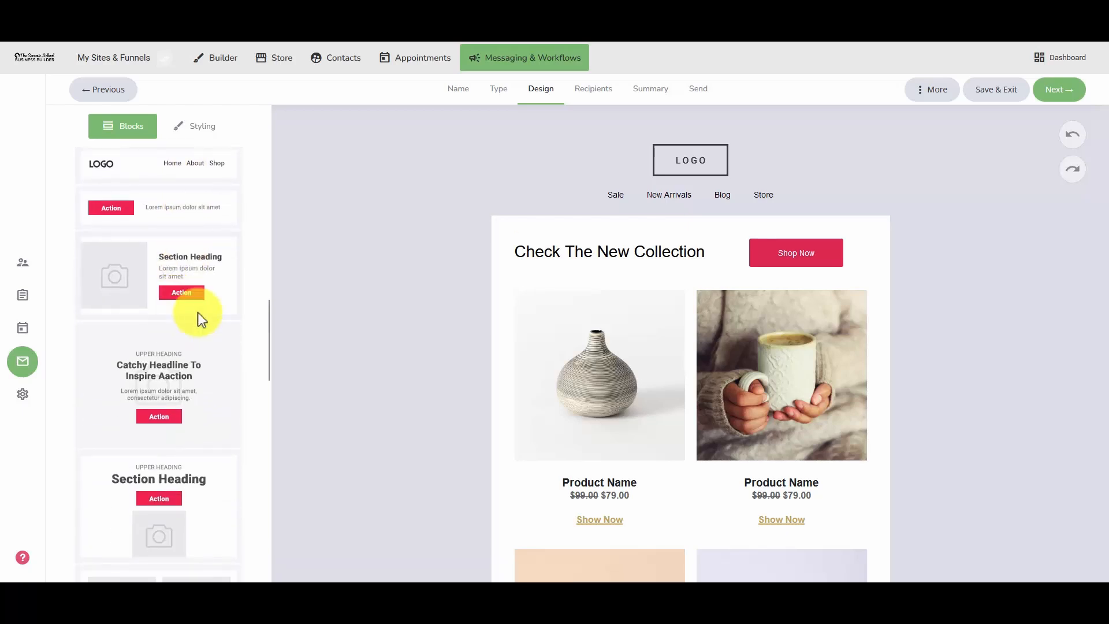
{"action": "scroll", "coordinate": [193, 327], "scroll_direction": "down", "scroll_amount": 5}
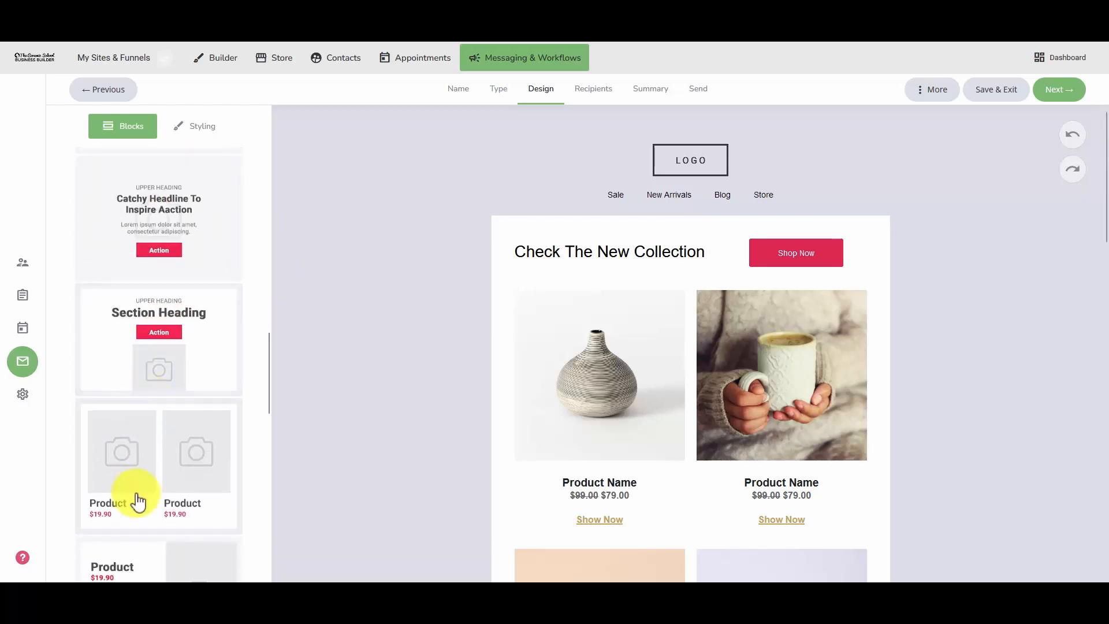
{"action": "scroll", "coordinate": [198, 309], "scroll_direction": "down", "scroll_amount": 1}
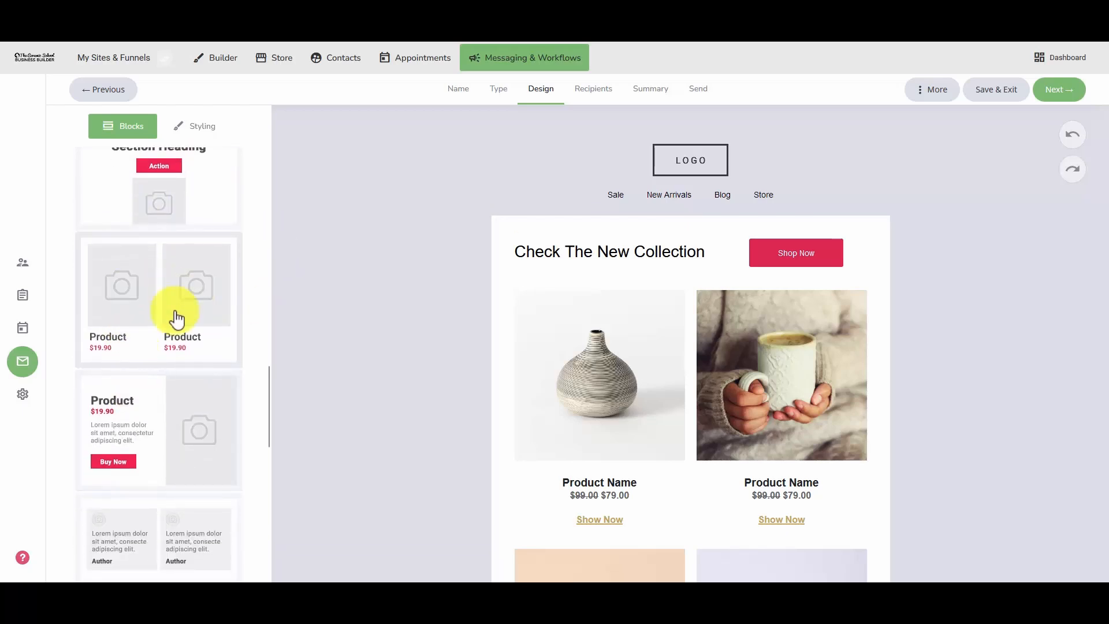
{"action": "scroll", "coordinate": [176, 319], "scroll_direction": "down", "scroll_amount": 3}
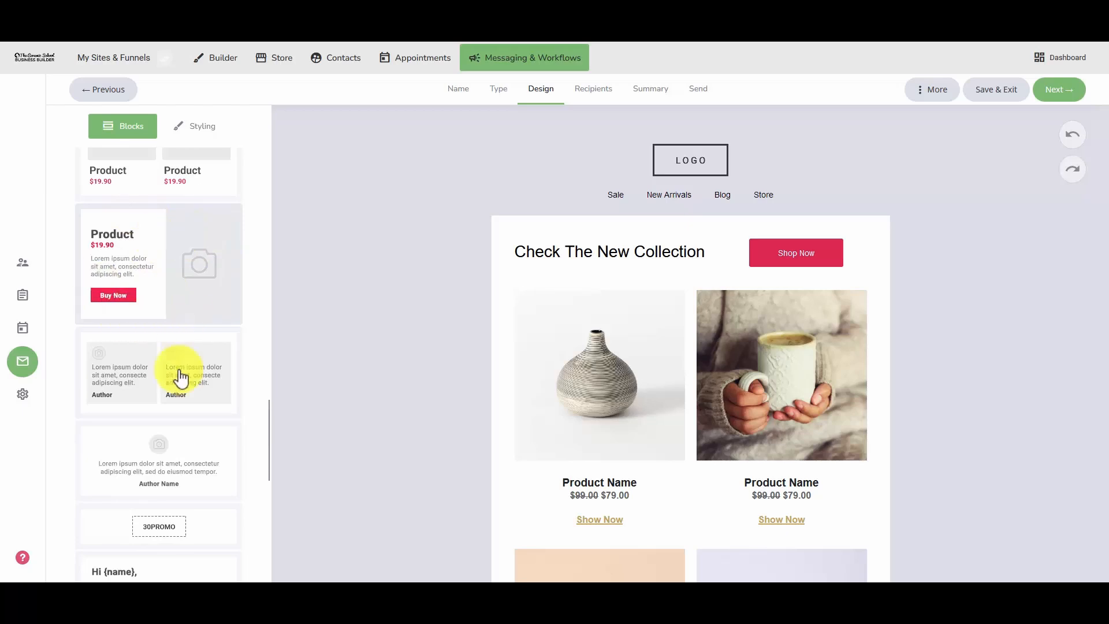
{"action": "scroll", "coordinate": [173, 404], "scroll_direction": "down", "scroll_amount": 5}
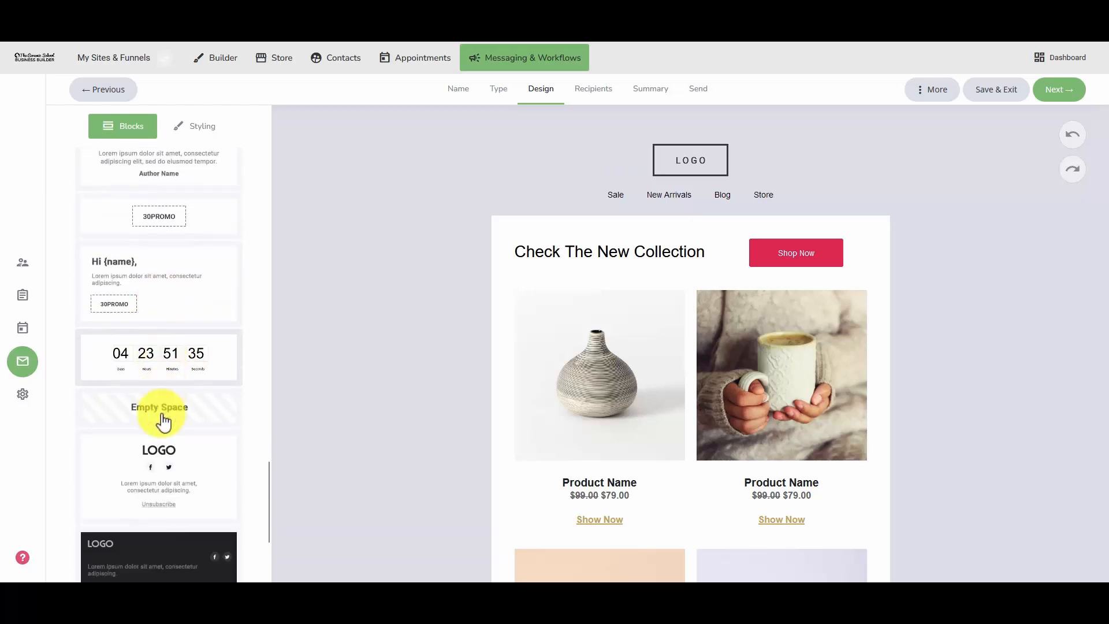
{"action": "scroll", "coordinate": [164, 421], "scroll_direction": "down", "scroll_amount": 2}
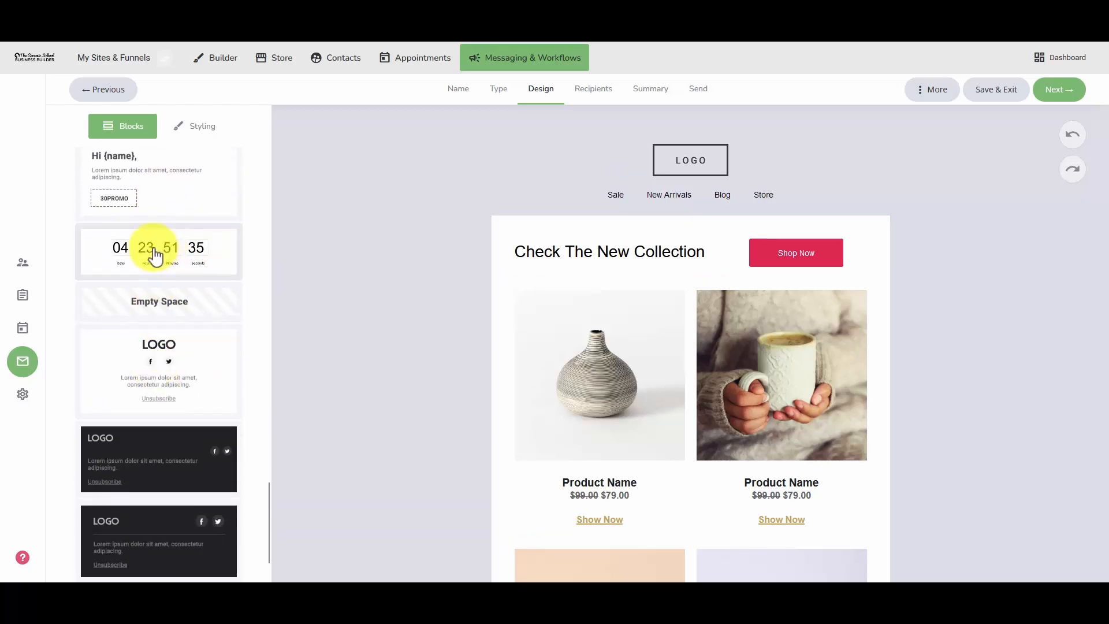
Step: Insert a countdown block between the "Check The New Collection" heading and the first product row, with its end date set to 31/12/2024
{"action": "left_click_drag", "start_coordinate": [149, 269], "coordinate": [716, 309]}
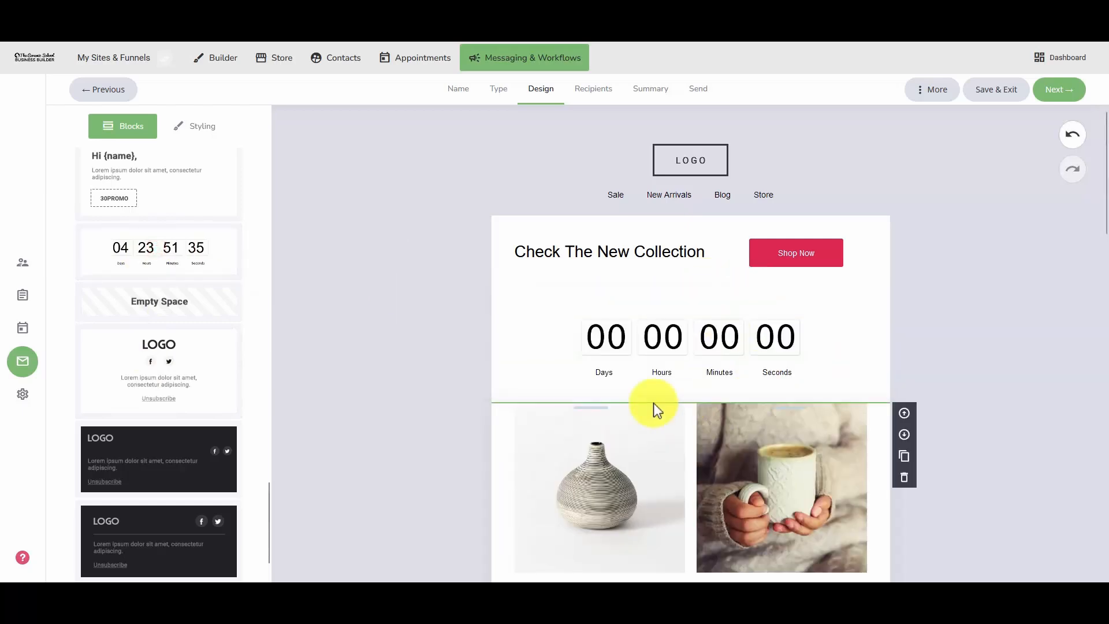
{"action": "left_click", "coordinate": [675, 338]}
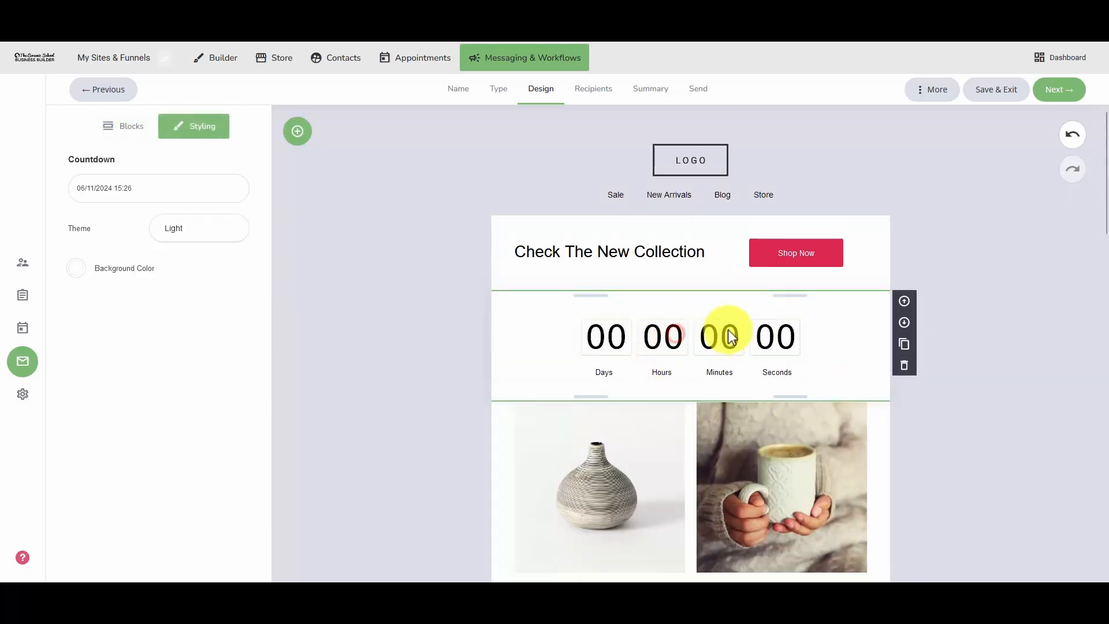
{"action": "left_click", "coordinate": [153, 190]}
{"action": "left_click", "coordinate": [188, 232]}
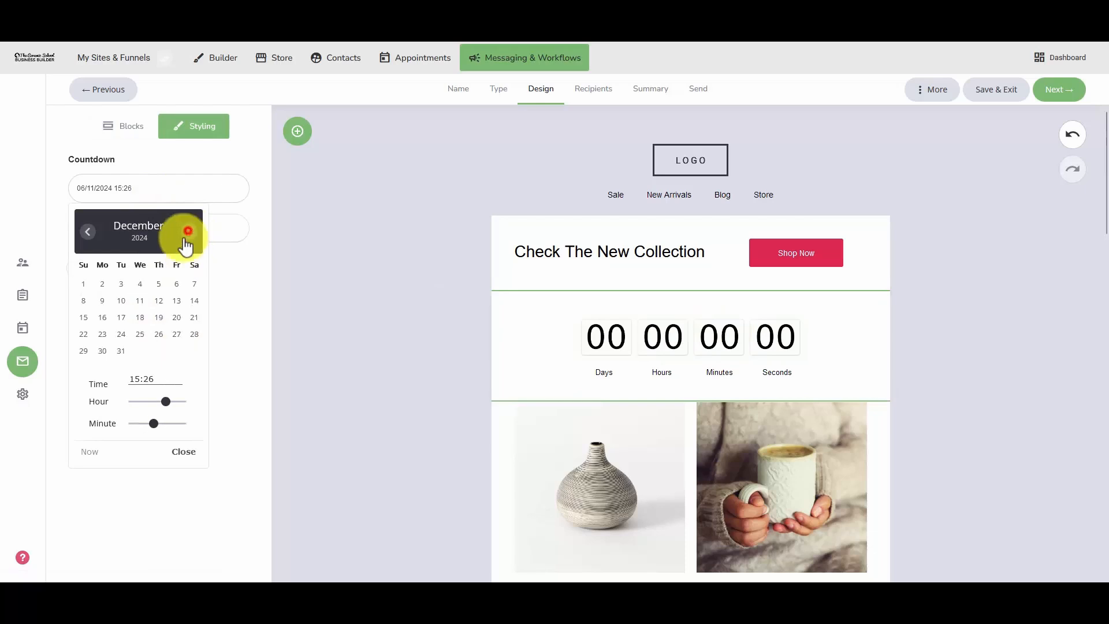
{"action": "left_click", "coordinate": [119, 350]}
{"action": "left_click", "coordinate": [228, 281]}
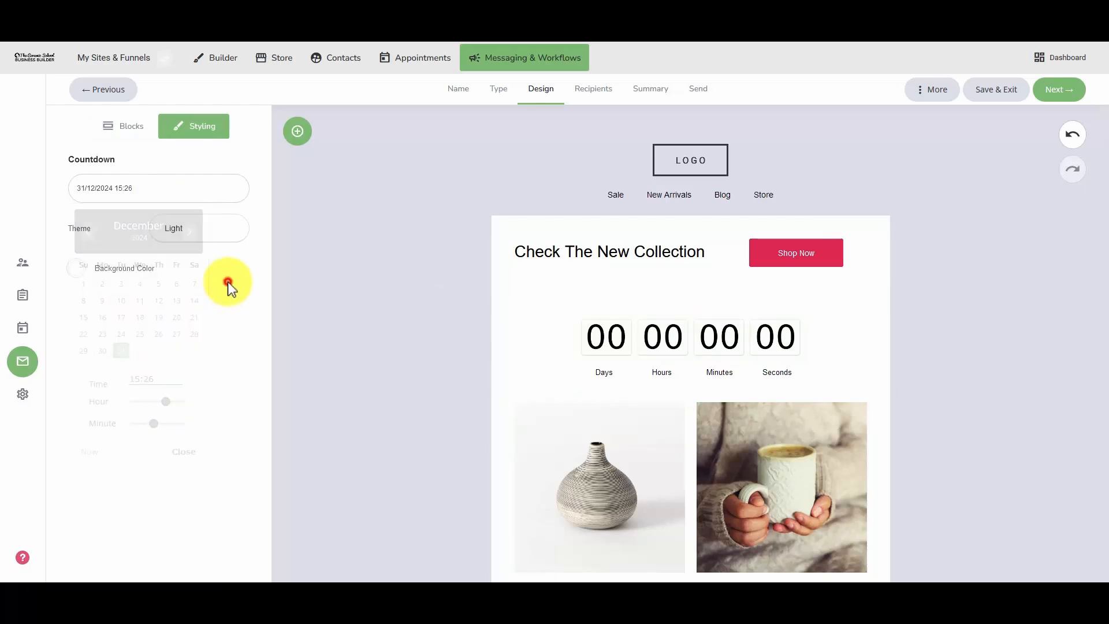
{"action": "left_click", "coordinate": [384, 261]}
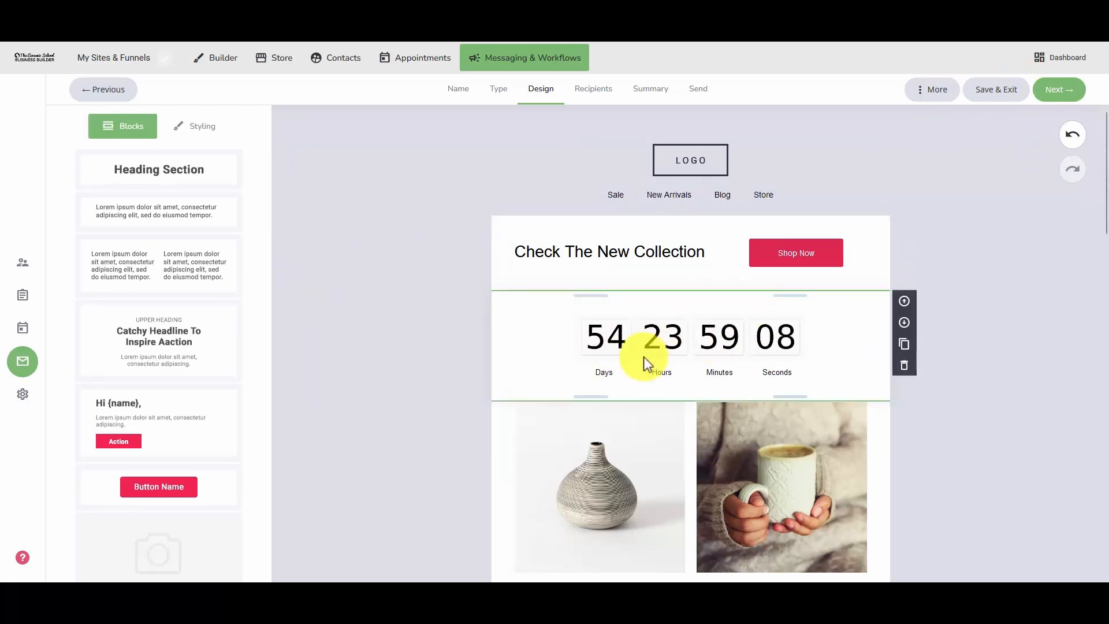
Step: Replace the header's placeholder logo with the Your Name Ceramics logo image and enlarge its width
{"action": "left_click", "coordinate": [671, 161]}
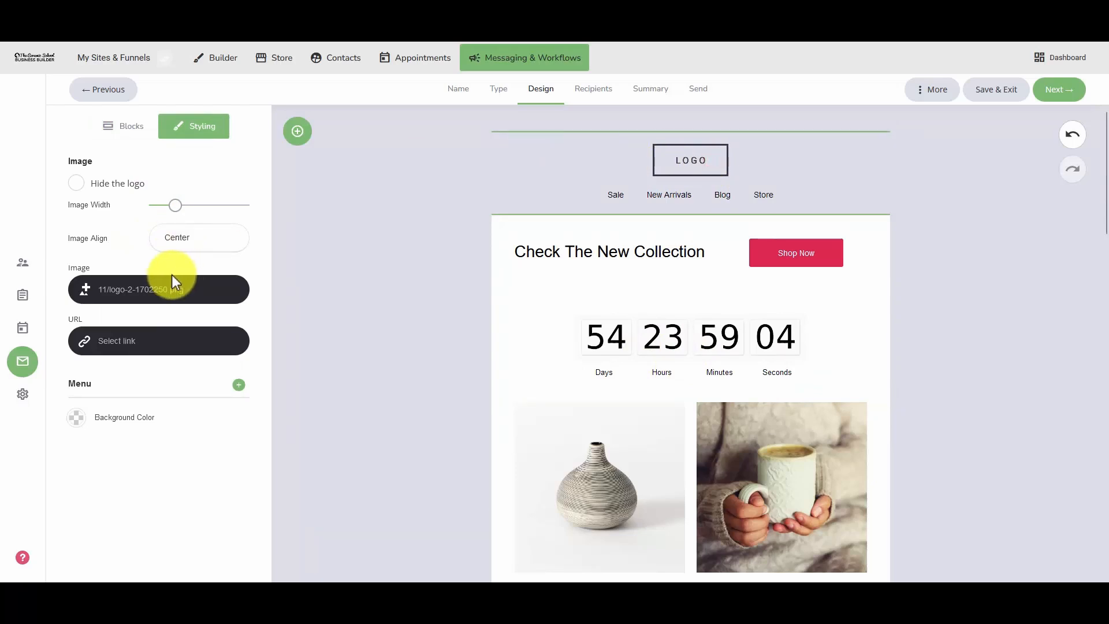
{"action": "left_click", "coordinate": [87, 290]}
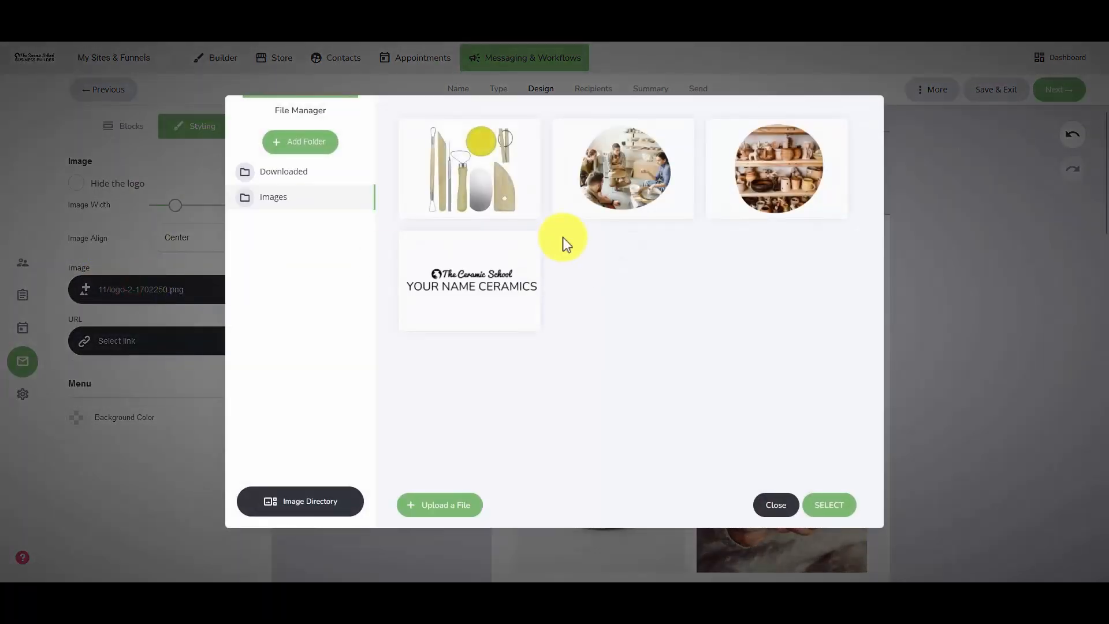
{"action": "left_click", "coordinate": [458, 285]}
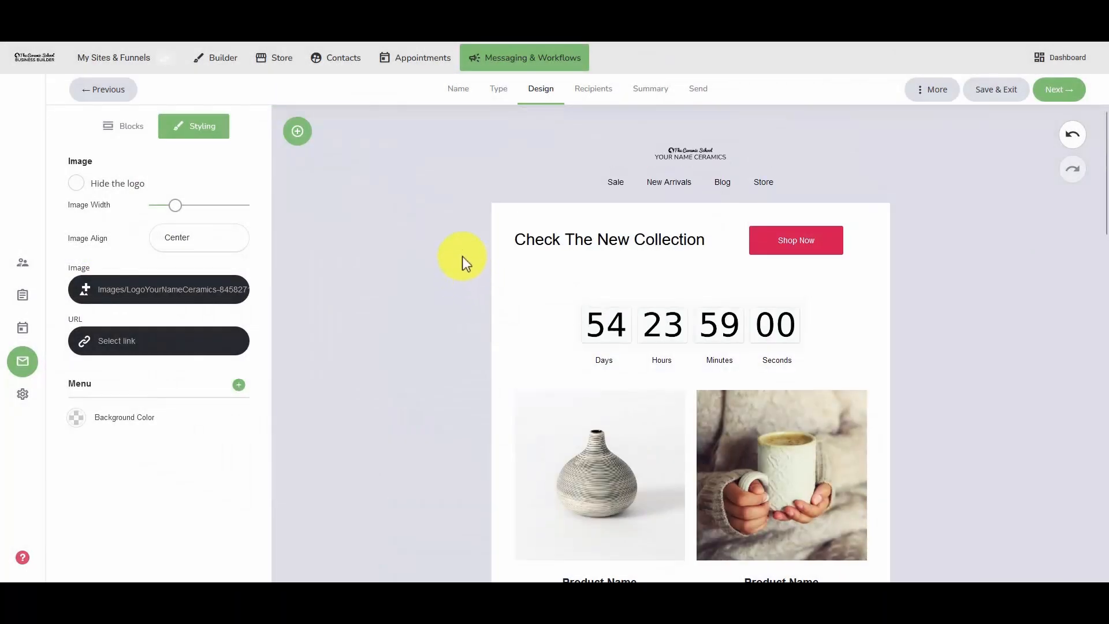
{"action": "left_click_drag", "start_coordinate": [176, 206], "coordinate": [223, 216]}
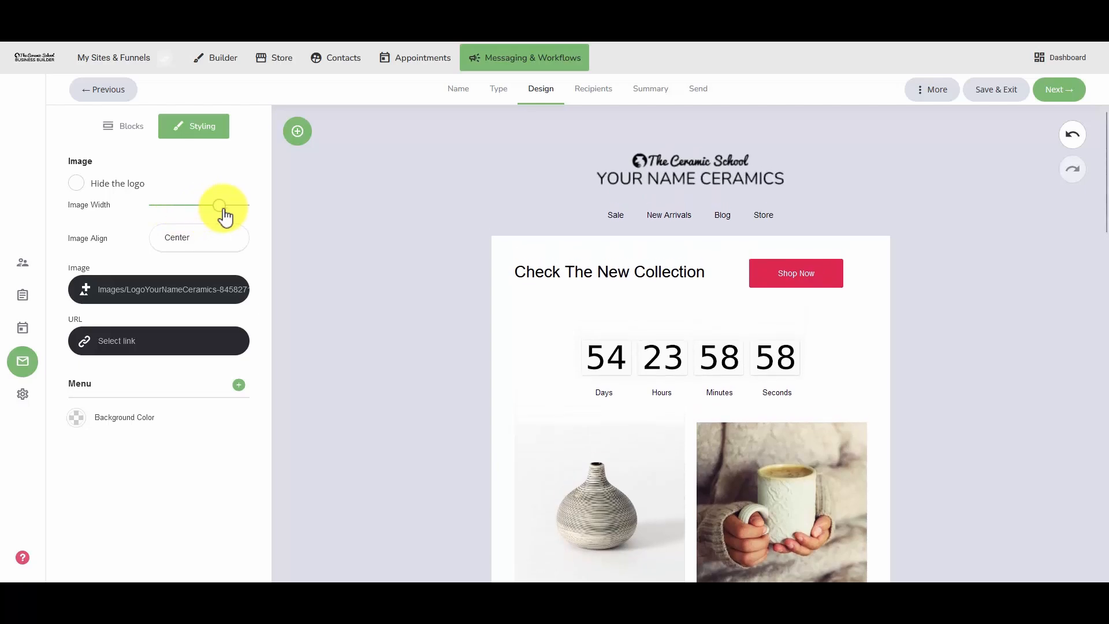
Step: Replace the first product's image with the round pottery class photo and open that product's name for editing
{"action": "scroll", "coordinate": [725, 370], "scroll_direction": "down", "scroll_amount": 5}
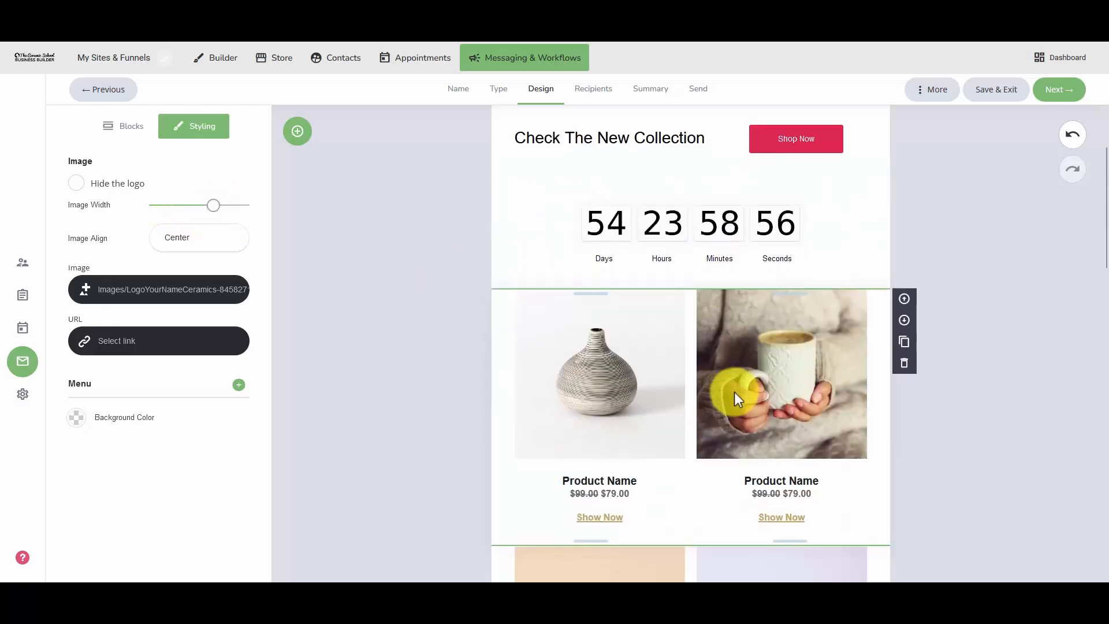
{"action": "left_click", "coordinate": [519, 227]}
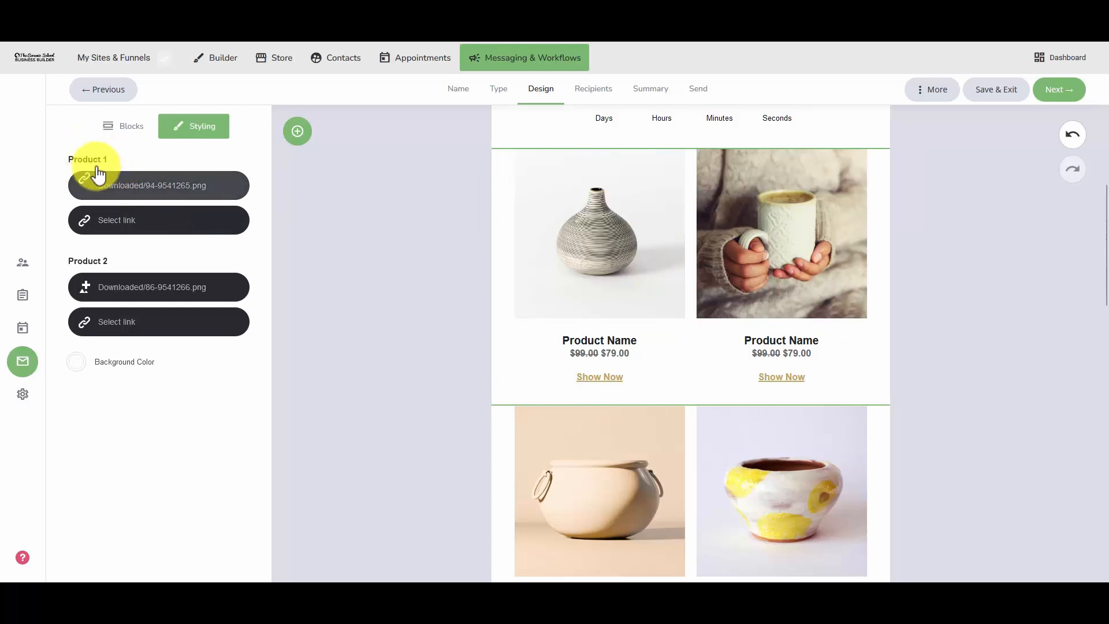
{"action": "left_click", "coordinate": [135, 199]}
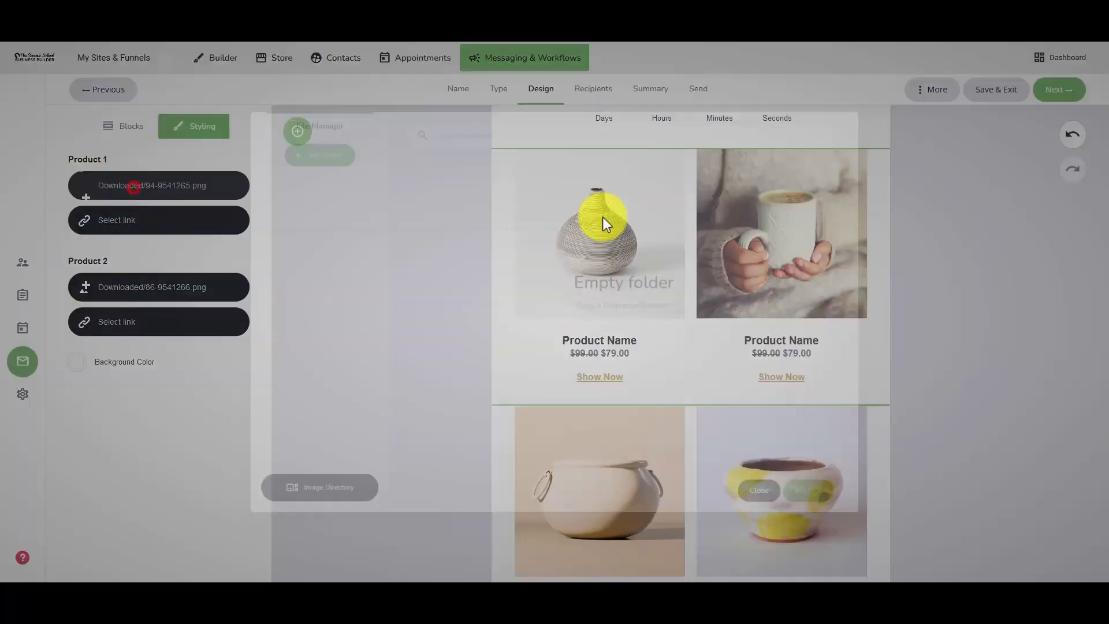
{"action": "left_click", "coordinate": [632, 183]}
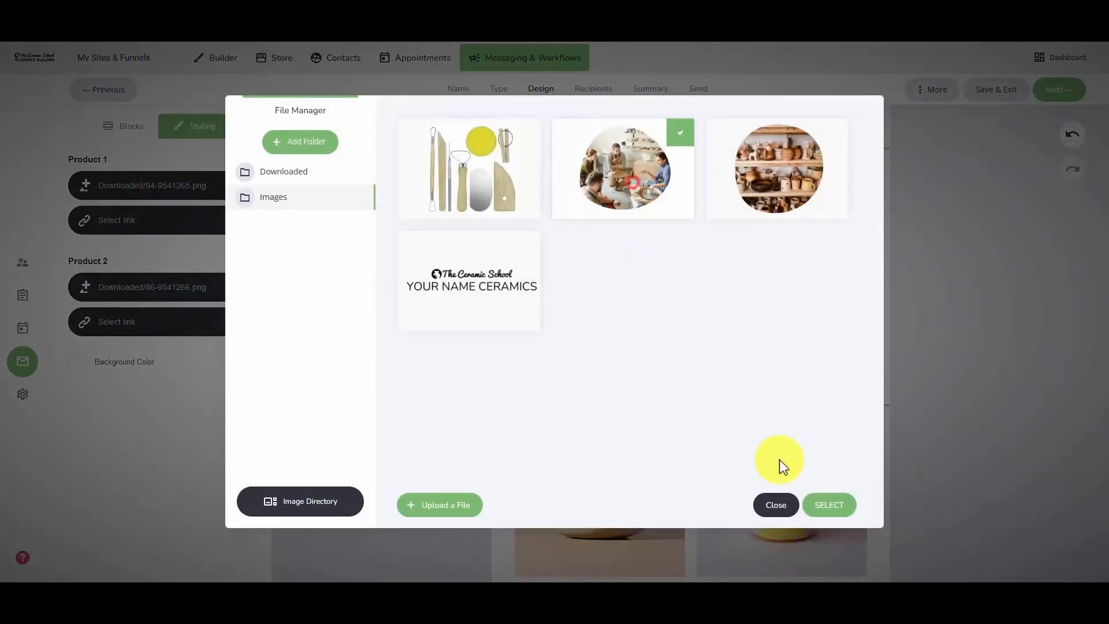
{"action": "left_click", "coordinate": [830, 506]}
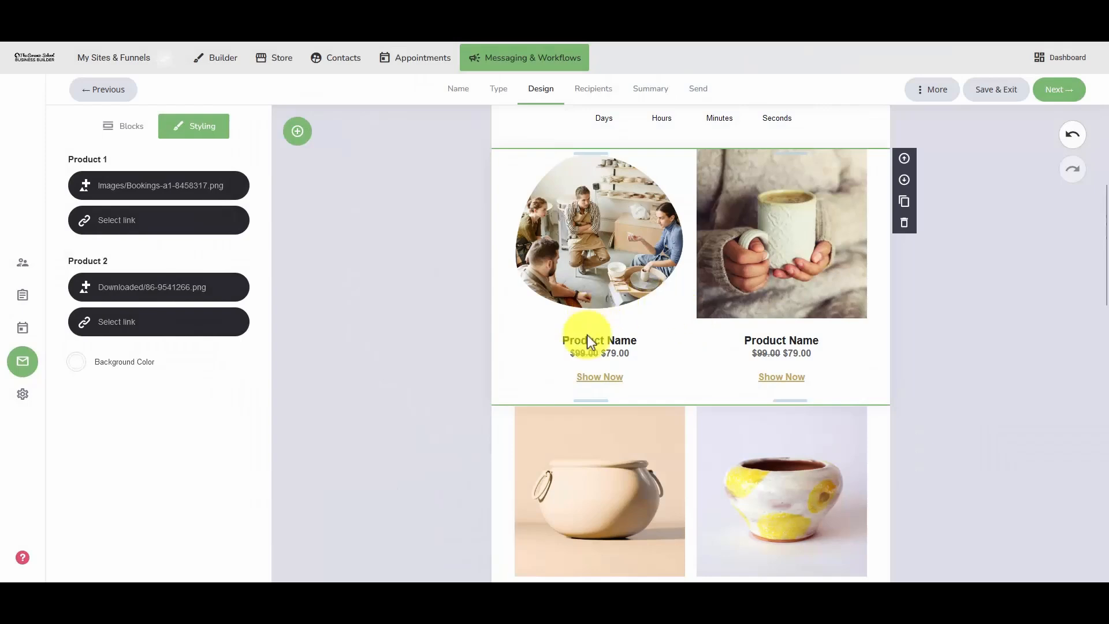
{"action": "left_click", "coordinate": [589, 340]}
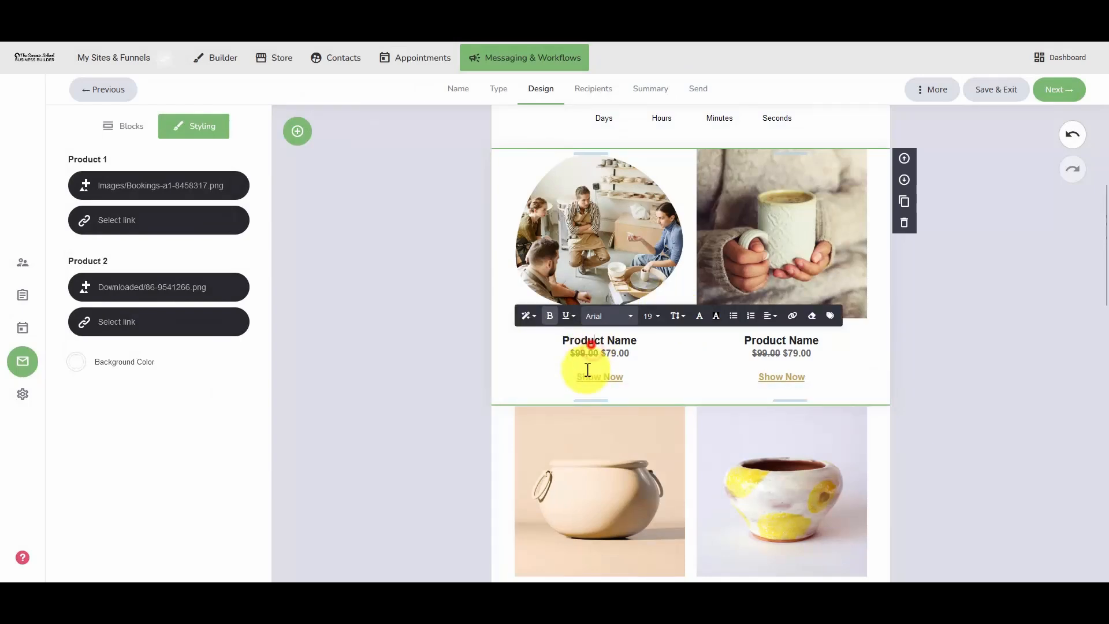
Step: Link the first product in the top product row to the site's Classes page
{"action": "left_click", "coordinate": [594, 377]}
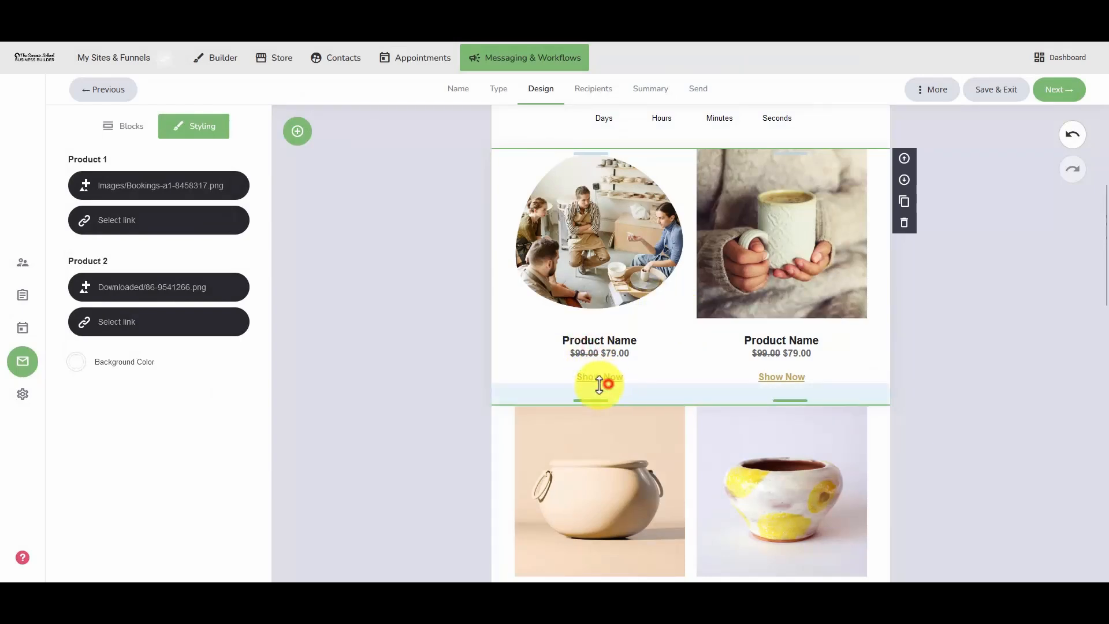
{"action": "left_click", "coordinate": [160, 221]}
{"action": "left_click", "coordinate": [577, 240]}
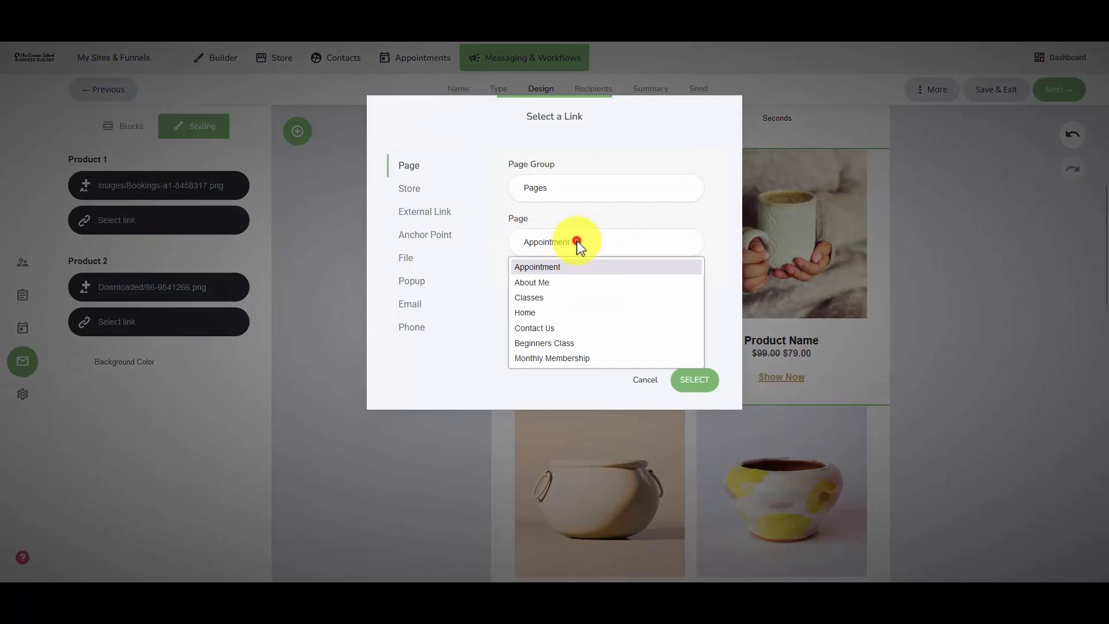
{"action": "left_click", "coordinate": [563, 290]}
{"action": "left_click", "coordinate": [700, 384]}
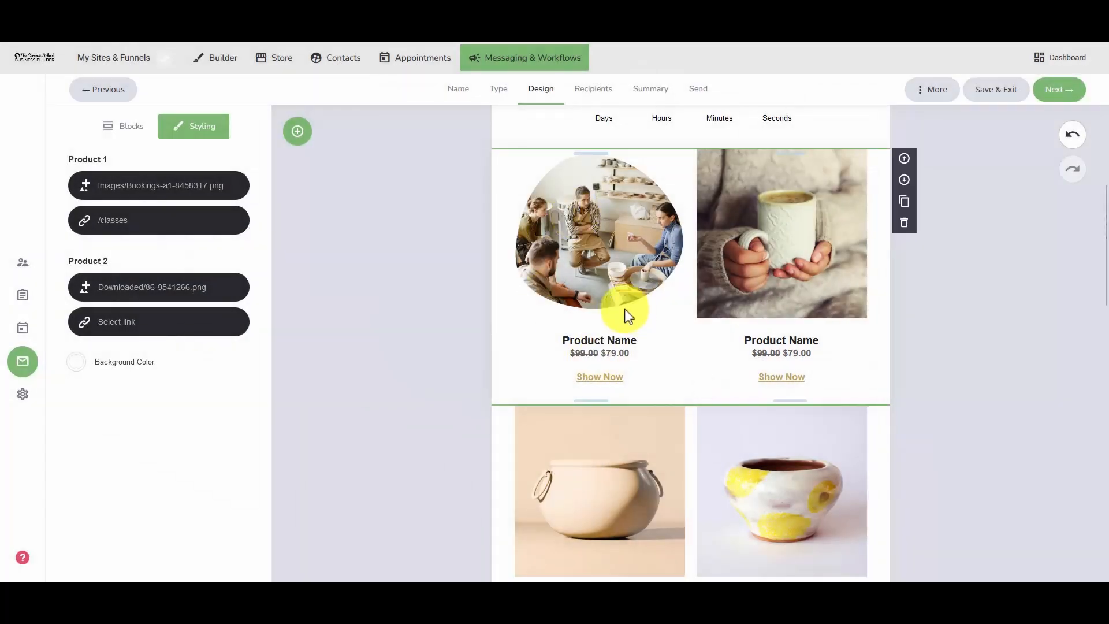
Step: Link the second product, the mug, to the store page Raku Firing Workshop - January 1st
{"action": "left_click", "coordinate": [777, 361]}
{"action": "left_click", "coordinate": [133, 322]}
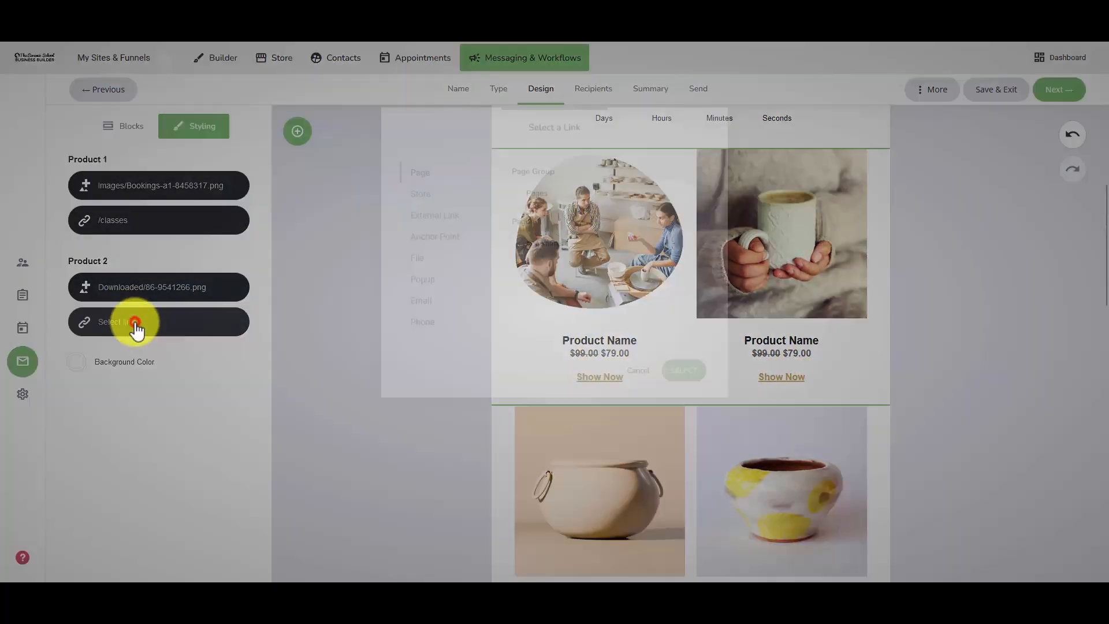
{"action": "left_click", "coordinate": [409, 188]}
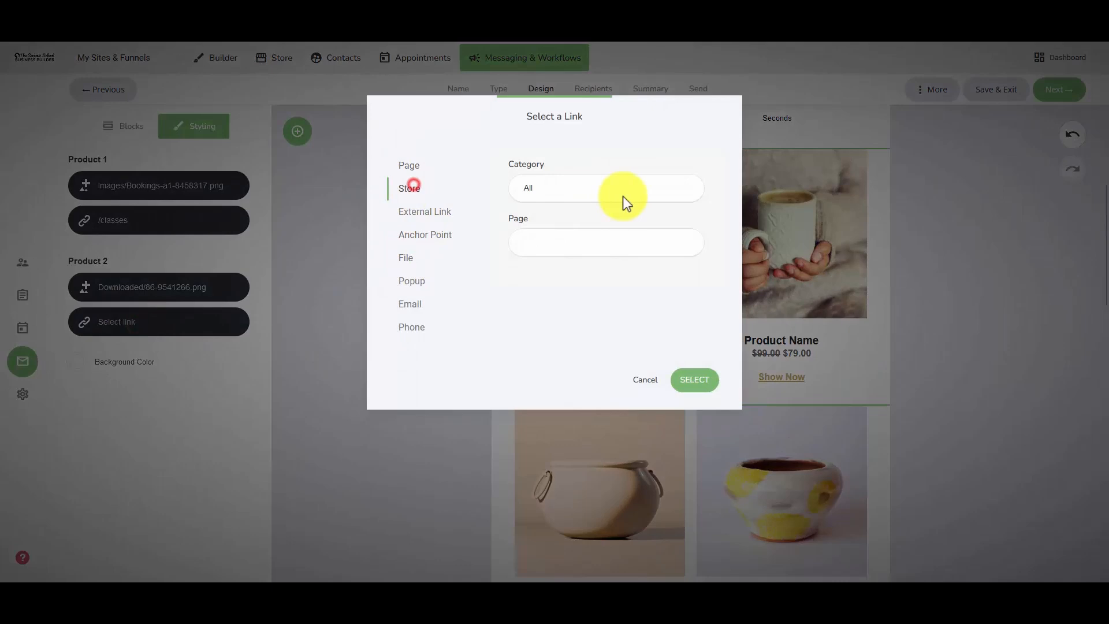
{"action": "left_click", "coordinate": [582, 251]}
{"action": "left_click", "coordinate": [563, 312]}
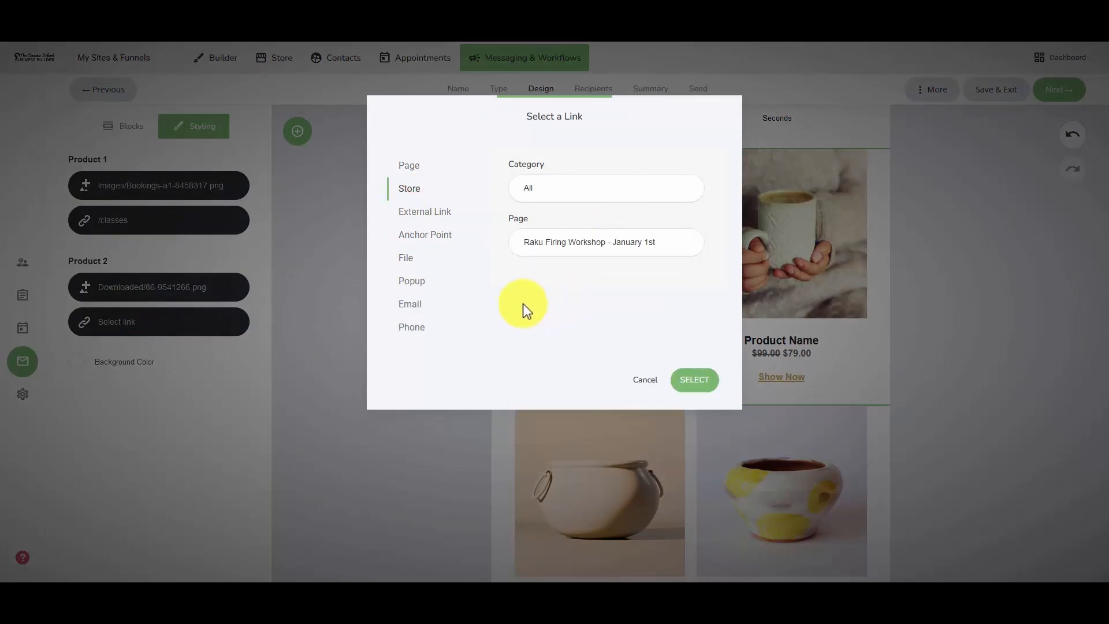
{"action": "left_click", "coordinate": [695, 379]}
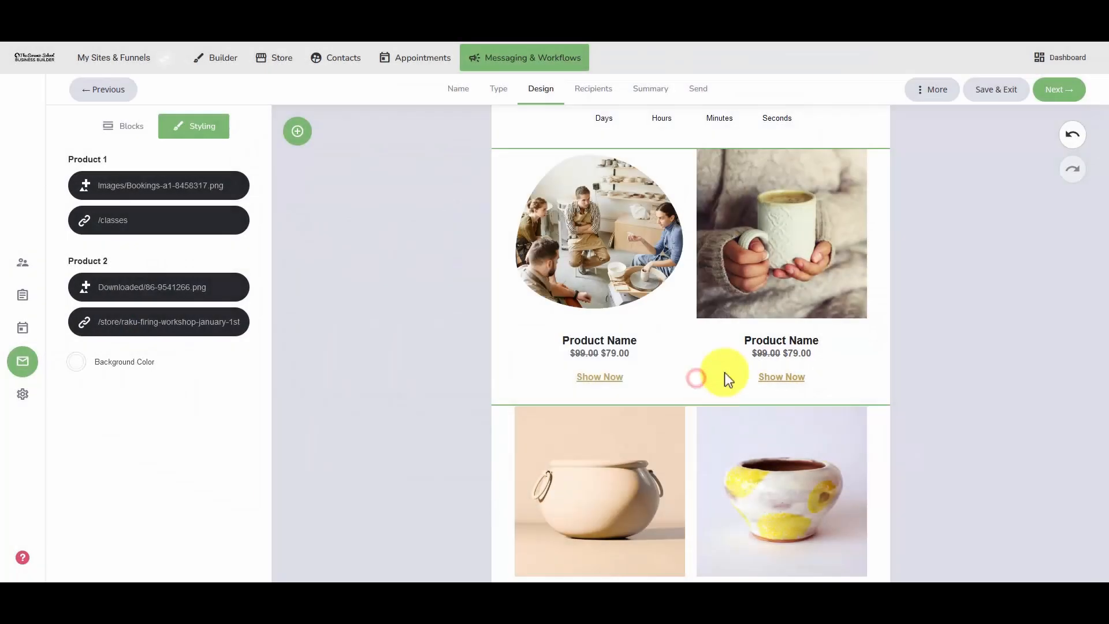
Step: Finish the email design and choose the Weekly Newsletter list as the campaign's audience, continuing to the campaign summary
{"action": "left_click", "coordinate": [375, 330]}
{"action": "scroll", "coordinate": [736, 395], "scroll_direction": "down", "scroll_amount": 3}
{"action": "scroll", "coordinate": [736, 395], "scroll_direction": "down", "scroll_amount": 10}
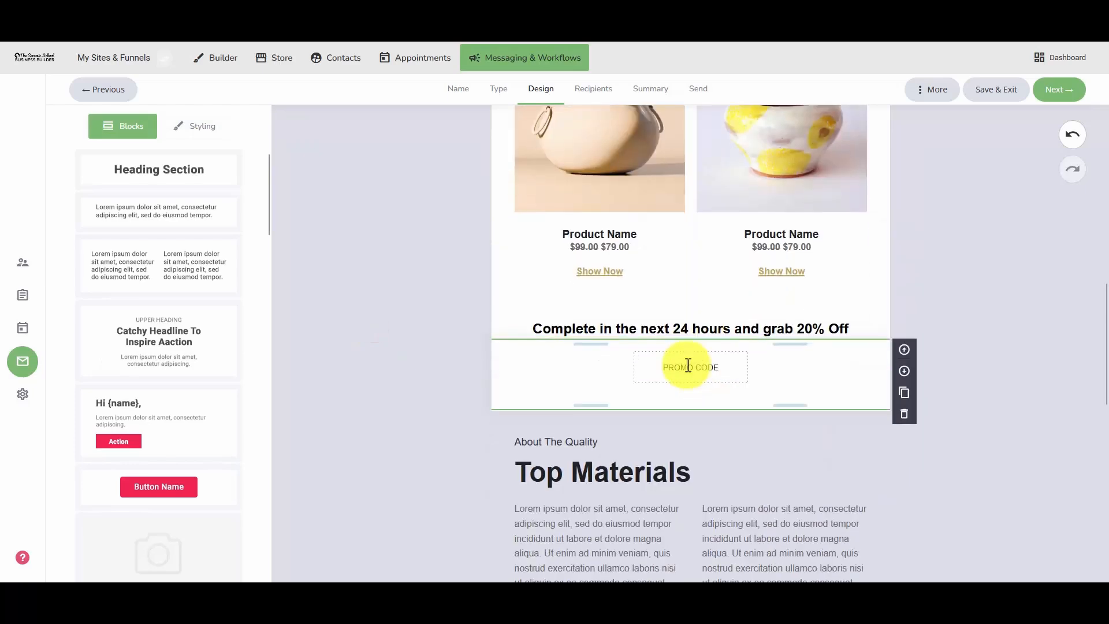
{"action": "scroll", "coordinate": [675, 411], "scroll_direction": "down", "scroll_amount": 3}
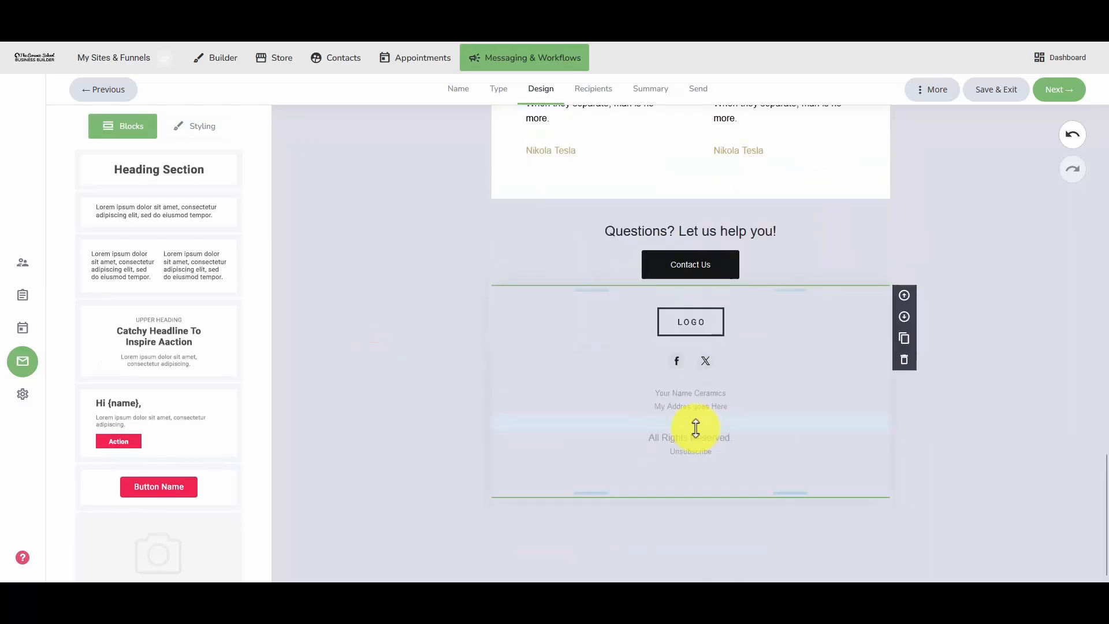
{"action": "scroll", "coordinate": [695, 426], "scroll_direction": "up", "scroll_amount": 10}
{"action": "scroll", "coordinate": [707, 444], "scroll_direction": "up", "scroll_amount": 10}
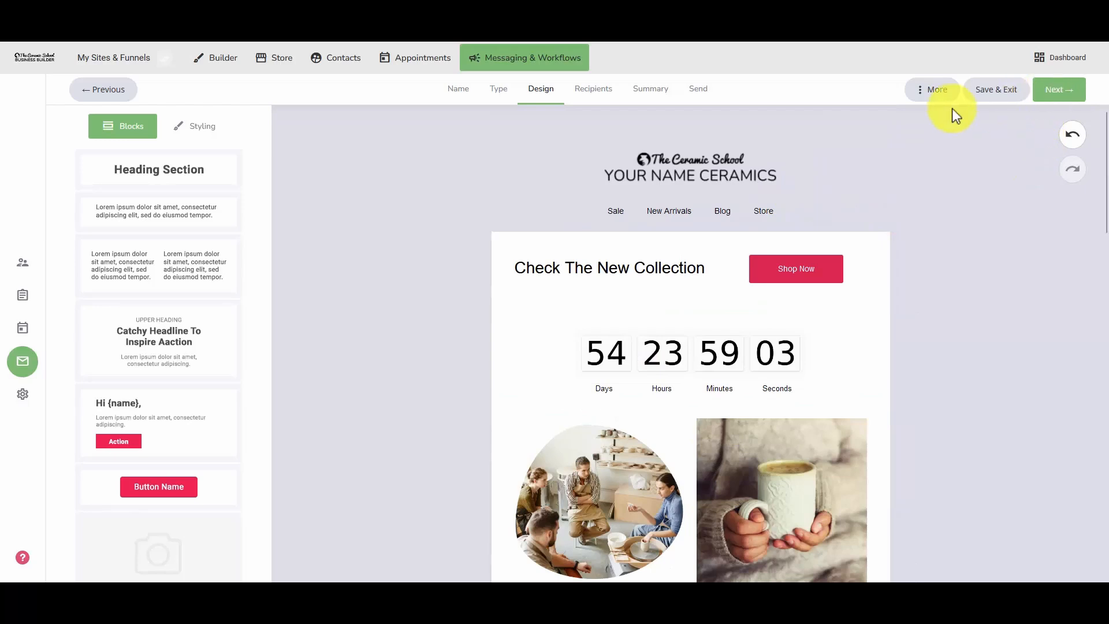
{"action": "left_click", "coordinate": [1053, 85]}
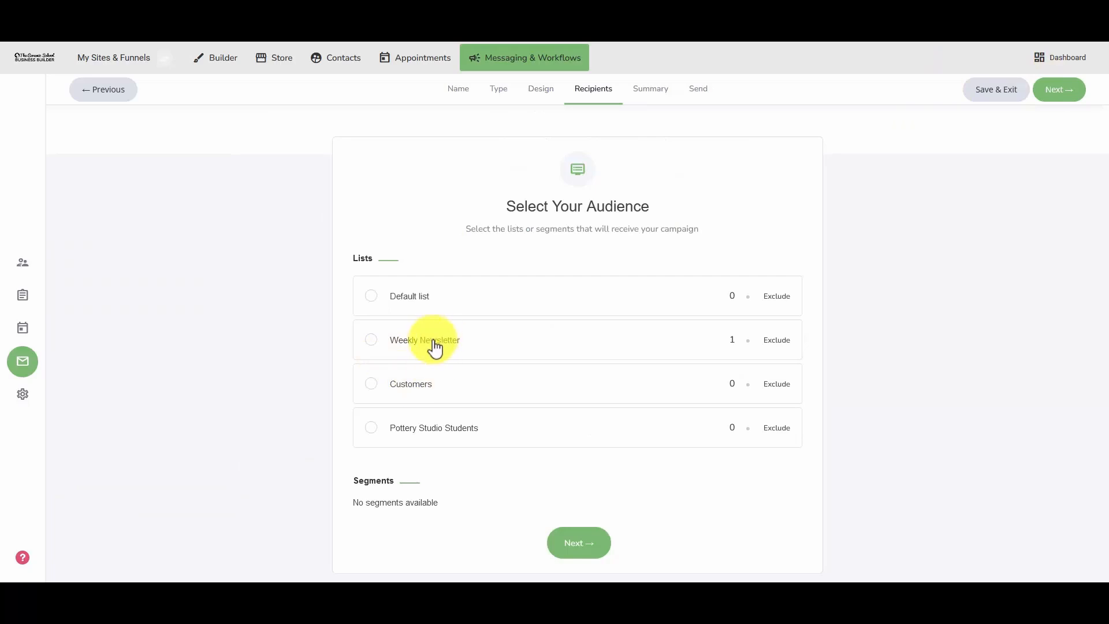
{"action": "left_click", "coordinate": [371, 339]}
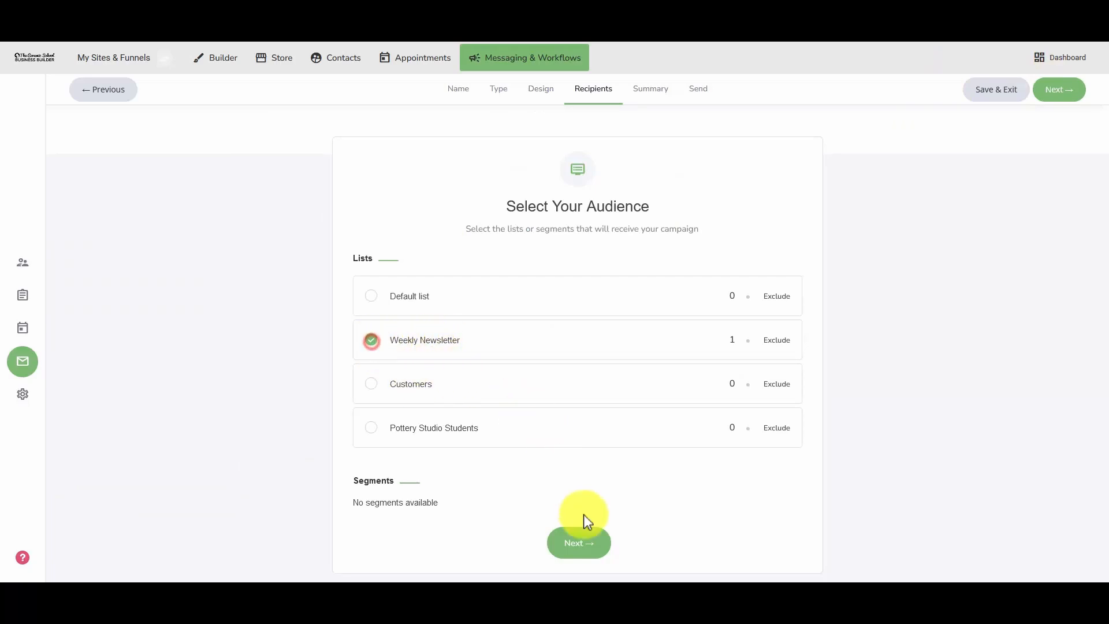
{"action": "left_click", "coordinate": [585, 543]}
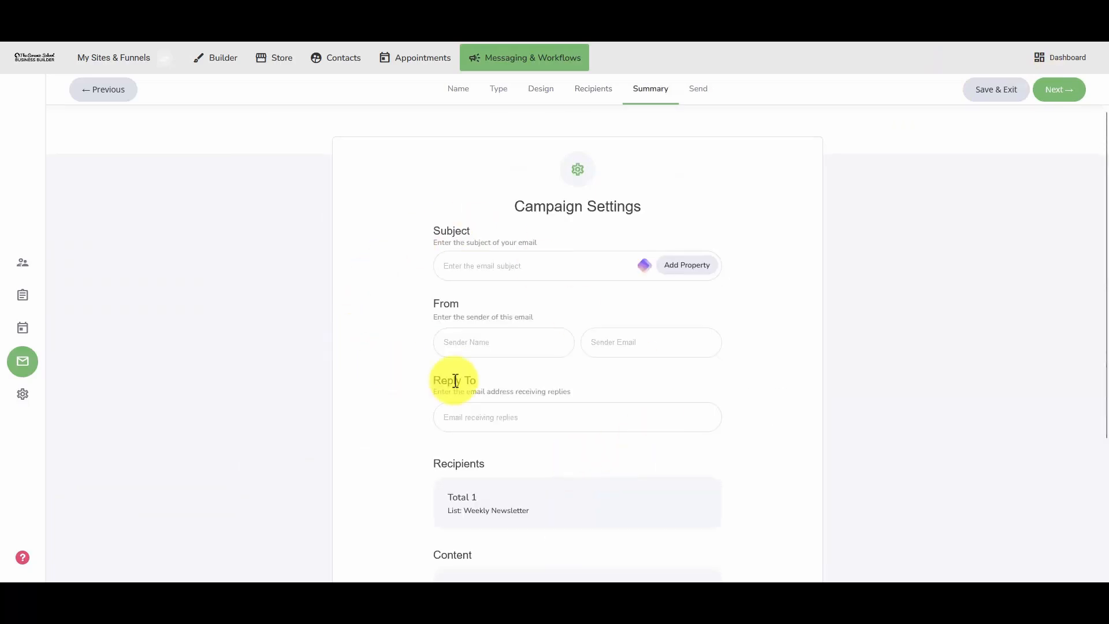
Step: Look through the campaign settings for subject, sender, reply-to, recipients and test email, and try to continue with the fields empty
{"action": "scroll", "coordinate": [455, 380], "scroll_direction": "down", "scroll_amount": 1}
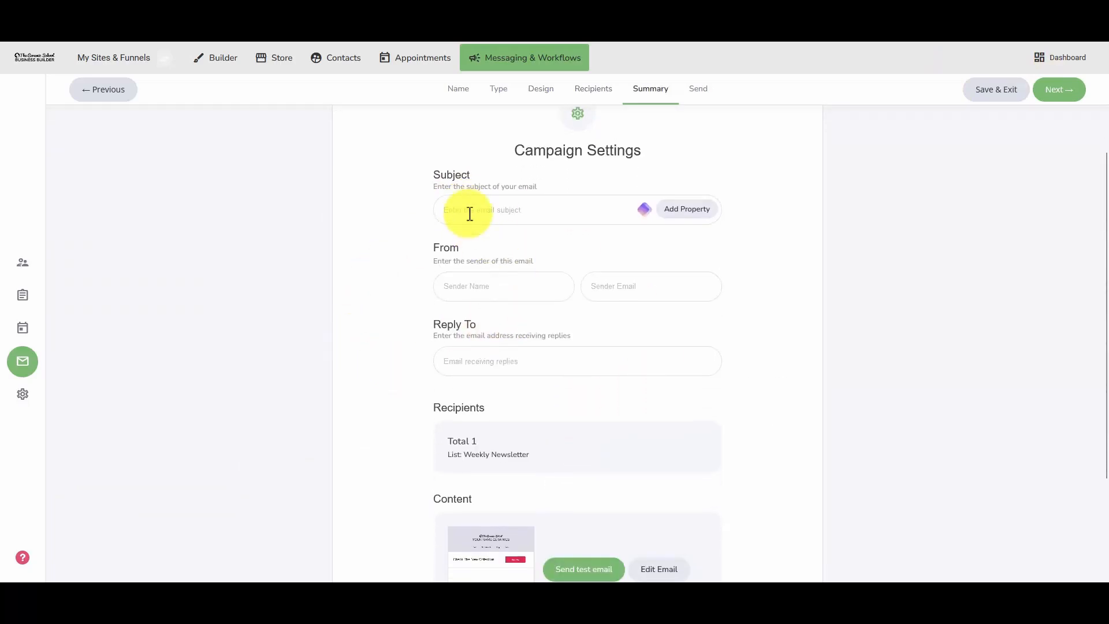
{"action": "left_click", "coordinate": [554, 197]}
{"action": "left_click", "coordinate": [500, 277]}
{"action": "left_click", "coordinate": [612, 283]}
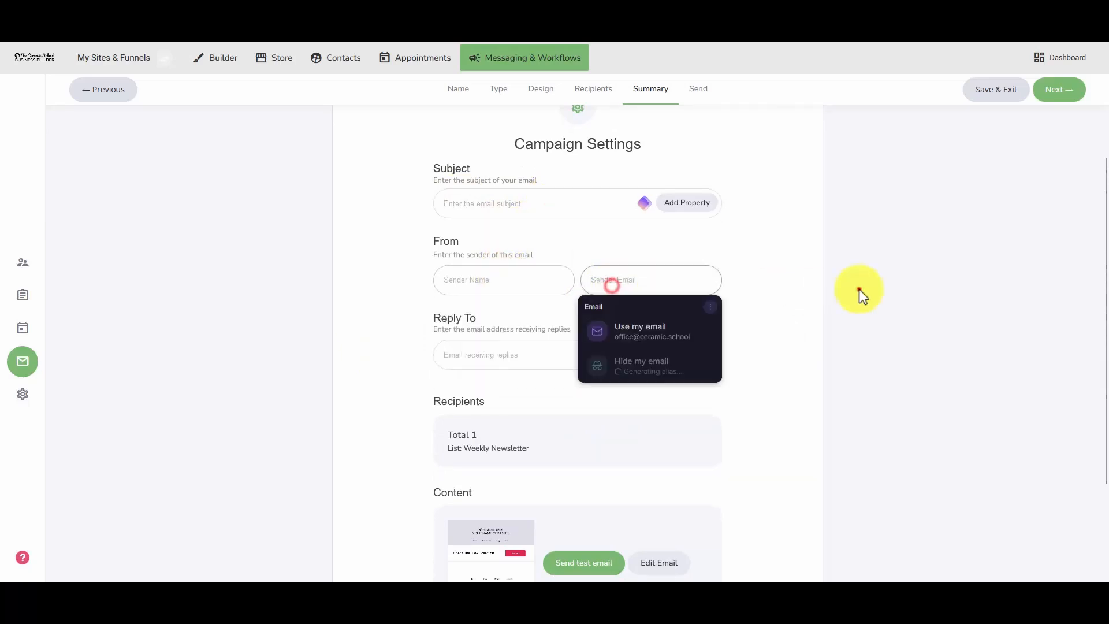
{"action": "left_click", "coordinate": [858, 289]}
{"action": "scroll", "coordinate": [534, 338], "scroll_direction": "down", "scroll_amount": 2}
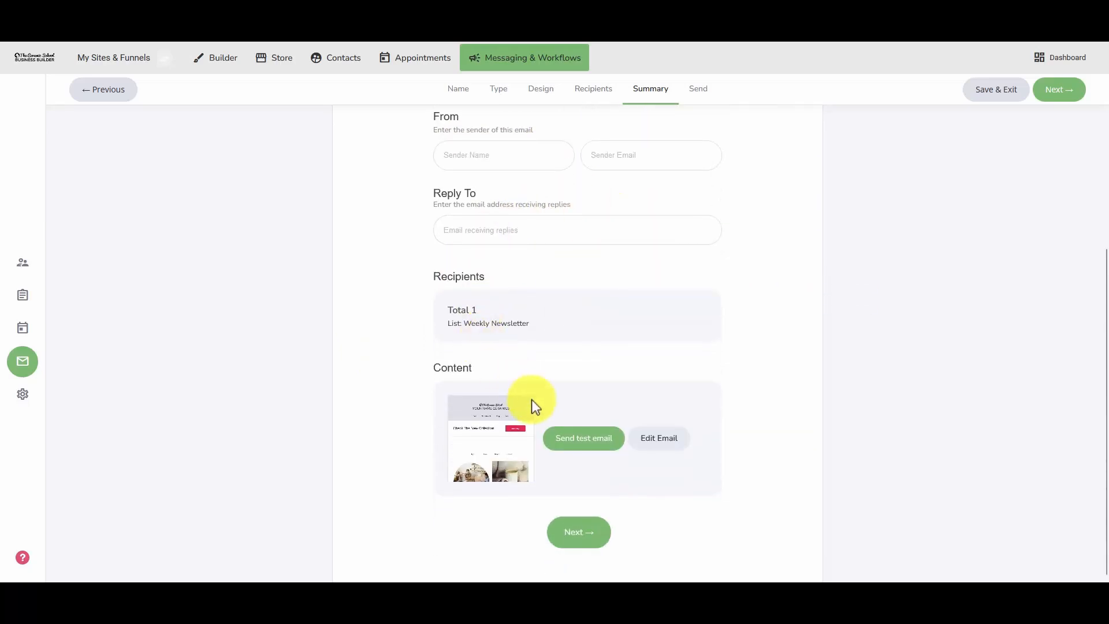
{"action": "left_click", "coordinate": [605, 442]}
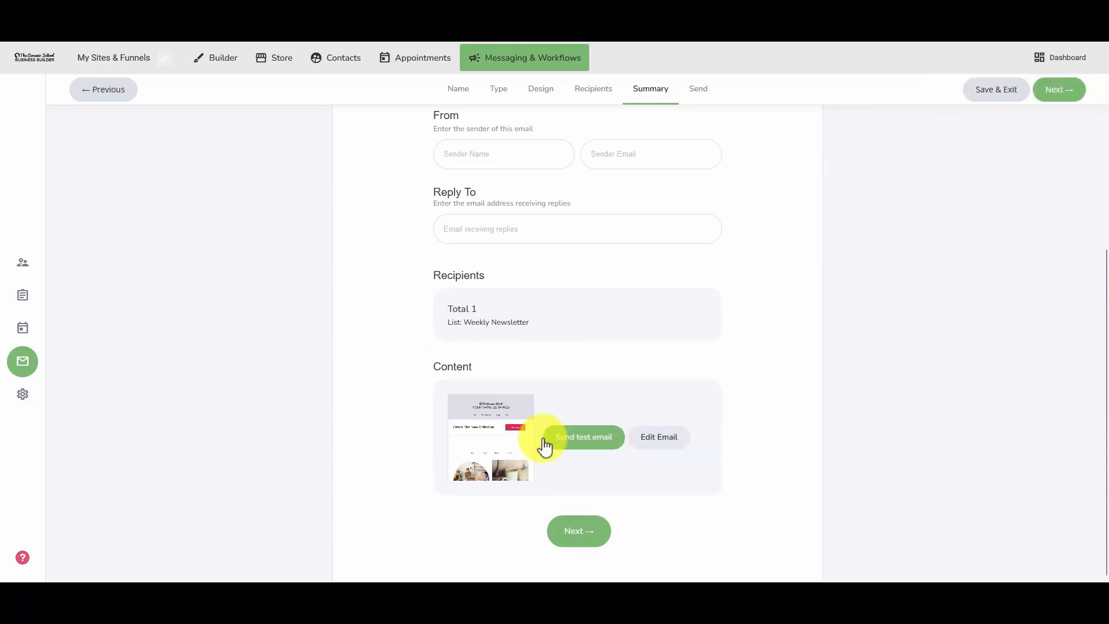
{"action": "left_click", "coordinate": [594, 529]}
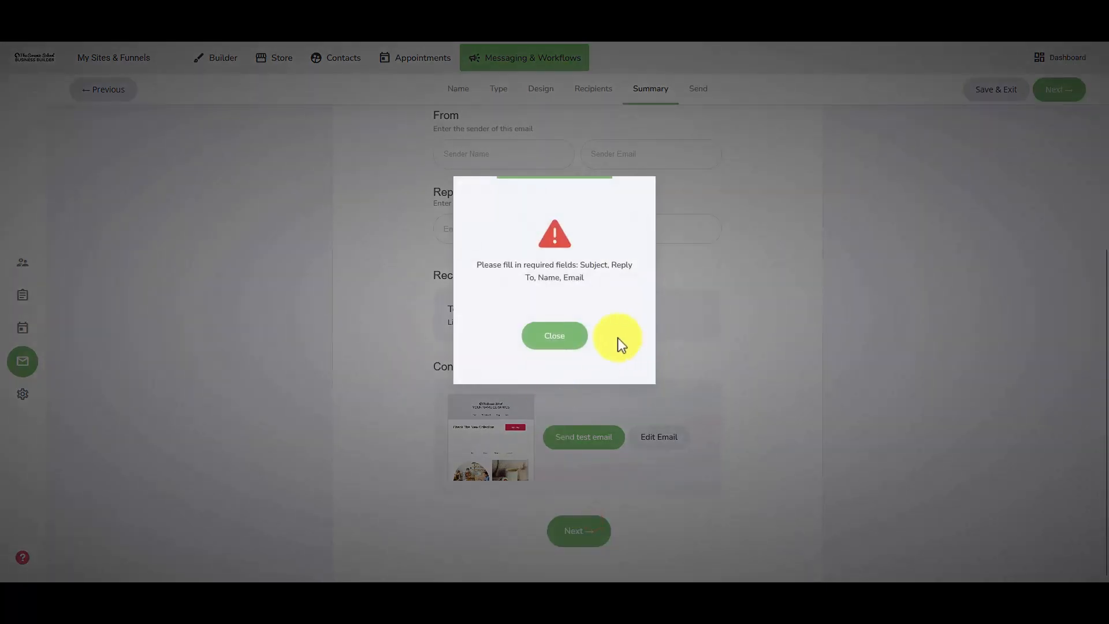
{"action": "left_click", "coordinate": [574, 340]}
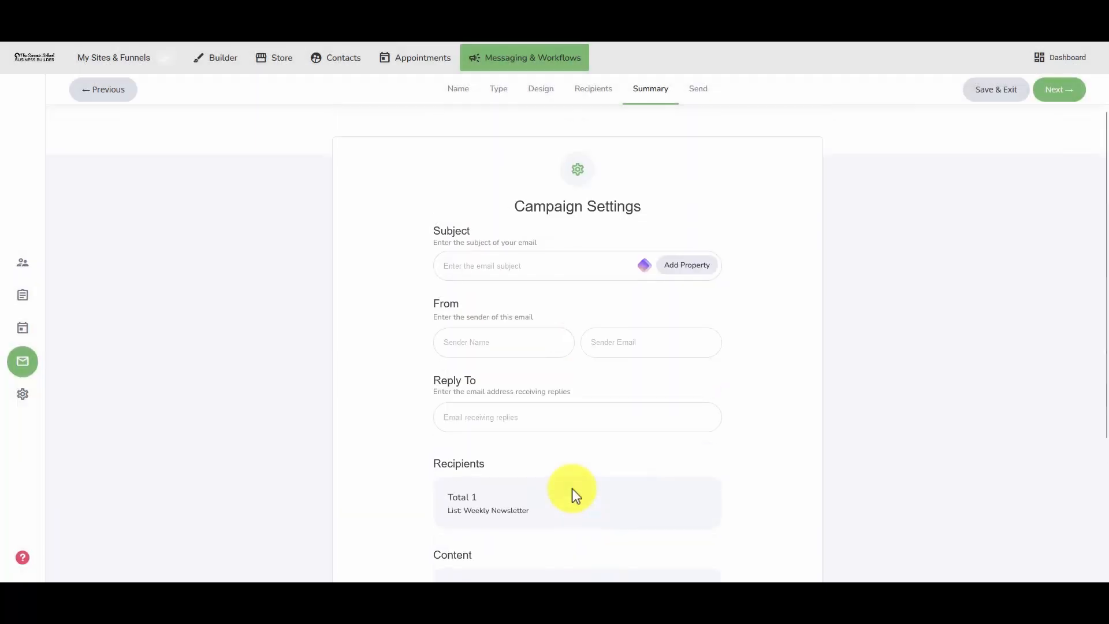
Step: View the list of campaigns, and check the automations overview with its Active and Drafts filters
{"action": "left_click", "coordinate": [525, 63]}
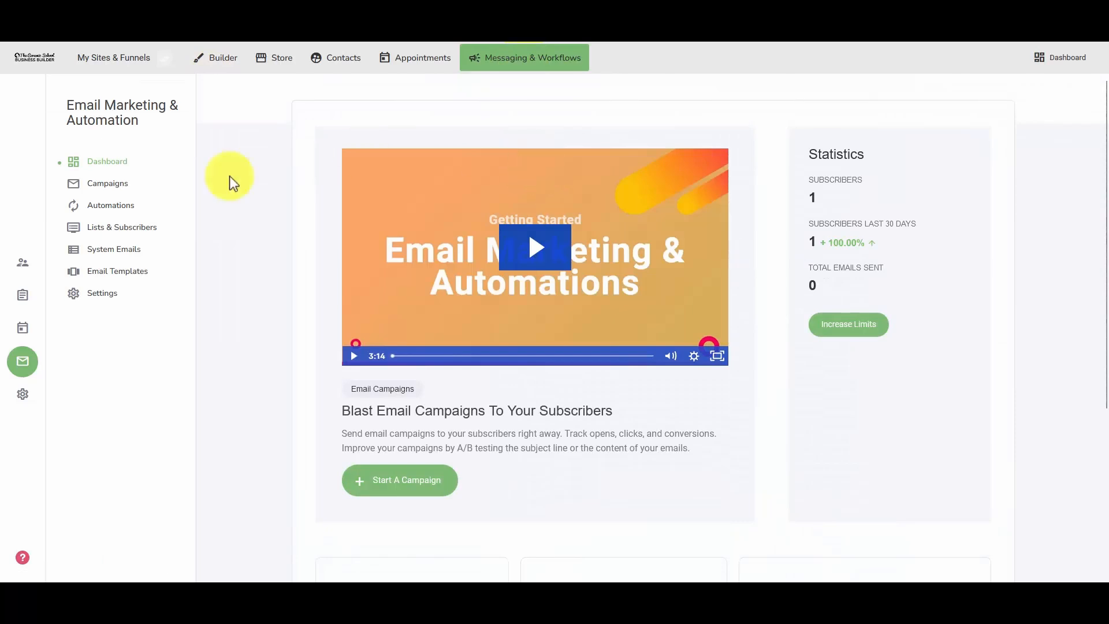
{"action": "left_click", "coordinate": [123, 183]}
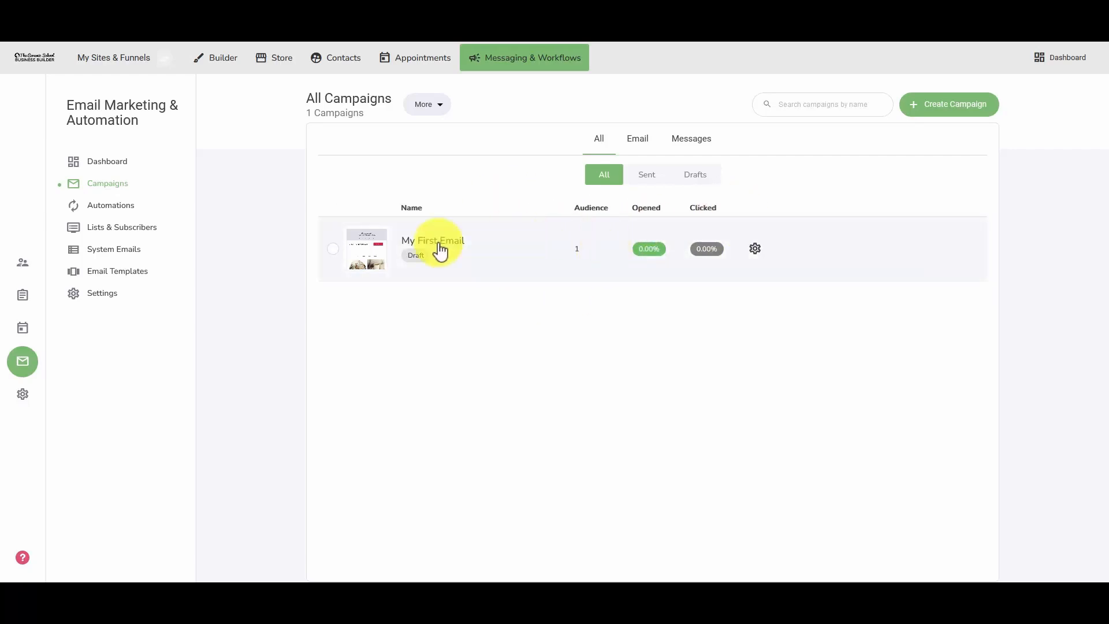
{"action": "left_click", "coordinate": [124, 208]}
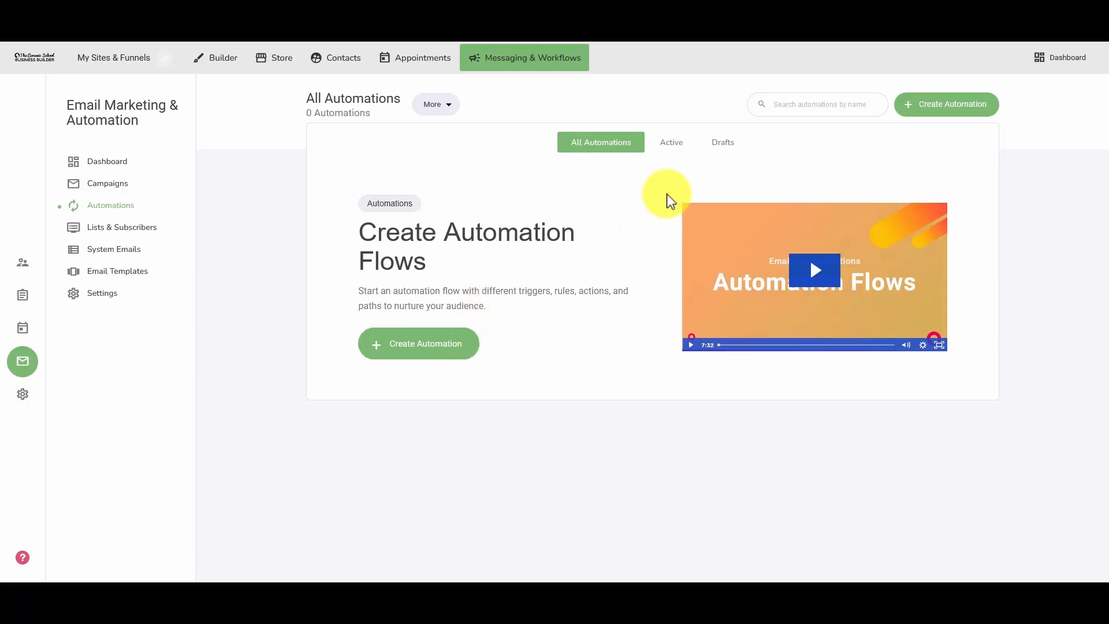
{"action": "left_click", "coordinate": [672, 148]}
{"action": "left_click", "coordinate": [718, 149]}
{"action": "left_click", "coordinate": [611, 144]}
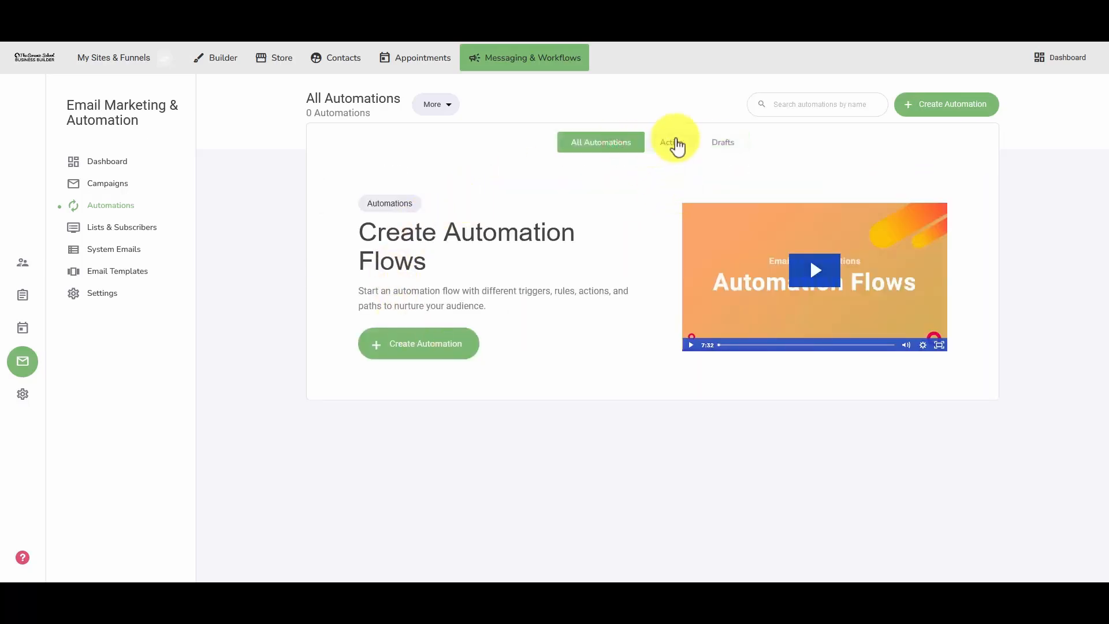
Step: Create an automation from the Abandoned Cart Automation template and name it Abandond Cart
{"action": "left_click", "coordinate": [426, 341]}
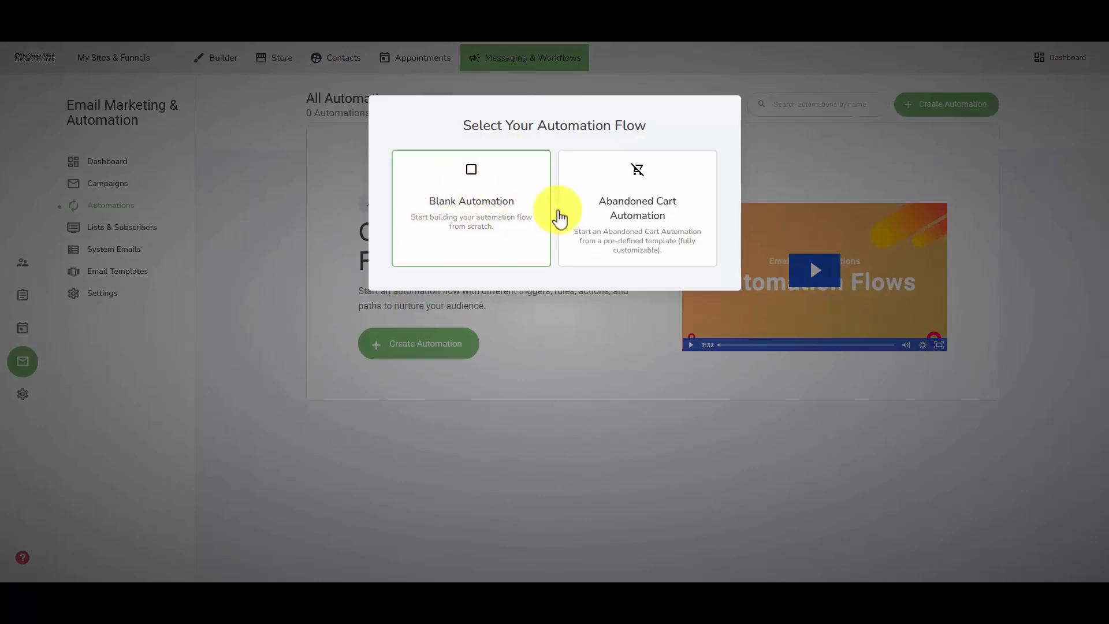
{"action": "left_click", "coordinate": [649, 198]}
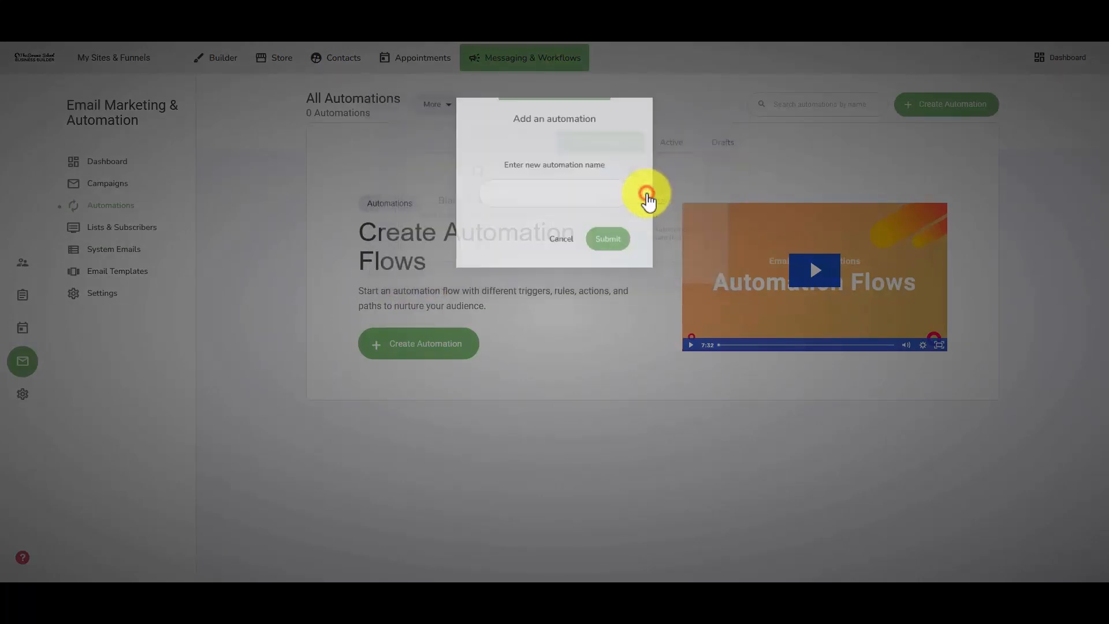
{"action": "type", "text": "Aban"}
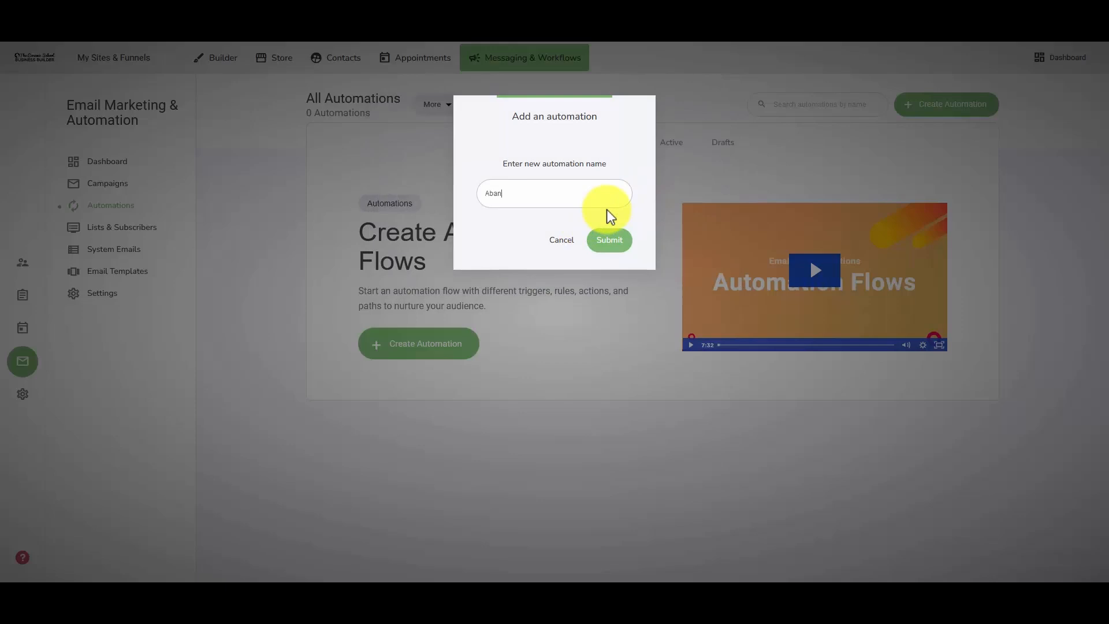
{"action": "type", "text": "dond Cart"}
{"action": "left_click", "coordinate": [609, 242]}
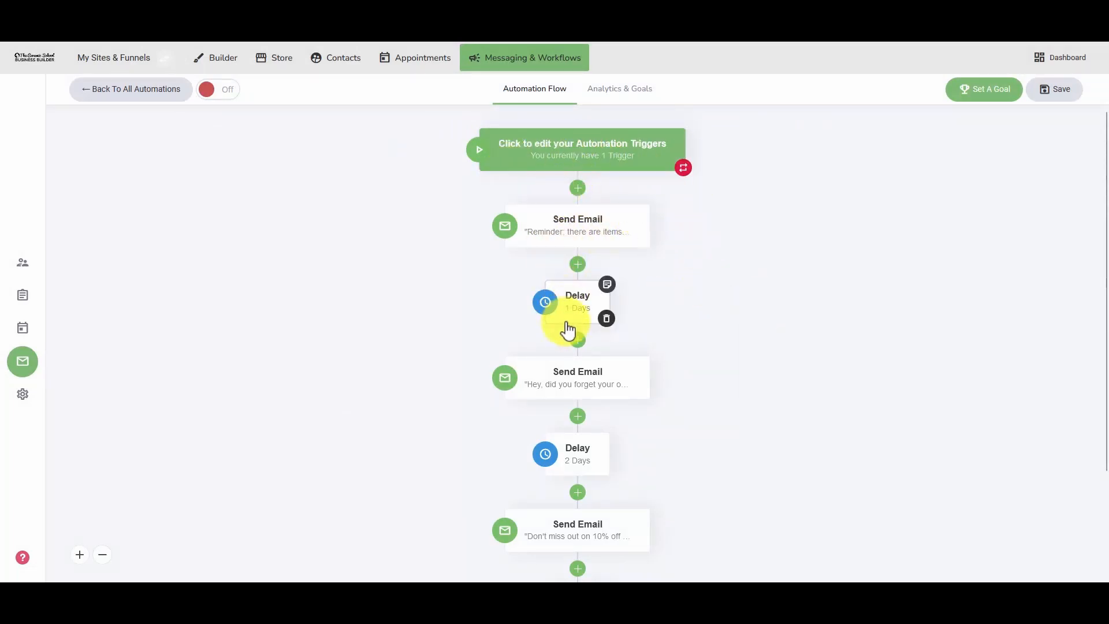
Step: Examine the abandoned cart flow from its trigger through the reminder emails and delays to the flow end
{"action": "scroll", "coordinate": [572, 358], "scroll_direction": "down", "scroll_amount": 3}
{"action": "scroll", "coordinate": [572, 369], "scroll_direction": "up", "scroll_amount": 3}
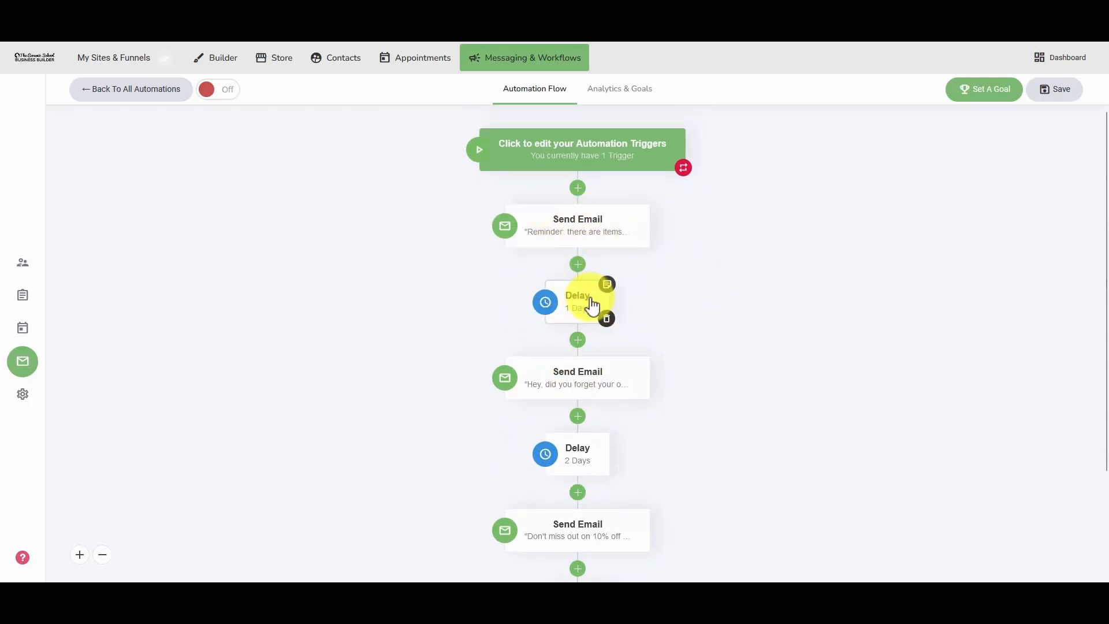
{"action": "scroll", "coordinate": [580, 383], "scroll_direction": "down", "scroll_amount": 3}
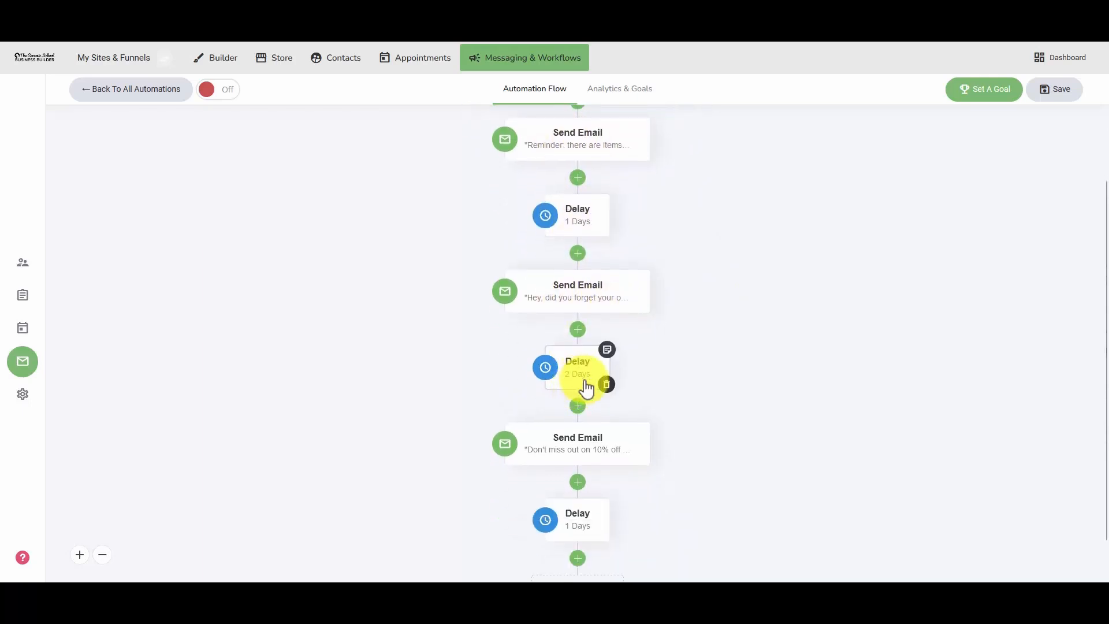
{"action": "scroll", "coordinate": [586, 388], "scroll_direction": "down", "scroll_amount": 1}
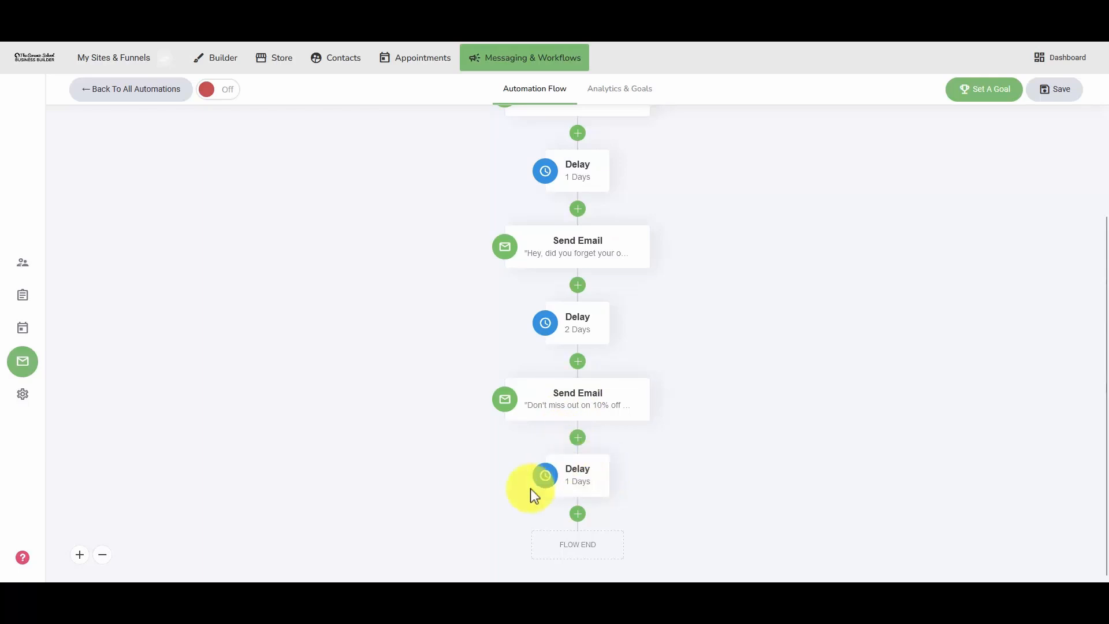
{"action": "scroll", "coordinate": [577, 478], "scroll_direction": "up", "scroll_amount": 3}
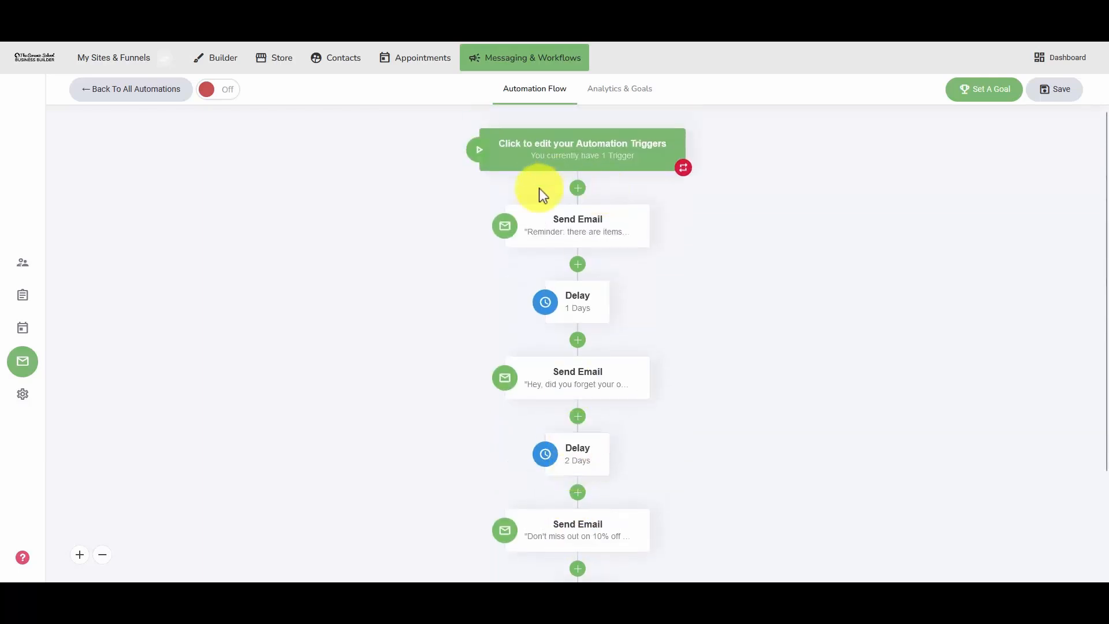
Step: Open the automation's triggers and examine the trigger types available for adding a new one
{"action": "left_click", "coordinate": [569, 161]}
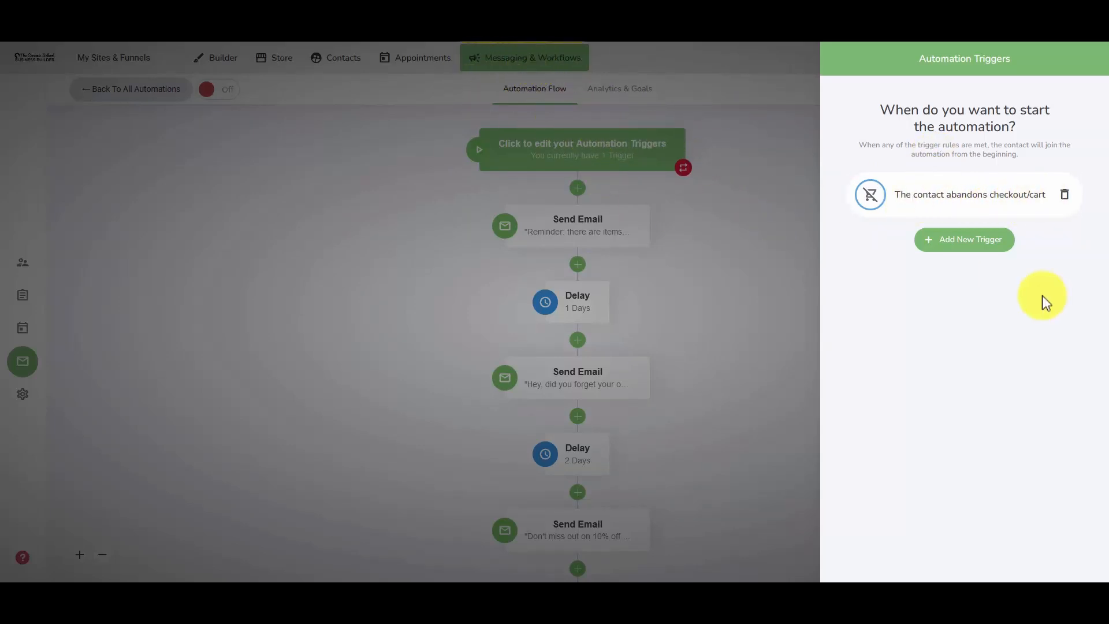
{"action": "left_click", "coordinate": [979, 243]}
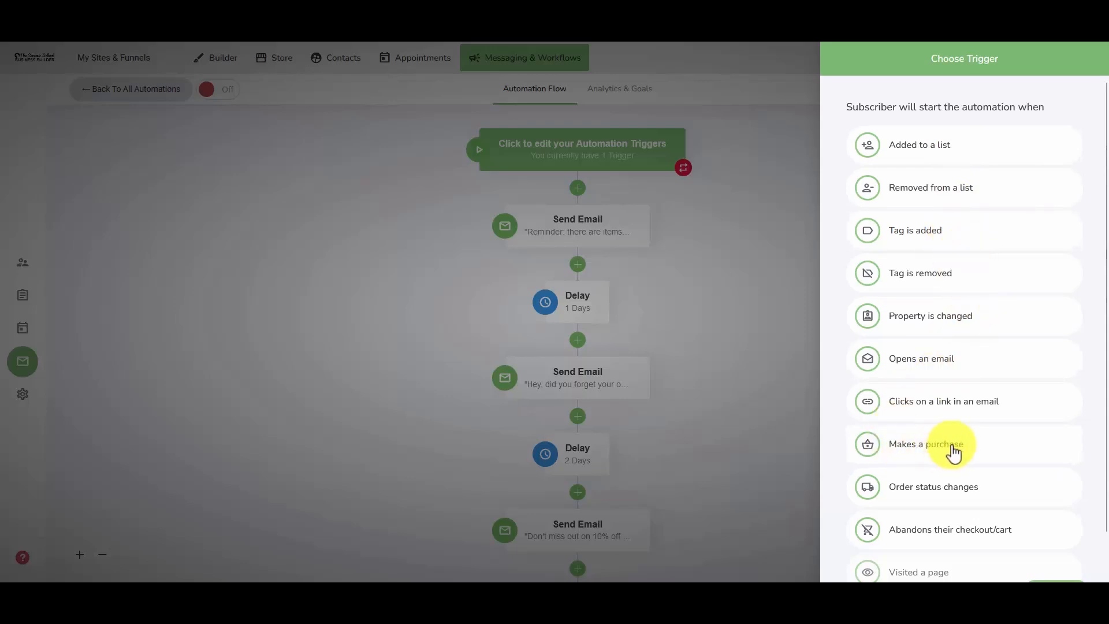
{"action": "scroll", "coordinate": [955, 454], "scroll_direction": "down", "scroll_amount": 1}
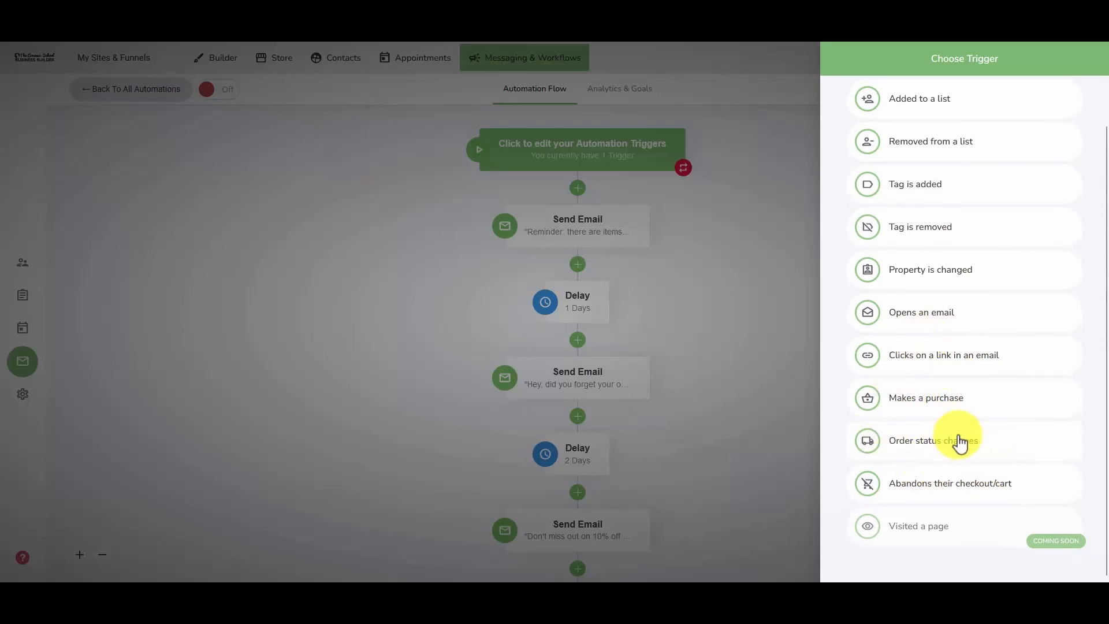
{"action": "scroll", "coordinate": [965, 442], "scroll_direction": "up", "scroll_amount": 1}
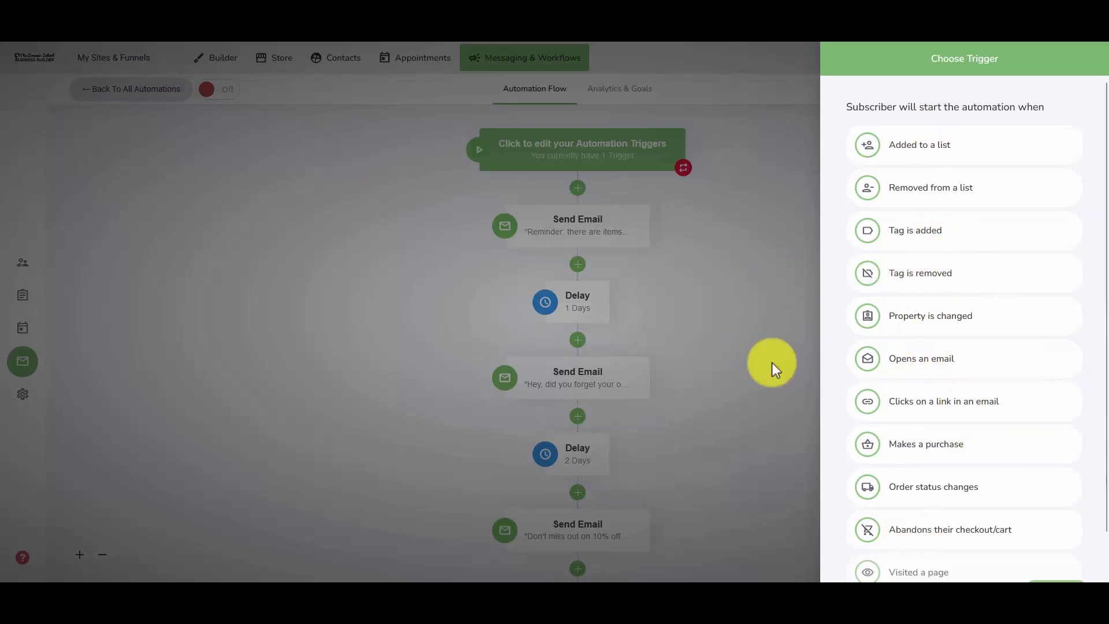
Step: Close the trigger choices and examine the sending, contact and other step types available directly after the automation trigger
{"action": "left_click", "coordinate": [747, 277]}
{"action": "left_click", "coordinate": [701, 213]}
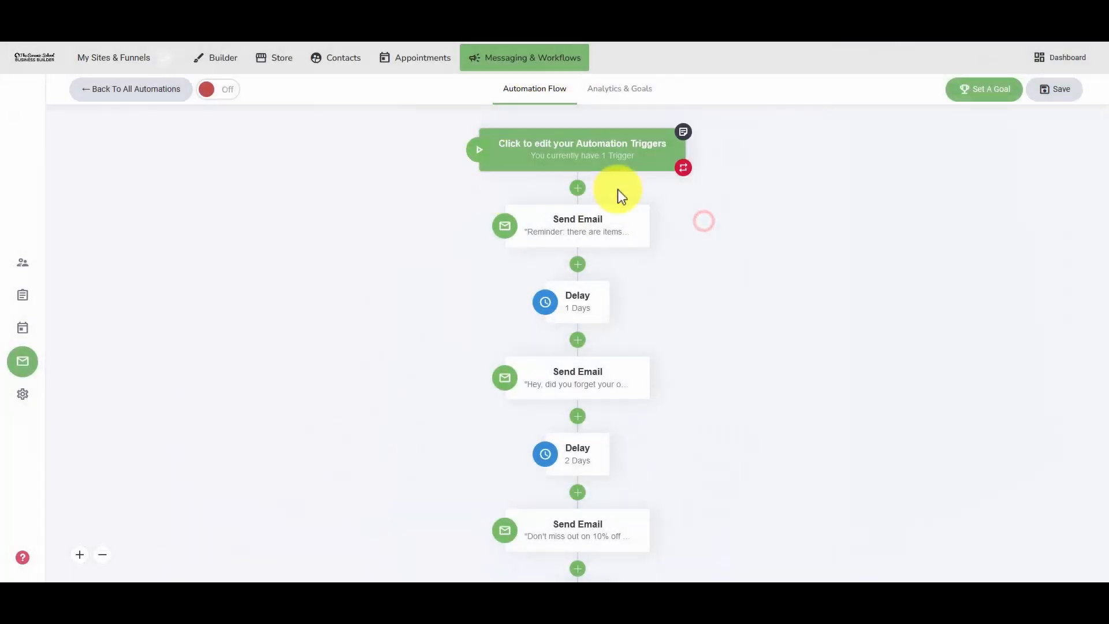
{"action": "left_click", "coordinate": [577, 189]}
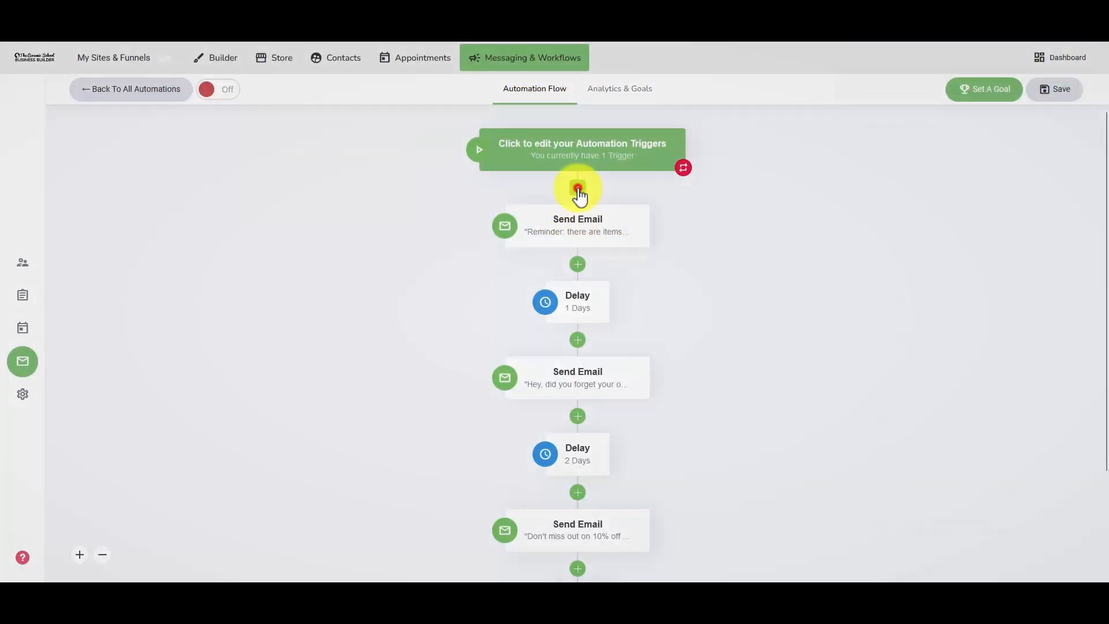
{"action": "left_click", "coordinate": [552, 192]}
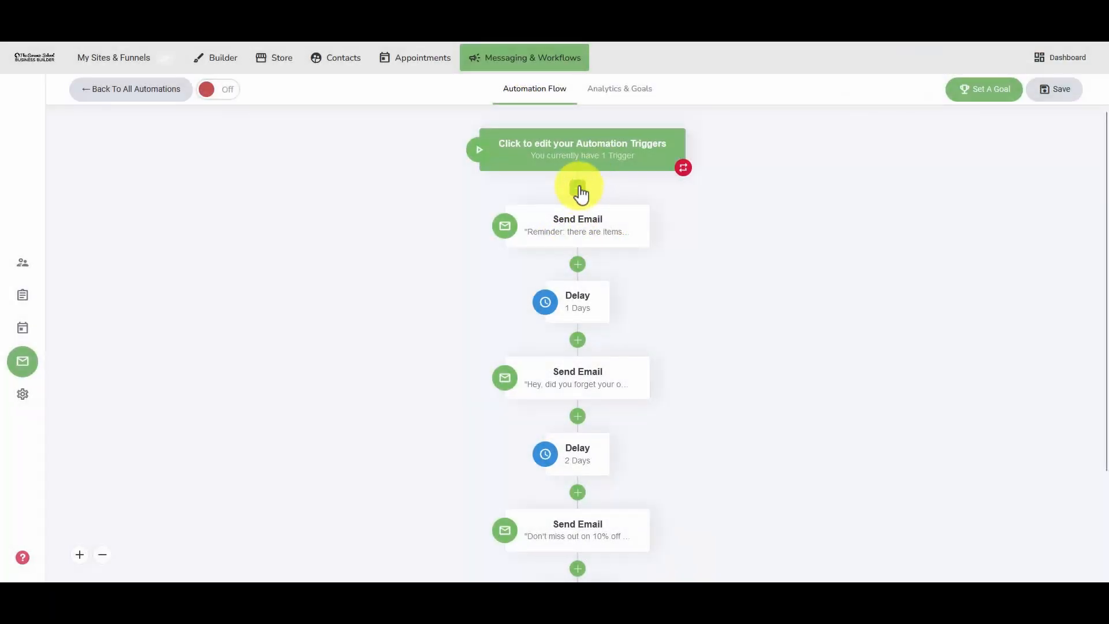
{"action": "left_click", "coordinate": [578, 189]}
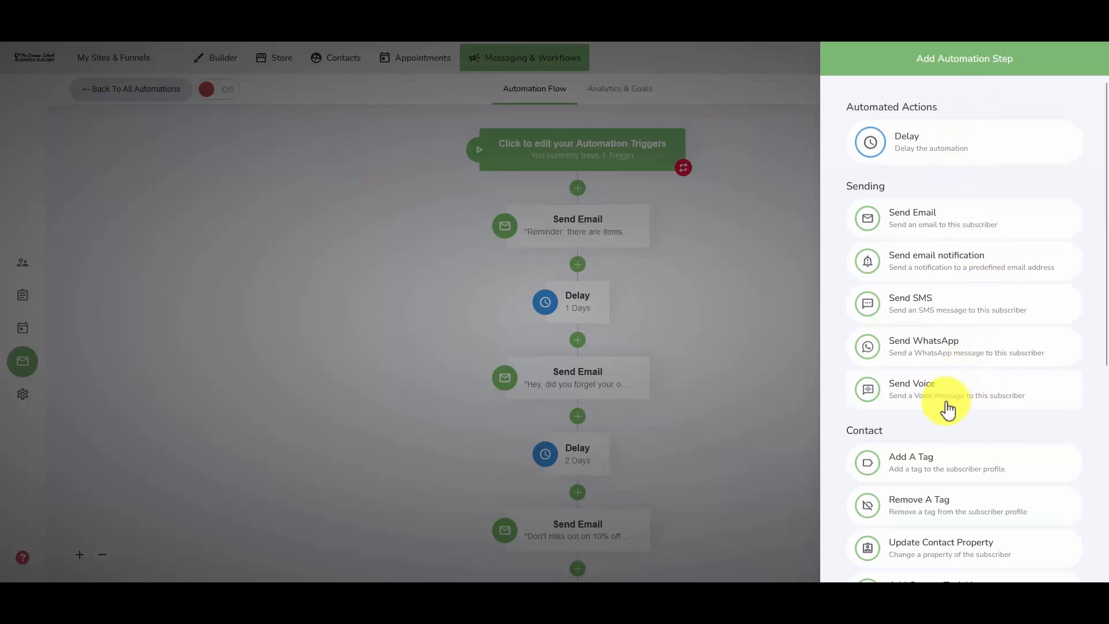
{"action": "scroll", "coordinate": [947, 409], "scroll_direction": "down", "scroll_amount": 4}
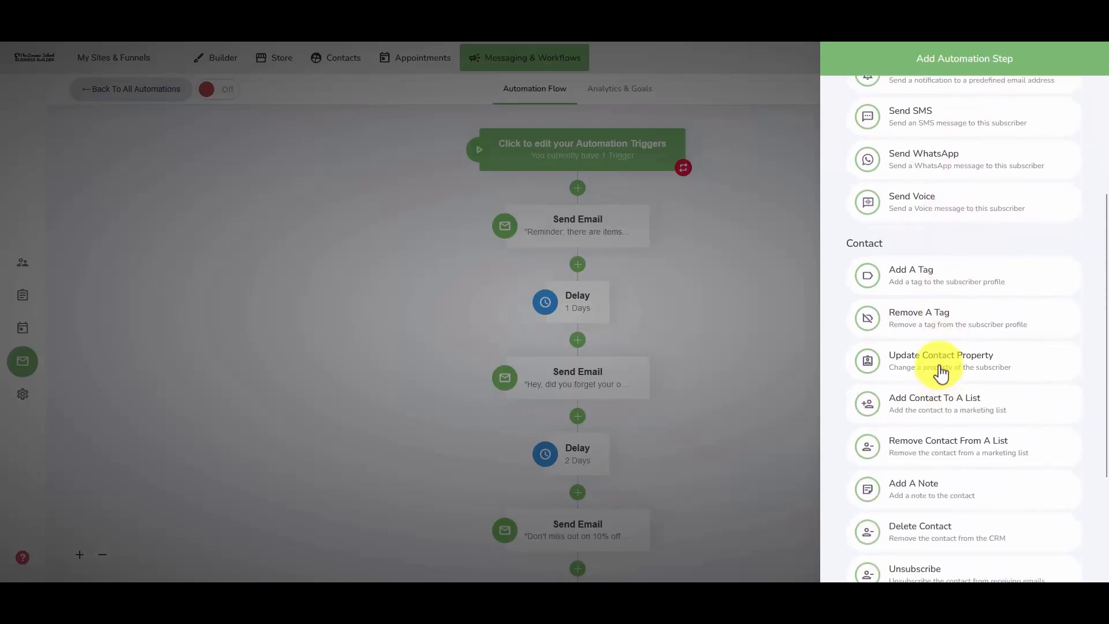
{"action": "scroll", "coordinate": [962, 280], "scroll_direction": "down", "scroll_amount": 1}
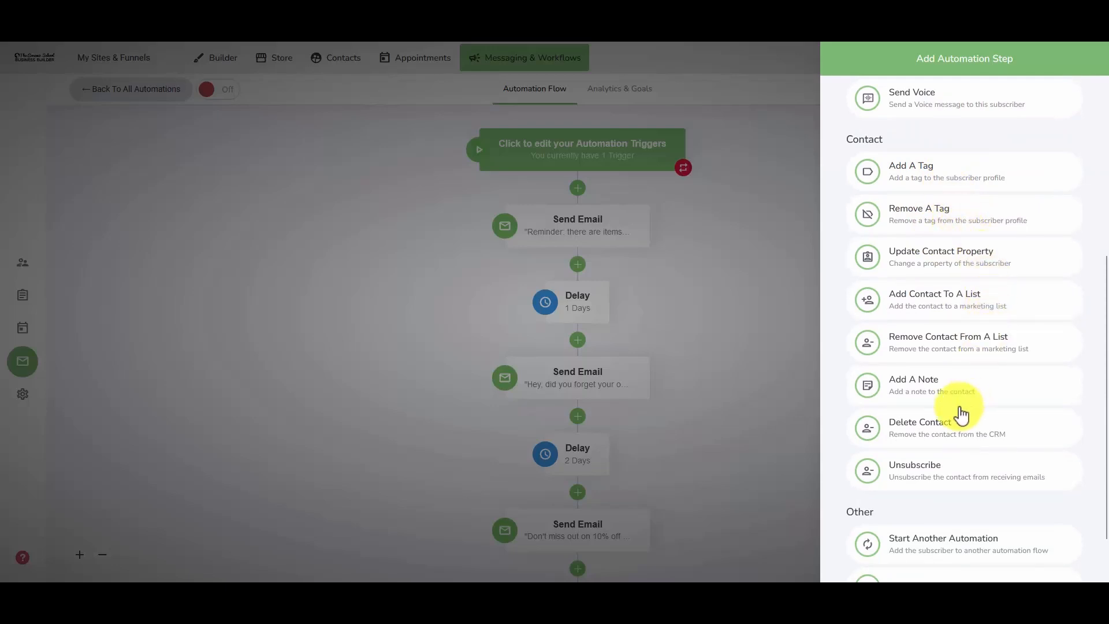
{"action": "scroll", "coordinate": [1034, 345], "scroll_direction": "down", "scroll_amount": 1}
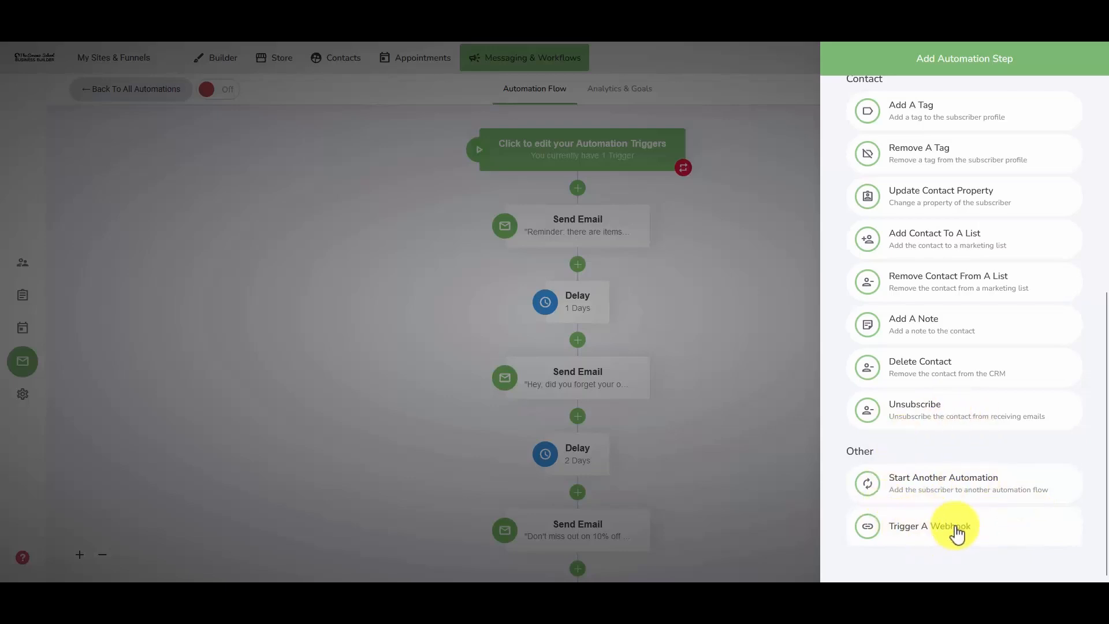
{"action": "left_click", "coordinate": [781, 339]}
Step: Open the "Don't miss out on 10% off your cart" email step, review its email design in the editor and save it
{"action": "scroll", "coordinate": [618, 346], "scroll_direction": "down", "scroll_amount": 3}
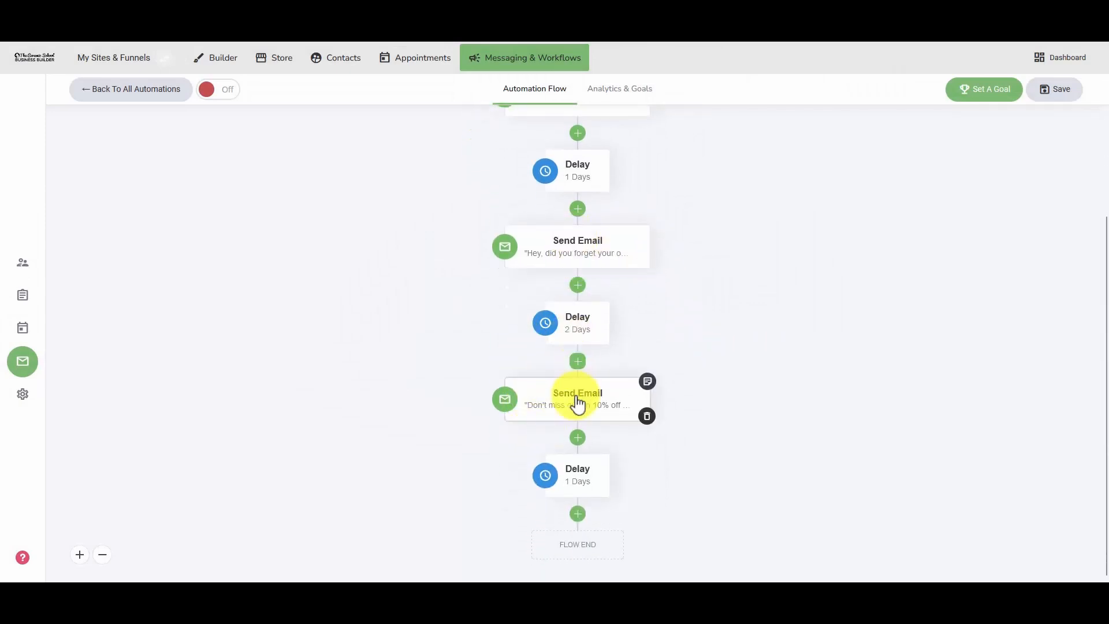
{"action": "left_click", "coordinate": [576, 398]}
{"action": "left_click", "coordinate": [665, 357]}
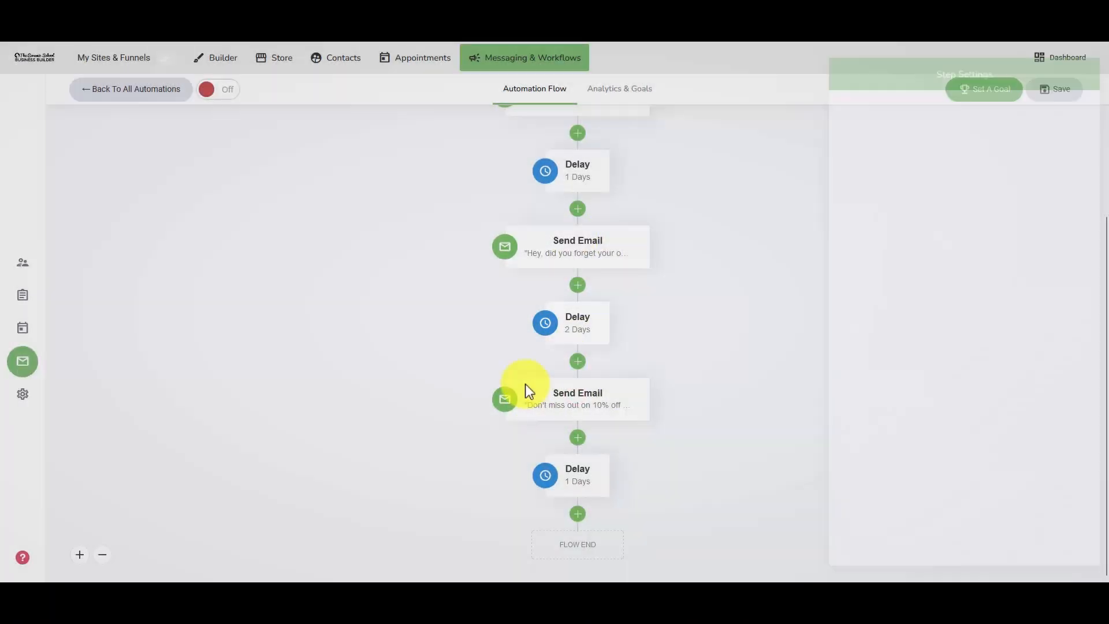
{"action": "left_click", "coordinate": [552, 385]}
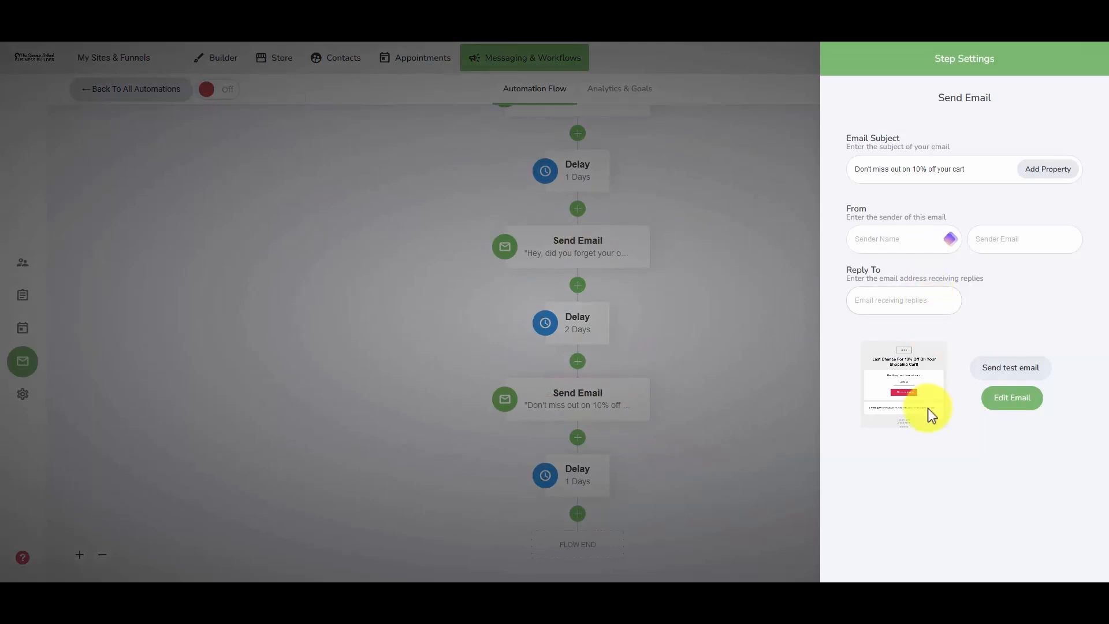
{"action": "left_click", "coordinate": [1007, 399]}
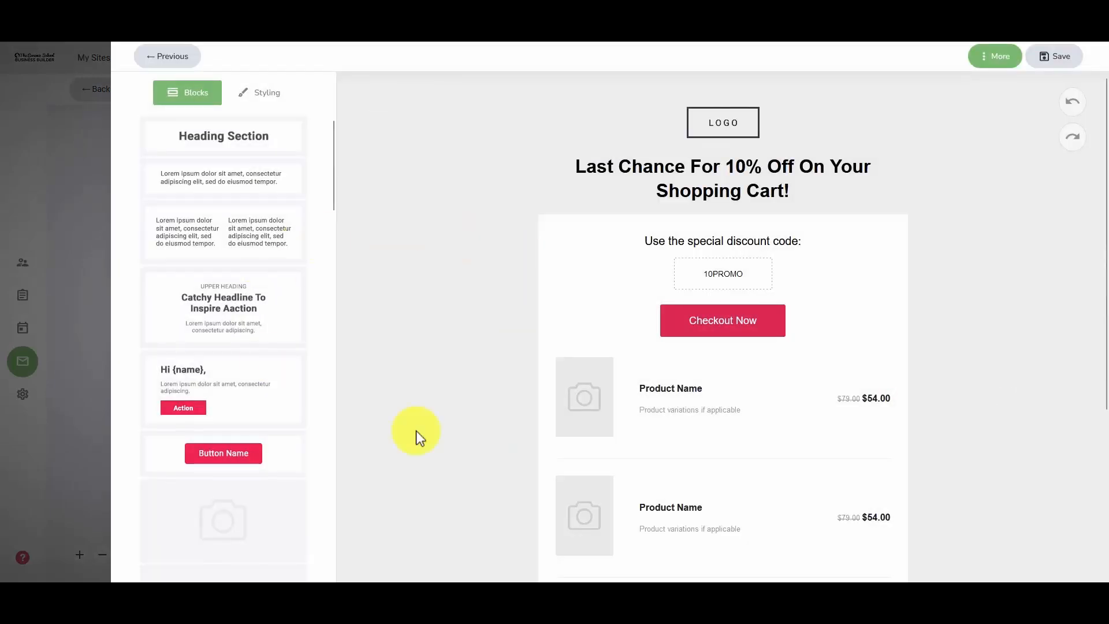
{"action": "scroll", "coordinate": [728, 368], "scroll_direction": "down", "scroll_amount": 4}
{"action": "scroll", "coordinate": [707, 358], "scroll_direction": "up", "scroll_amount": 3}
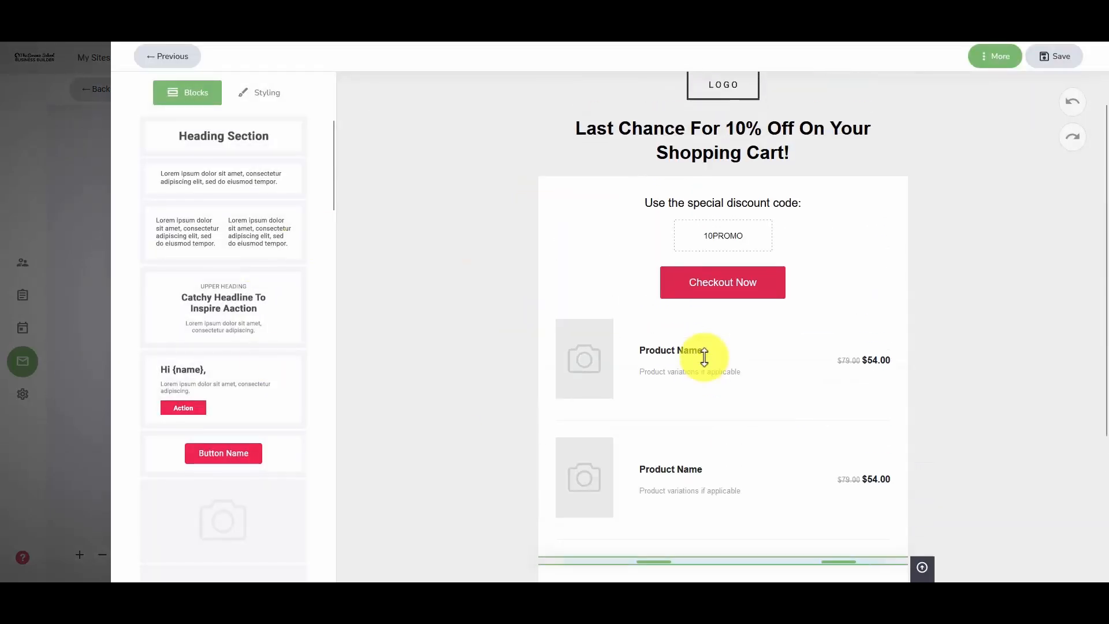
{"action": "left_click", "coordinate": [1042, 61]}
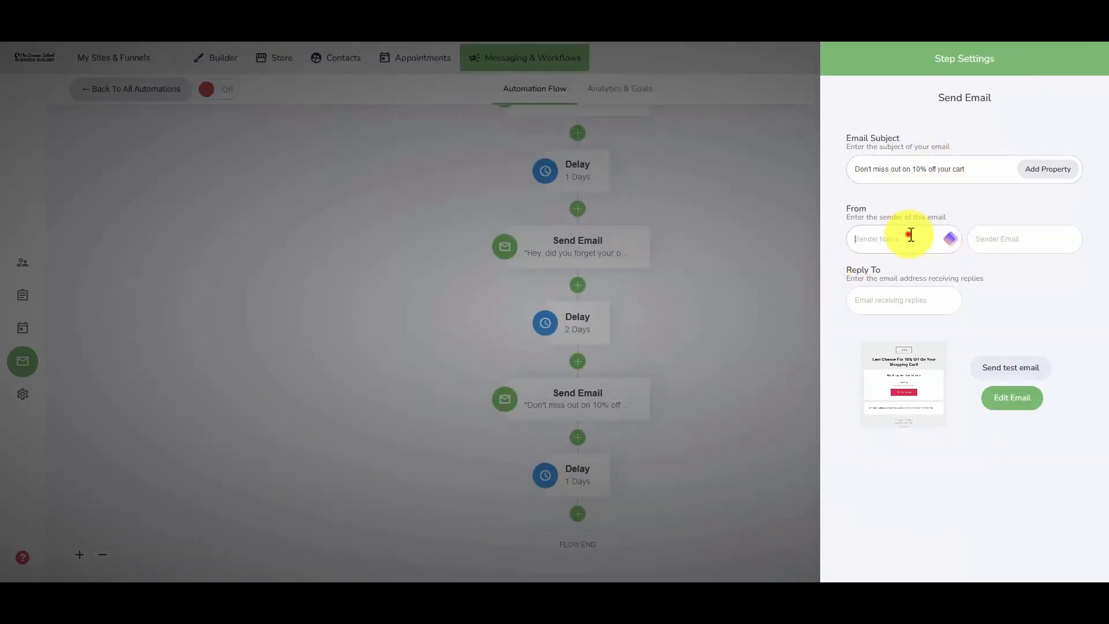
Step: Fill in the sender's email and the sender's name for the 10% off email step
{"action": "left_click", "coordinate": [1010, 238]}
{"action": "left_click", "coordinate": [1002, 301]}
{"action": "left_click", "coordinate": [792, 270]}
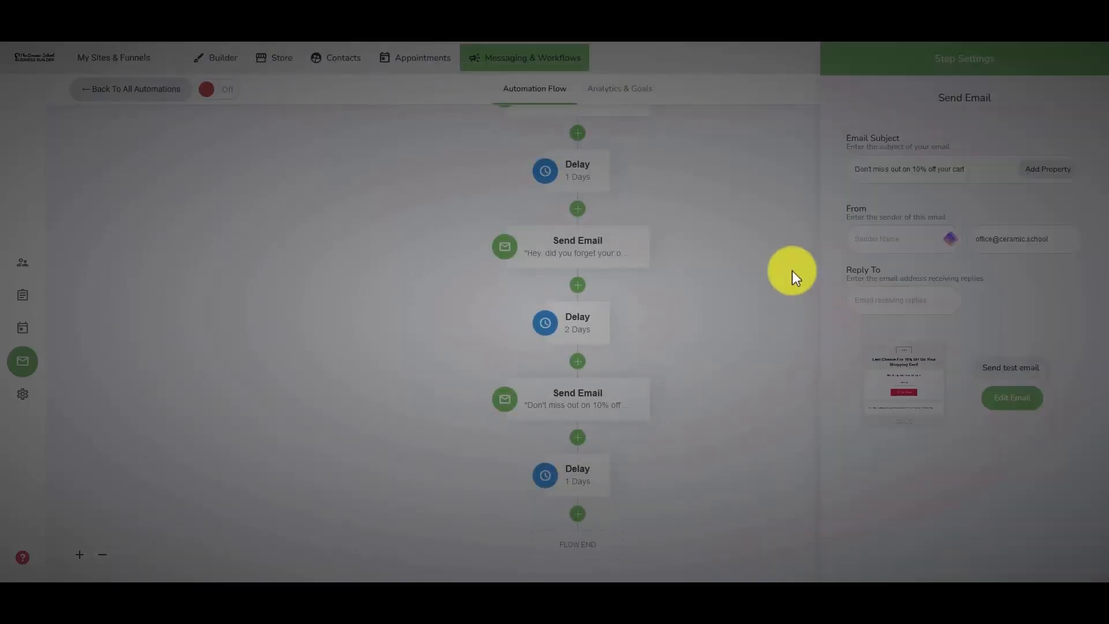
{"action": "left_click", "coordinate": [573, 324]}
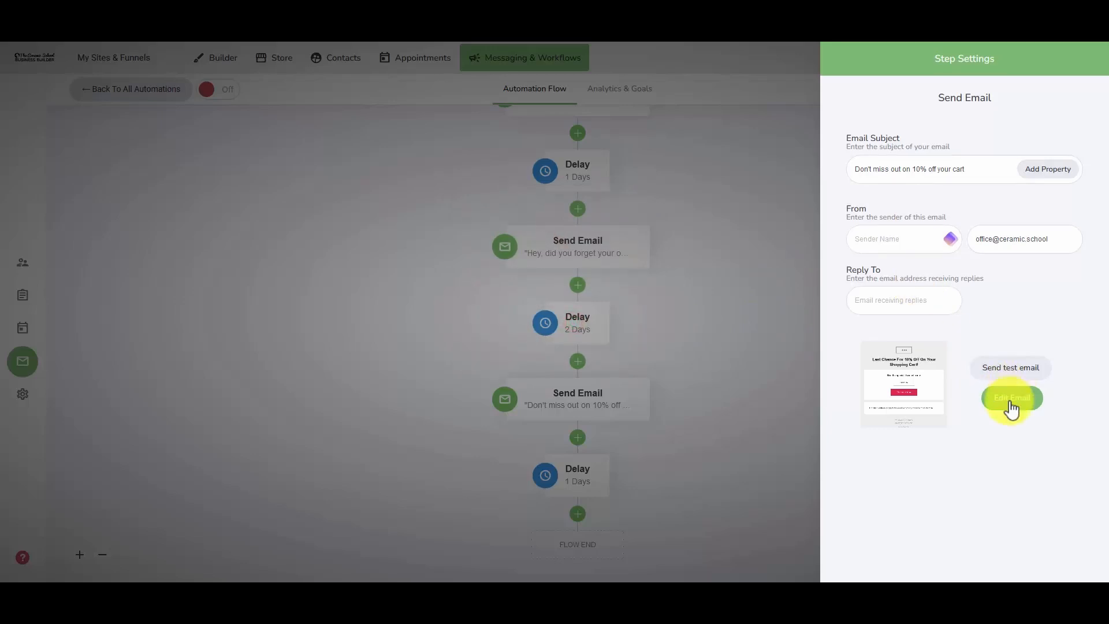
{"action": "left_click", "coordinate": [875, 231]}
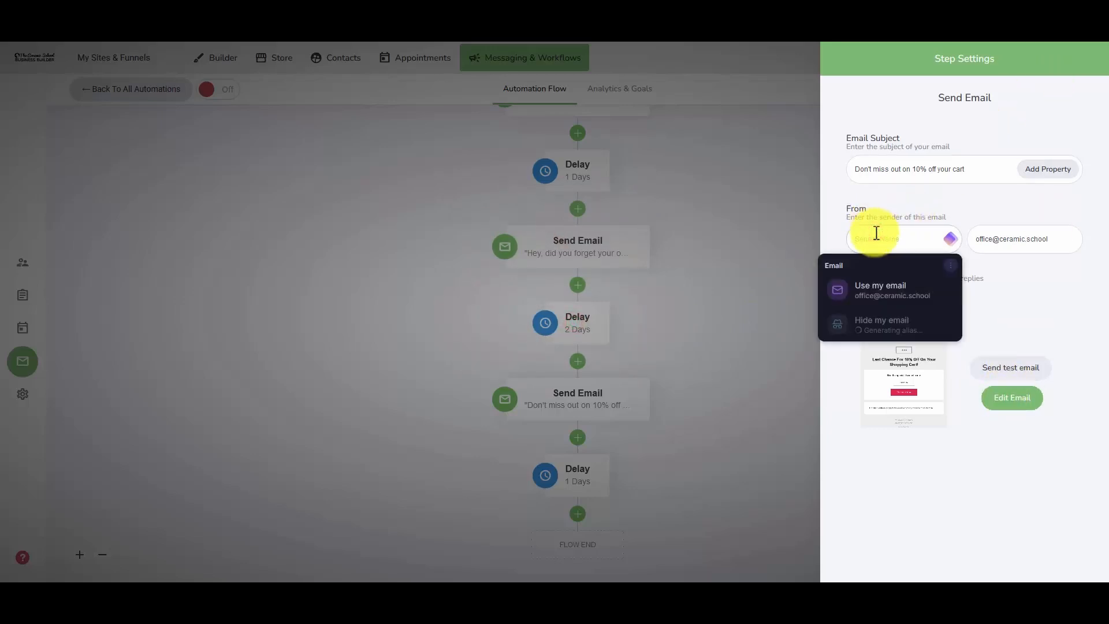
{"action": "type", "text": "Josh"}
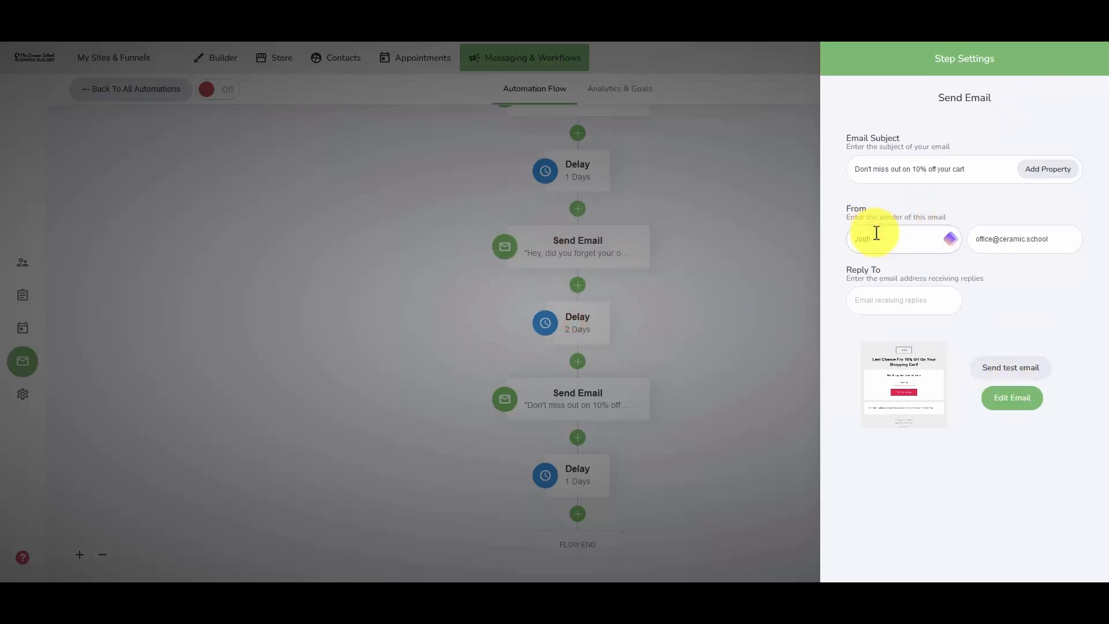
{"action": "left_click", "coordinate": [746, 317]}
Step: Review the automation's Analytics & Goals, including email flow, exit goal and per-email statistics, and return to the flow
{"action": "scroll", "coordinate": [727, 333], "scroll_direction": "up", "scroll_amount": 2}
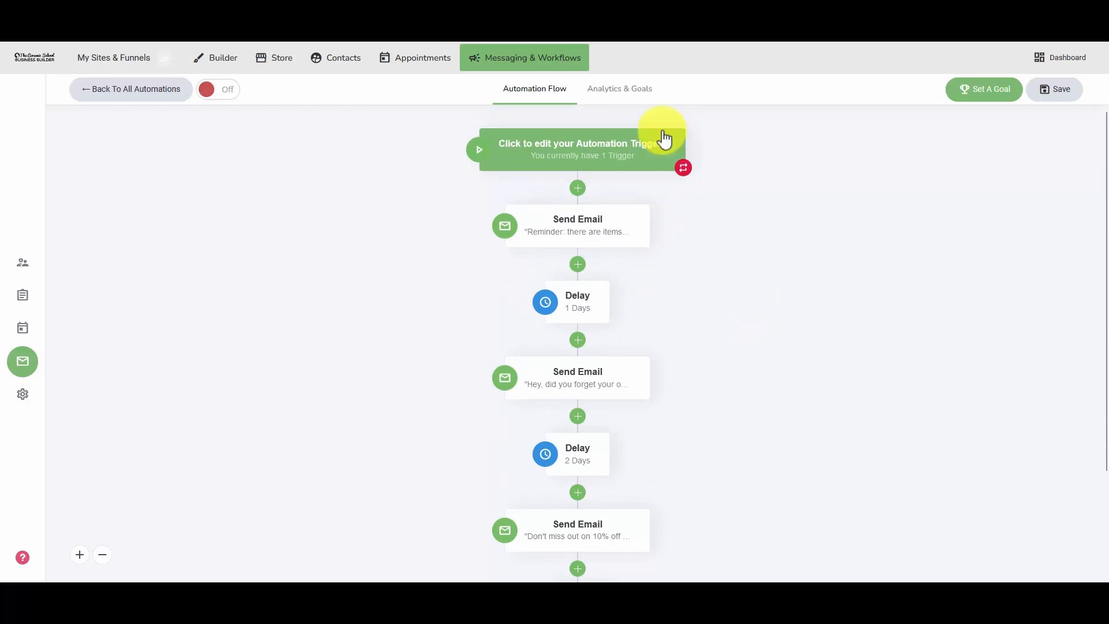
{"action": "left_click", "coordinate": [643, 94]}
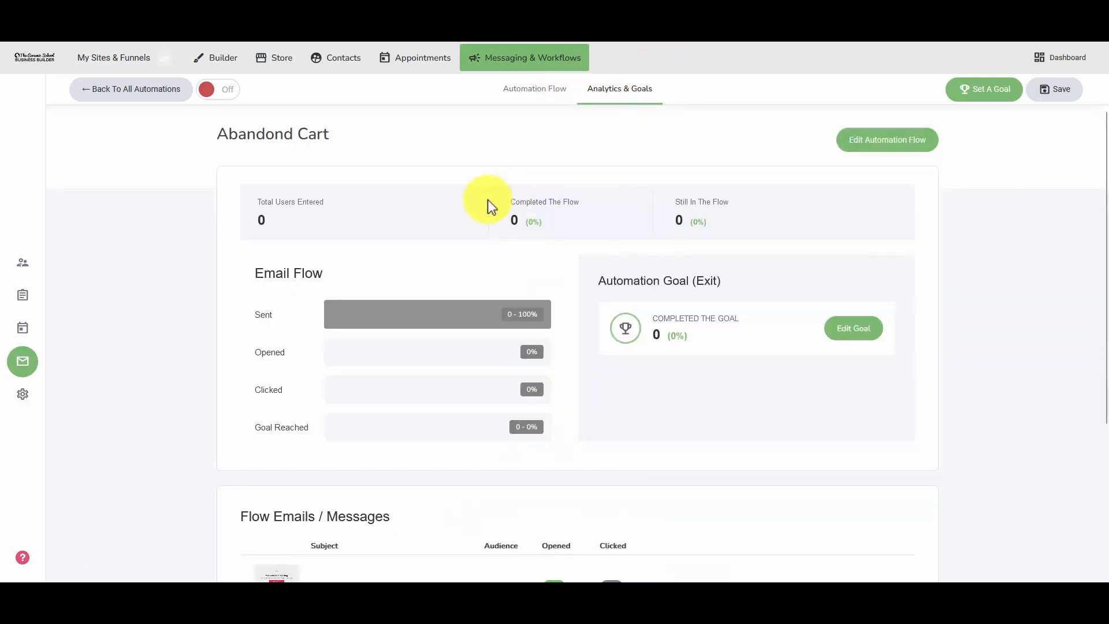
{"action": "scroll", "coordinate": [451, 208], "scroll_direction": "down", "scroll_amount": 1}
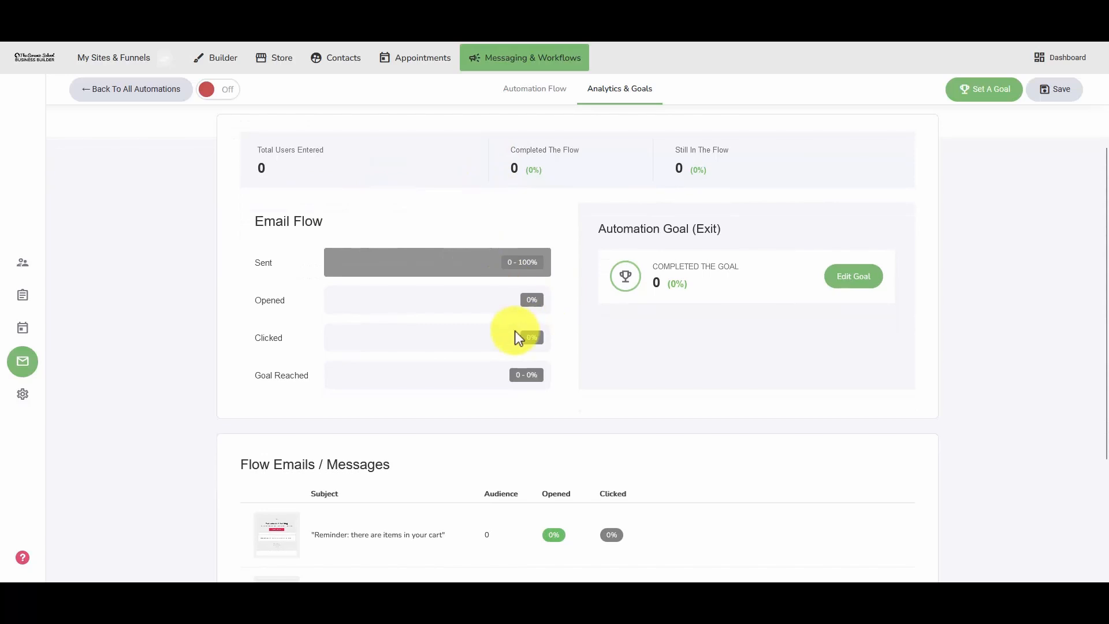
{"action": "scroll", "coordinate": [349, 483], "scroll_direction": "down", "scroll_amount": 3}
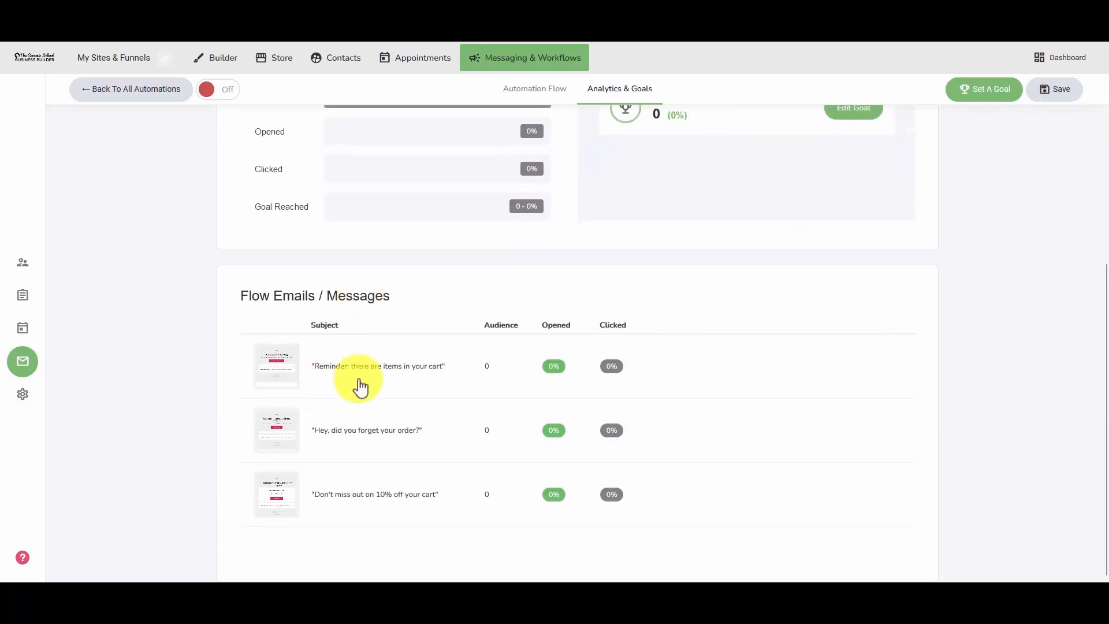
{"action": "scroll", "coordinate": [564, 495], "scroll_direction": "up", "scroll_amount": 2}
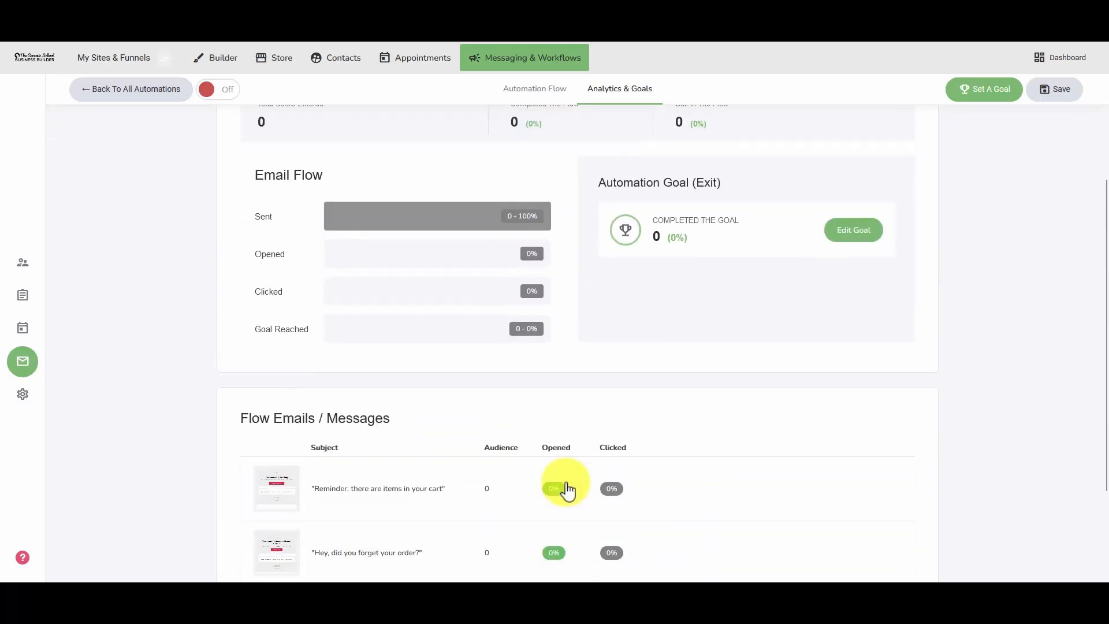
{"action": "scroll", "coordinate": [566, 490], "scroll_direction": "up", "scroll_amount": 2}
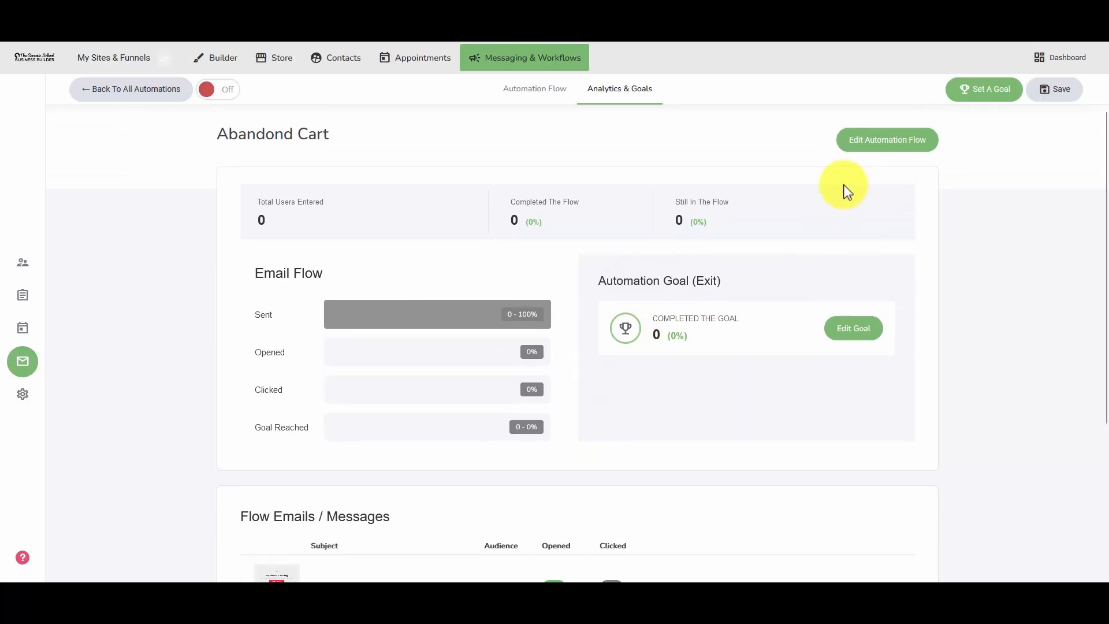
{"action": "left_click", "coordinate": [554, 101]}
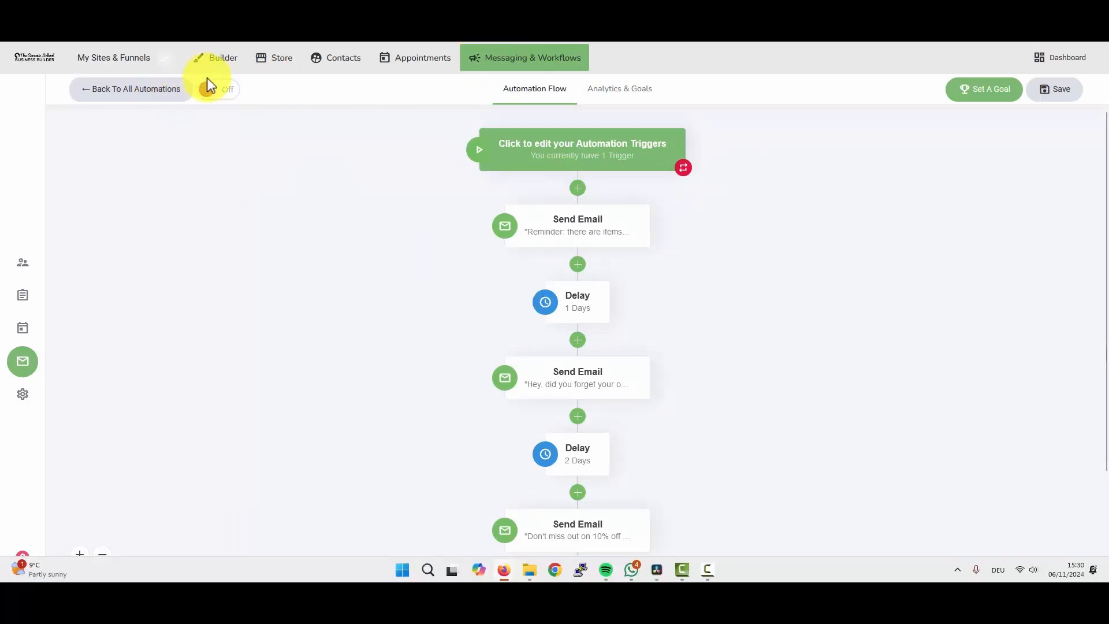
Step: Try to switch the Abandond Cart automation on, and switch it back off
{"action": "left_click", "coordinate": [215, 90]}
{"action": "left_click", "coordinate": [590, 304]}
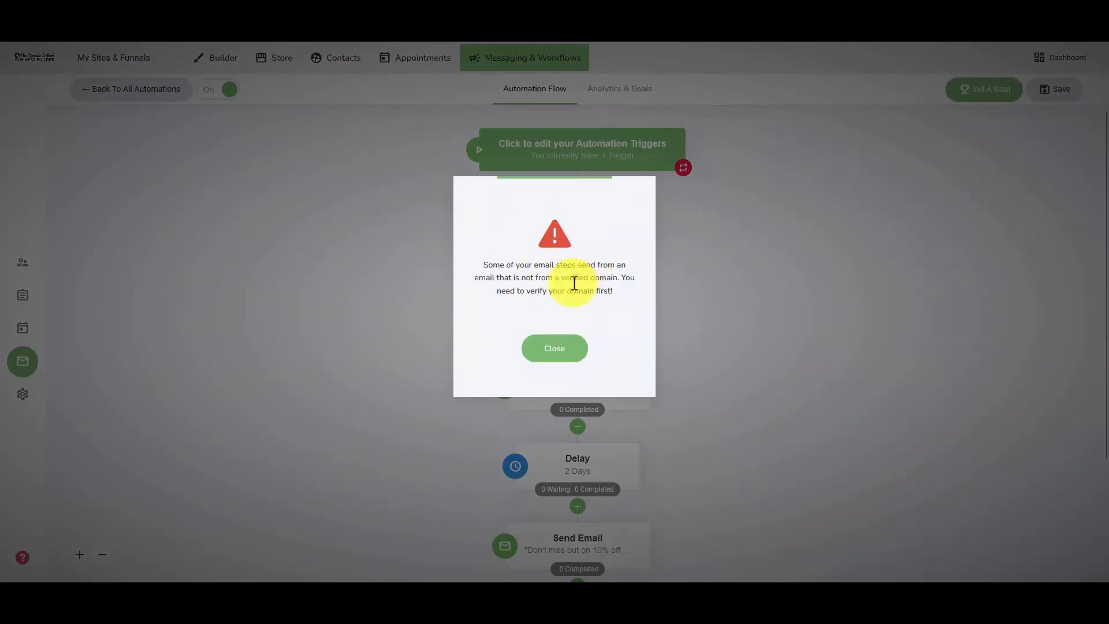
{"action": "left_click", "coordinate": [571, 357]}
{"action": "left_click", "coordinate": [219, 89]}
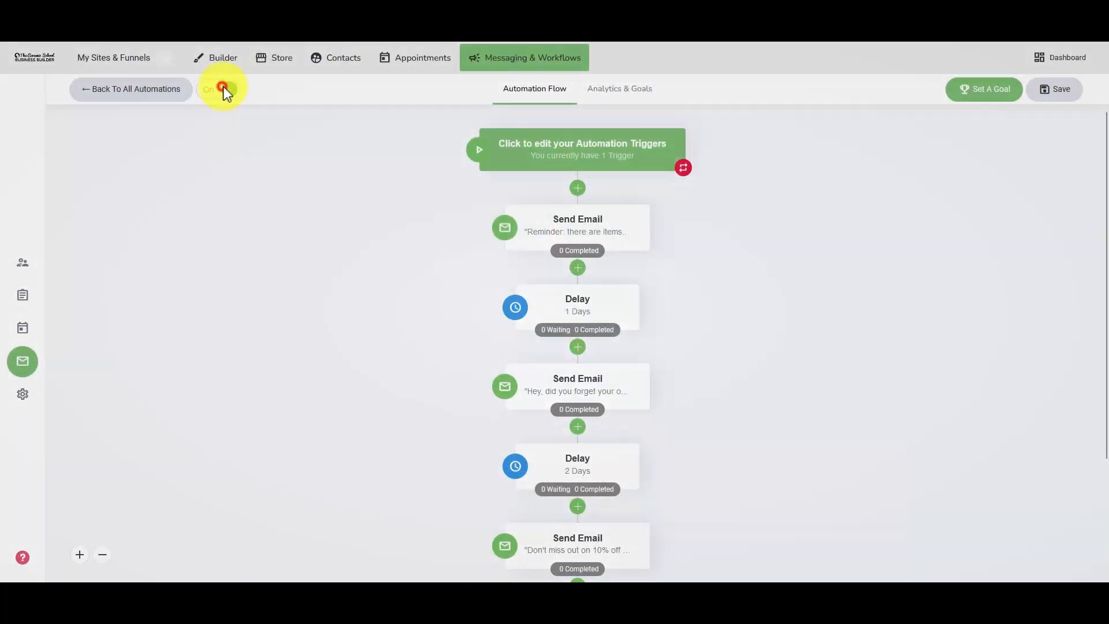
{"action": "left_click", "coordinate": [586, 296]}
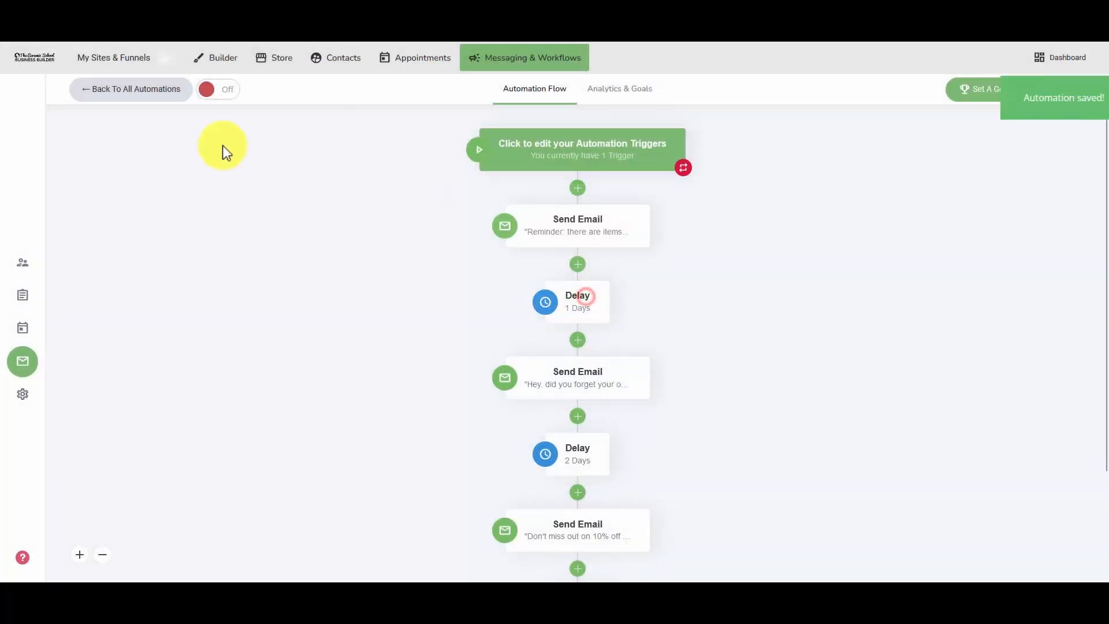
Step: Leave the automation flow and view the overviews of campaigns, automations, and lists and subscribers
{"action": "left_click", "coordinate": [134, 88]}
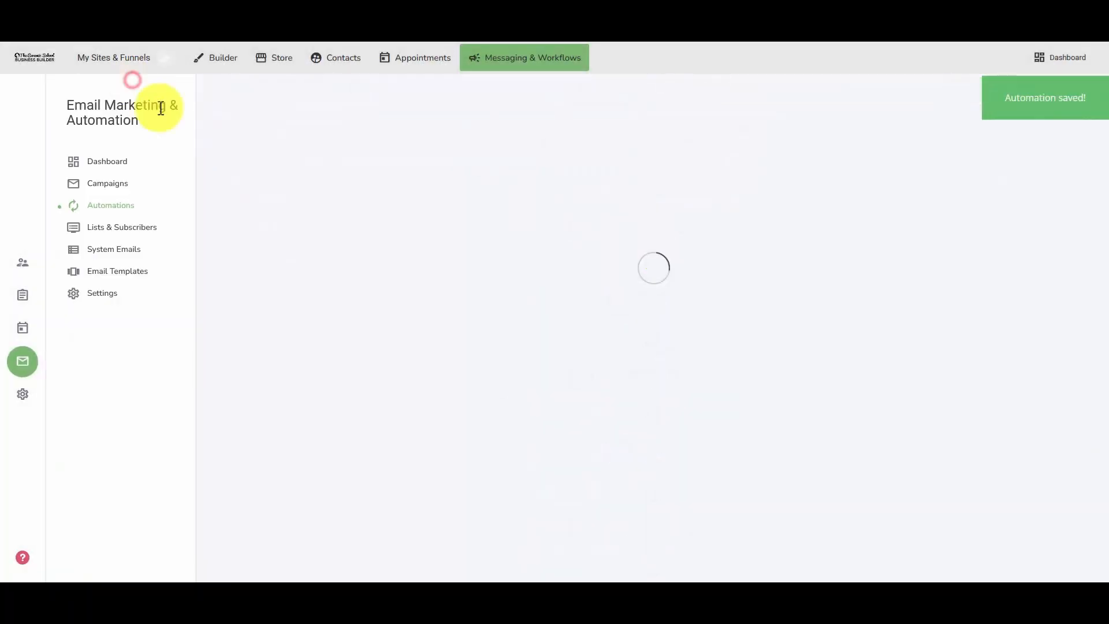
{"action": "left_click", "coordinate": [108, 186]}
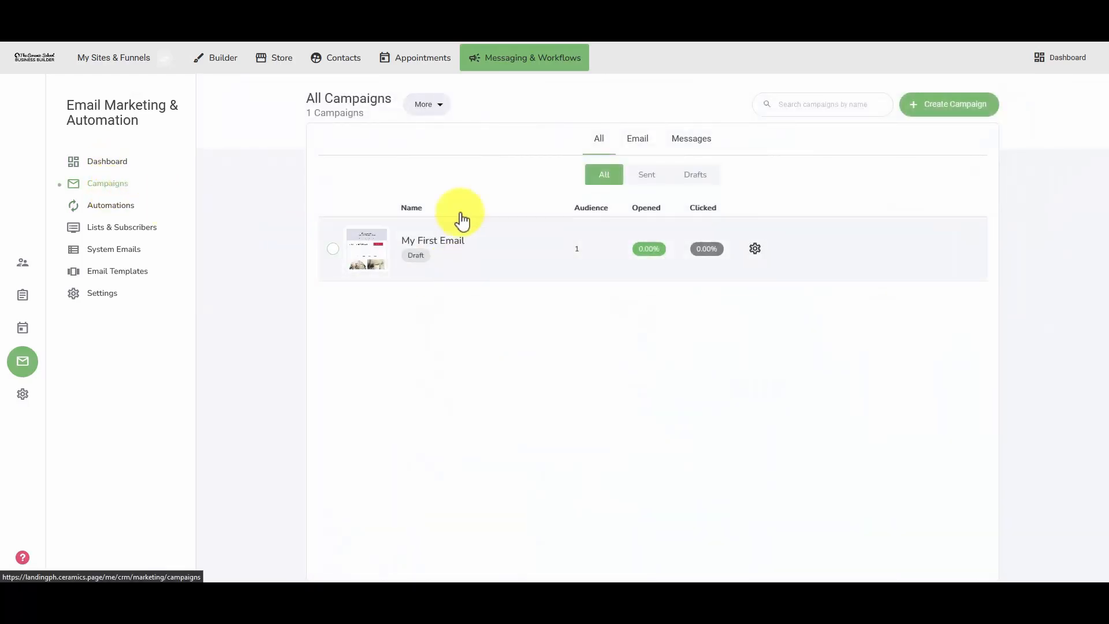
{"action": "left_click", "coordinate": [130, 204]}
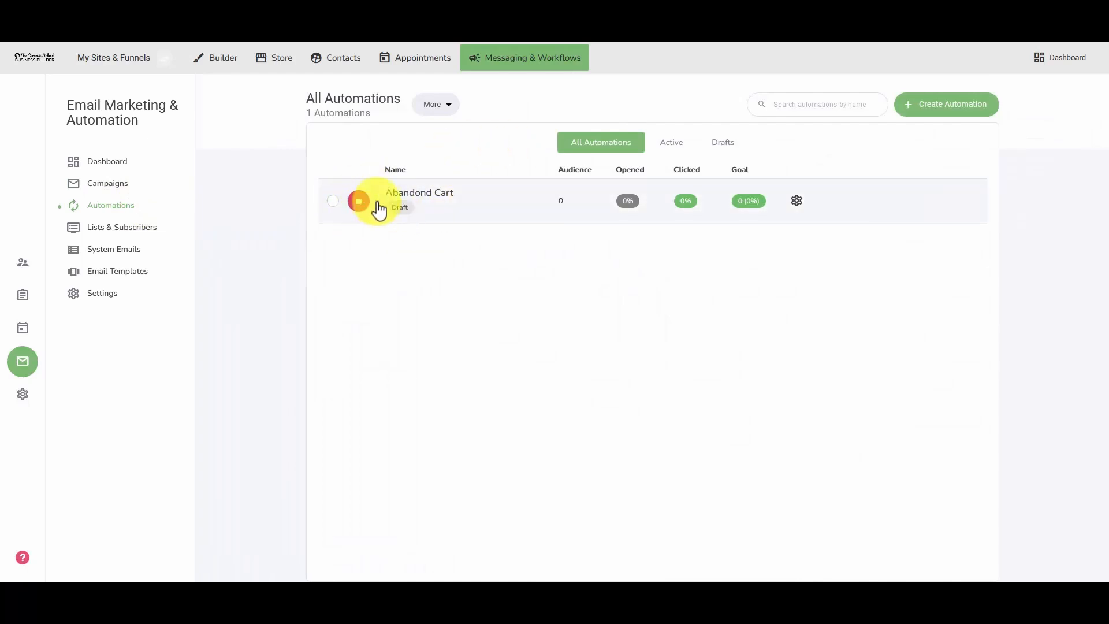
{"action": "left_click", "coordinate": [112, 228]}
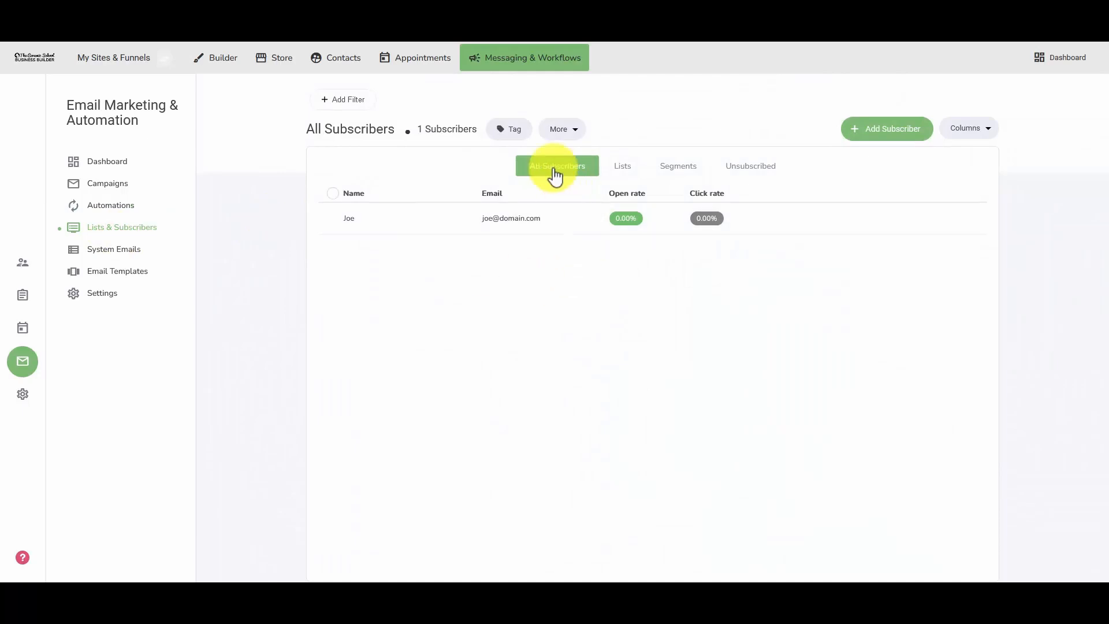
Step: Open the subscriber's contact record and review its activity history, filtering by Emails, Appointments and Other
{"action": "left_click", "coordinate": [406, 222]}
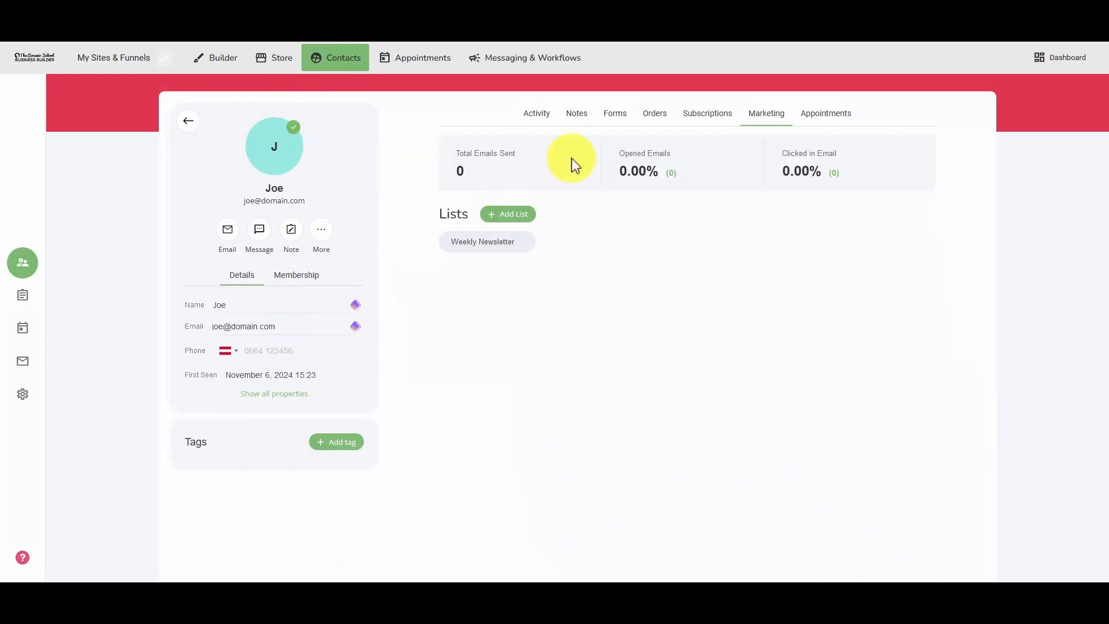
{"action": "left_click", "coordinate": [543, 113]}
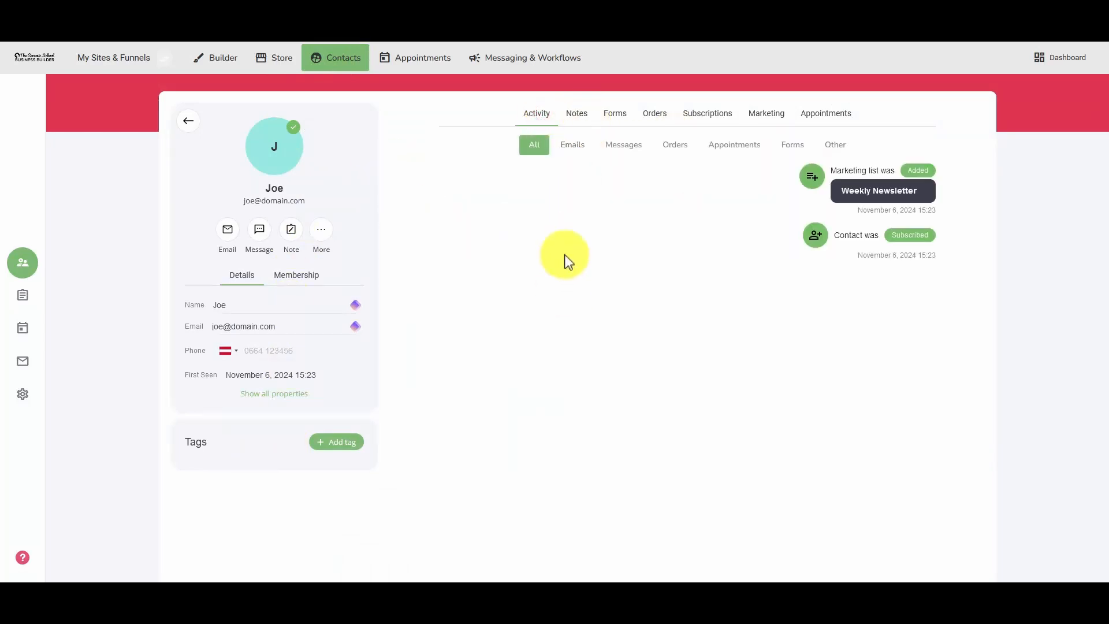
{"action": "left_click", "coordinate": [582, 144]}
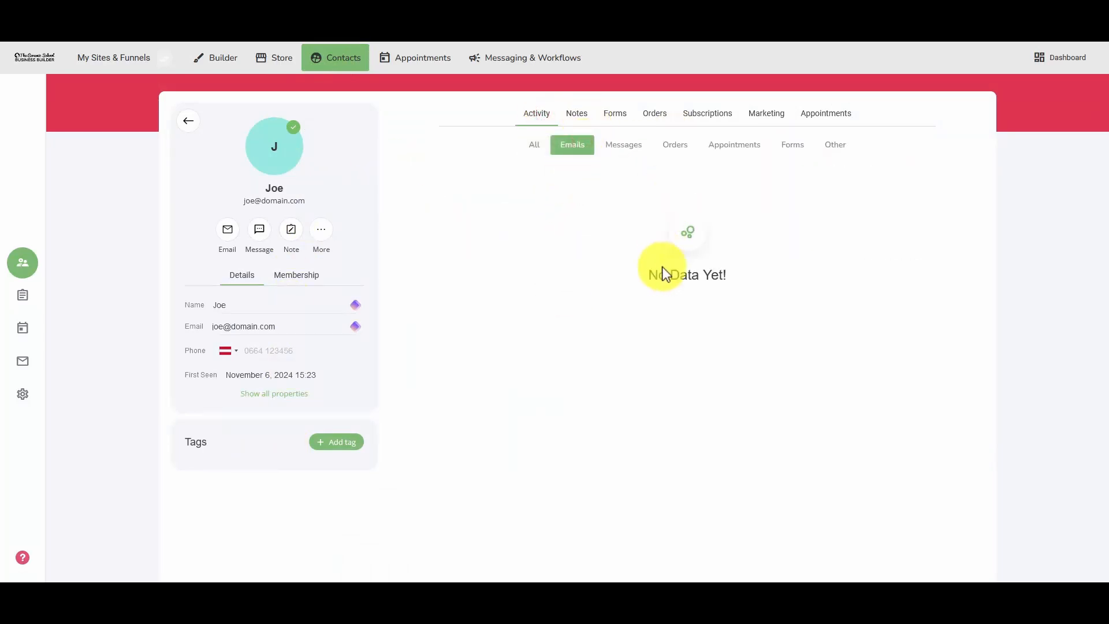
{"action": "left_click", "coordinate": [716, 144]}
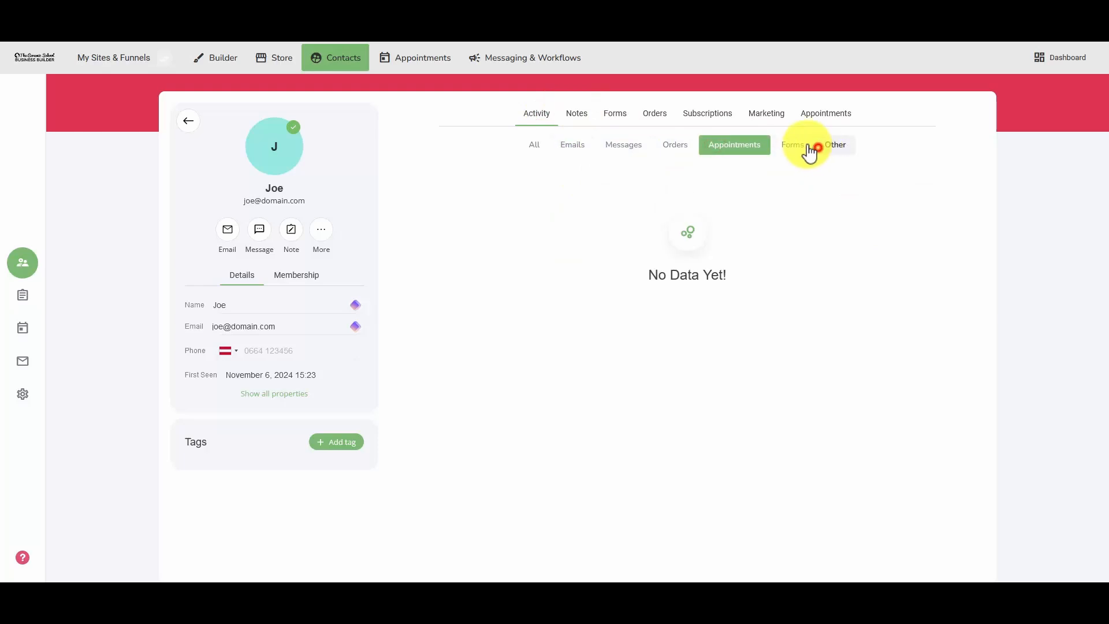
{"action": "left_click", "coordinate": [820, 145]}
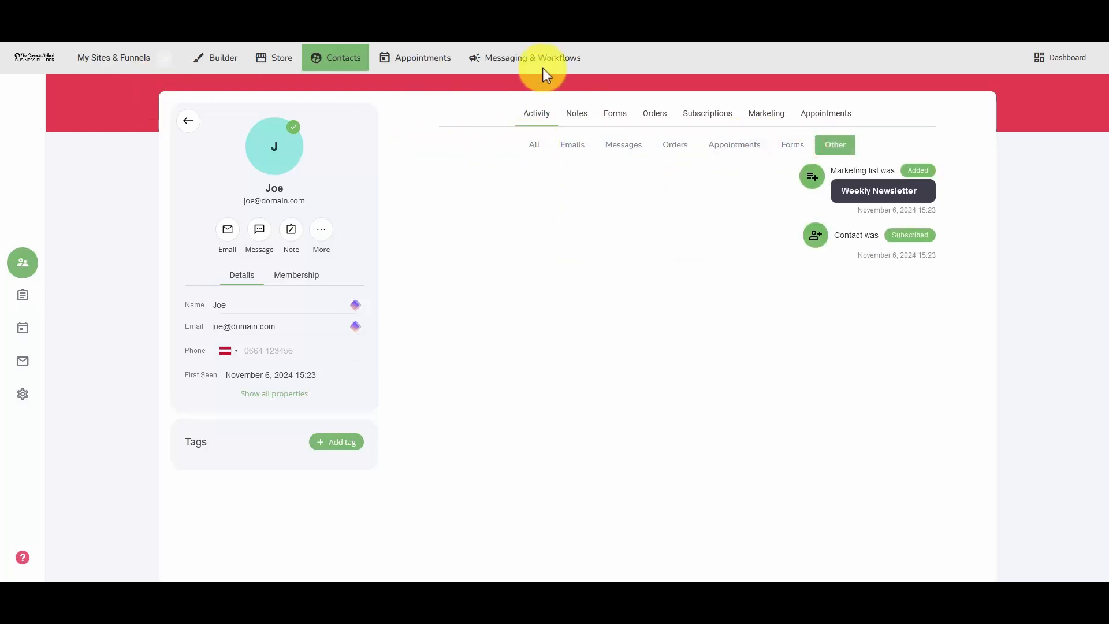
Step: Return to Lists & Subscribers and review the lists, the From the UK segment and the available subscriber filter fields
{"action": "left_click", "coordinate": [543, 68]}
{"action": "left_click", "coordinate": [114, 219]}
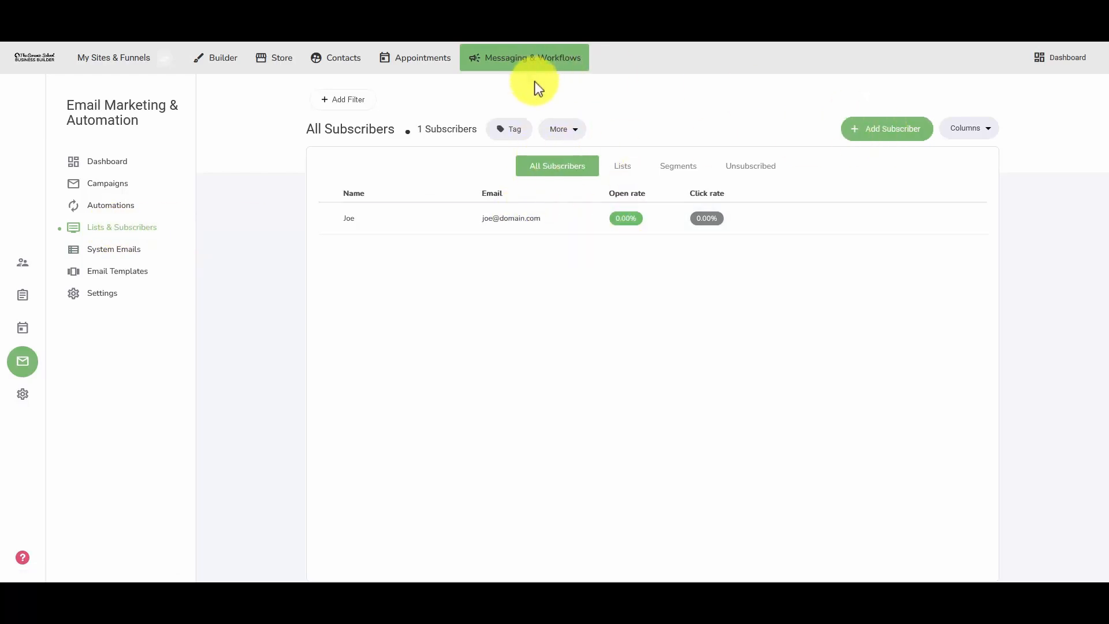
{"action": "left_click", "coordinate": [619, 168]}
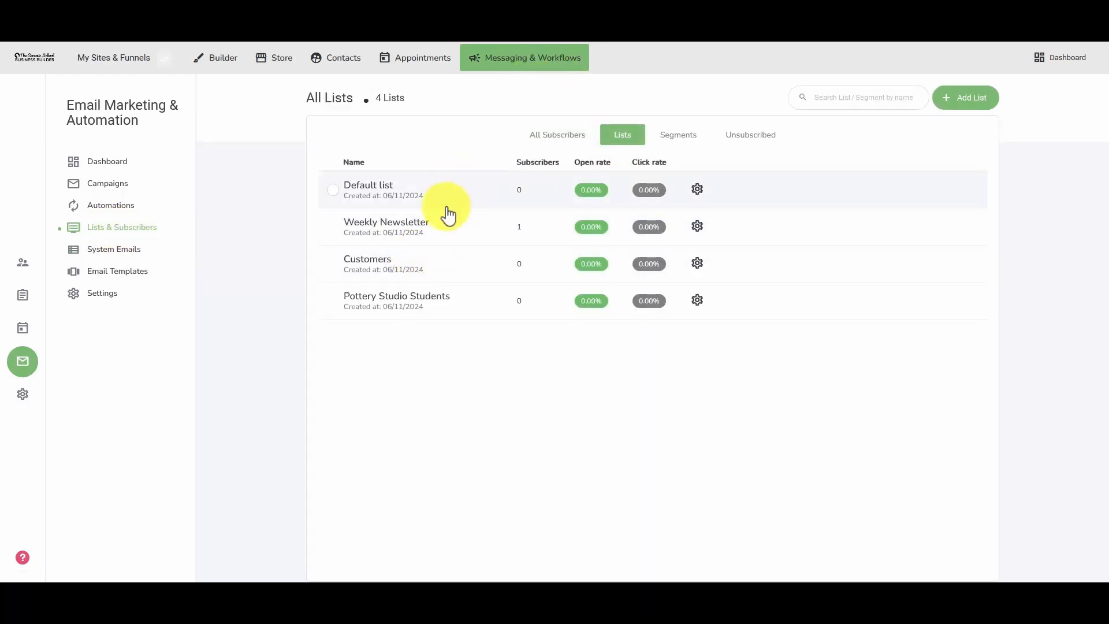
{"action": "left_click", "coordinate": [562, 230]}
{"action": "left_click", "coordinate": [334, 109]}
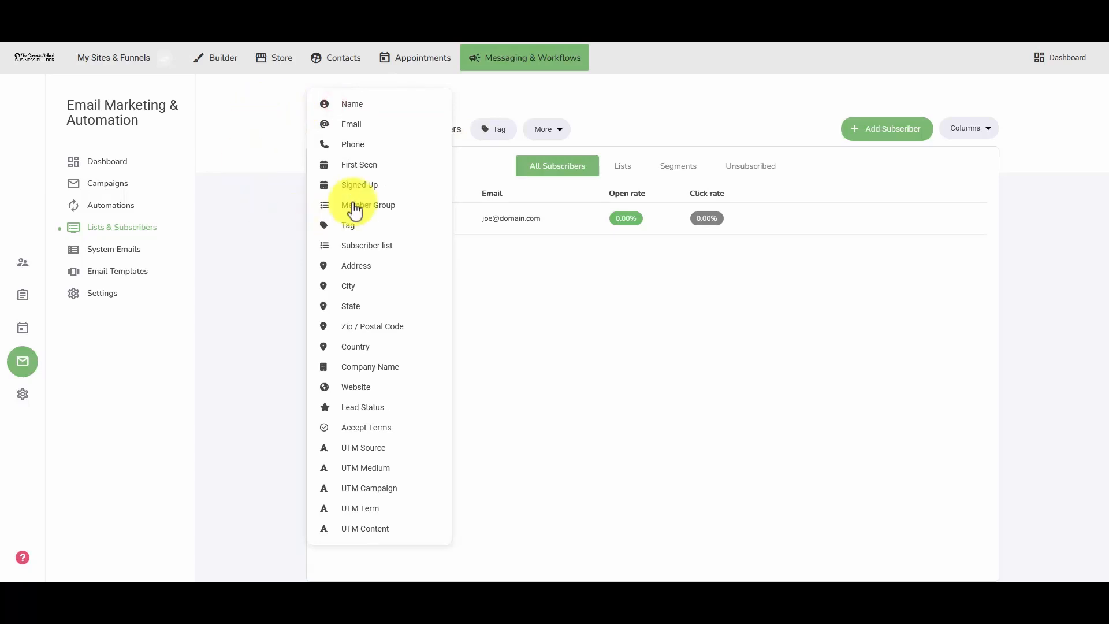
{"action": "left_click", "coordinate": [283, 295]}
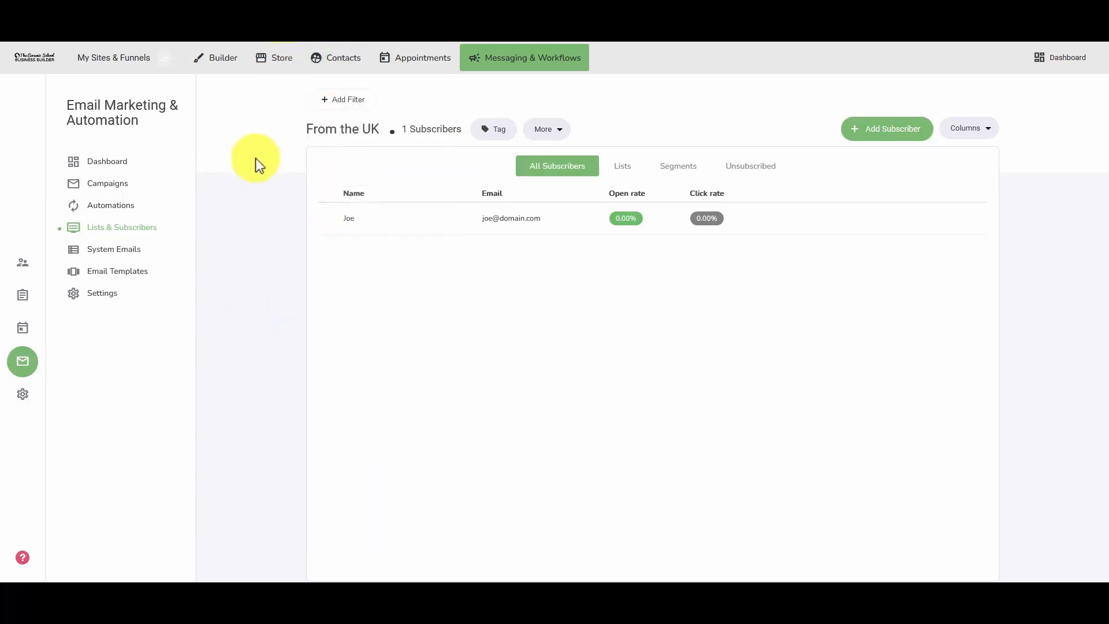
Step: View the System Emails and browse the system designs available in Email Templates
{"action": "left_click", "coordinate": [146, 247]}
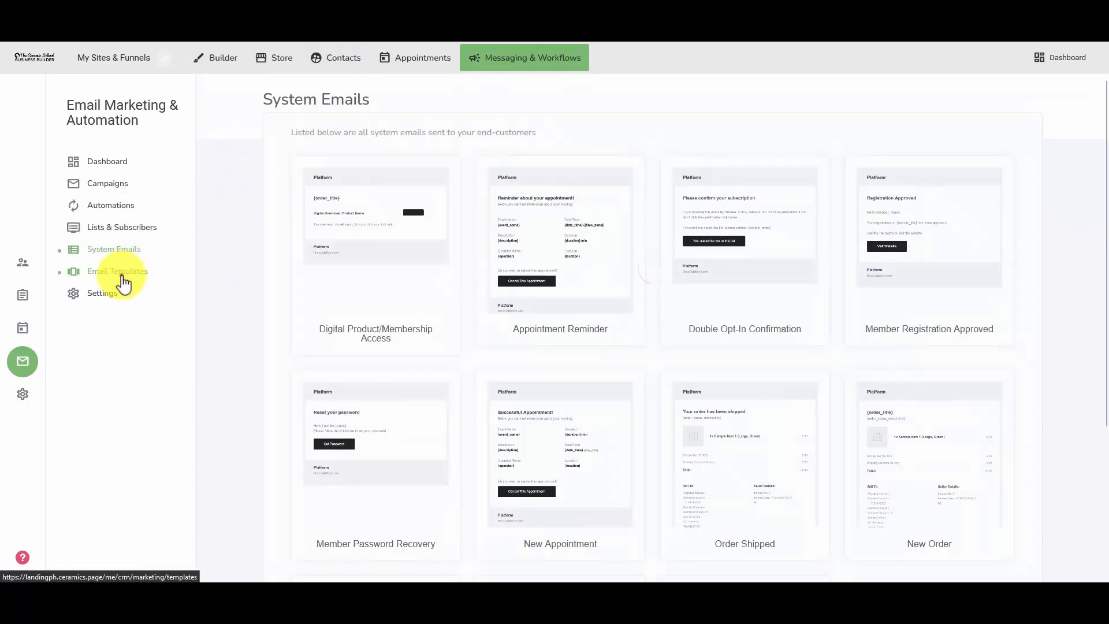
{"action": "left_click", "coordinate": [121, 273]}
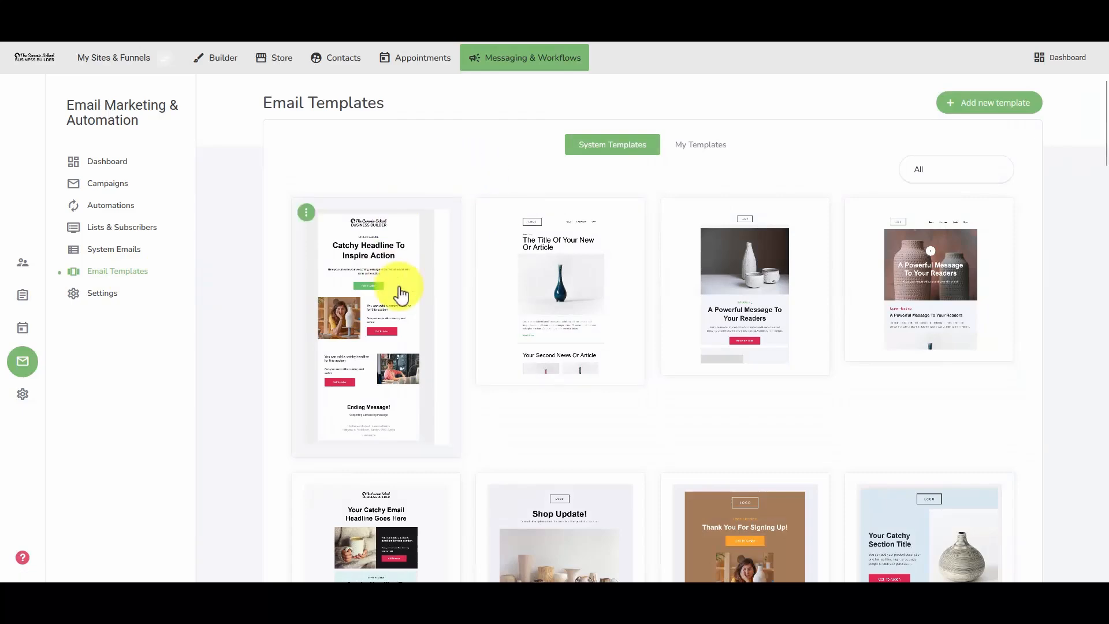
{"action": "scroll", "coordinate": [470, 397], "scroll_direction": "down", "scroll_amount": 8}
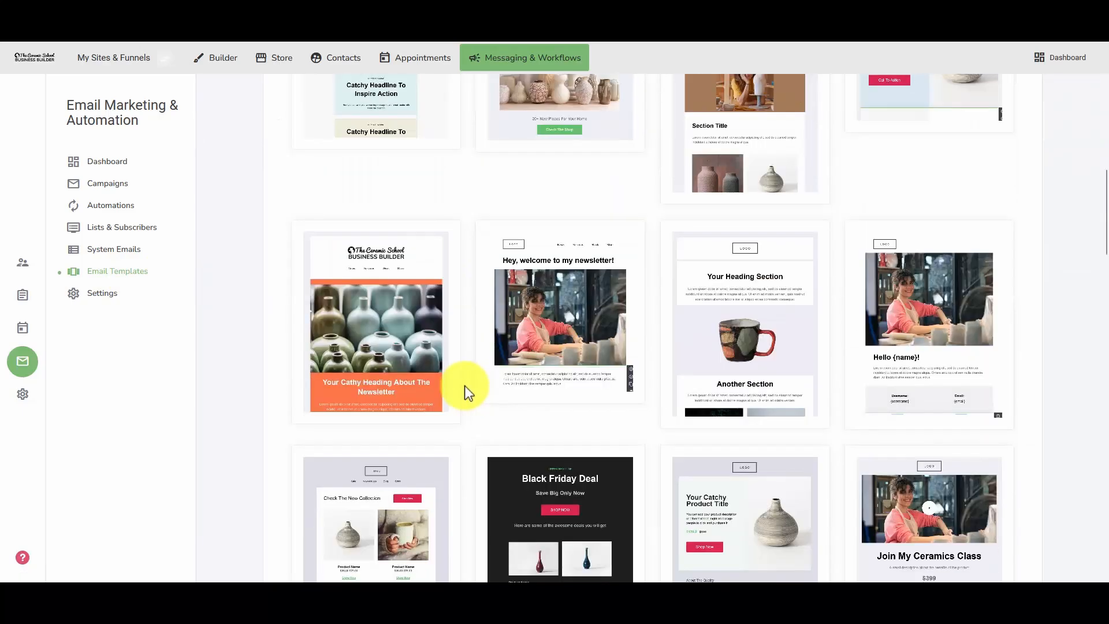
{"action": "scroll", "coordinate": [464, 385], "scroll_direction": "up", "scroll_amount": 4}
{"action": "scroll", "coordinate": [464, 385], "scroll_direction": "up", "scroll_amount": 5}
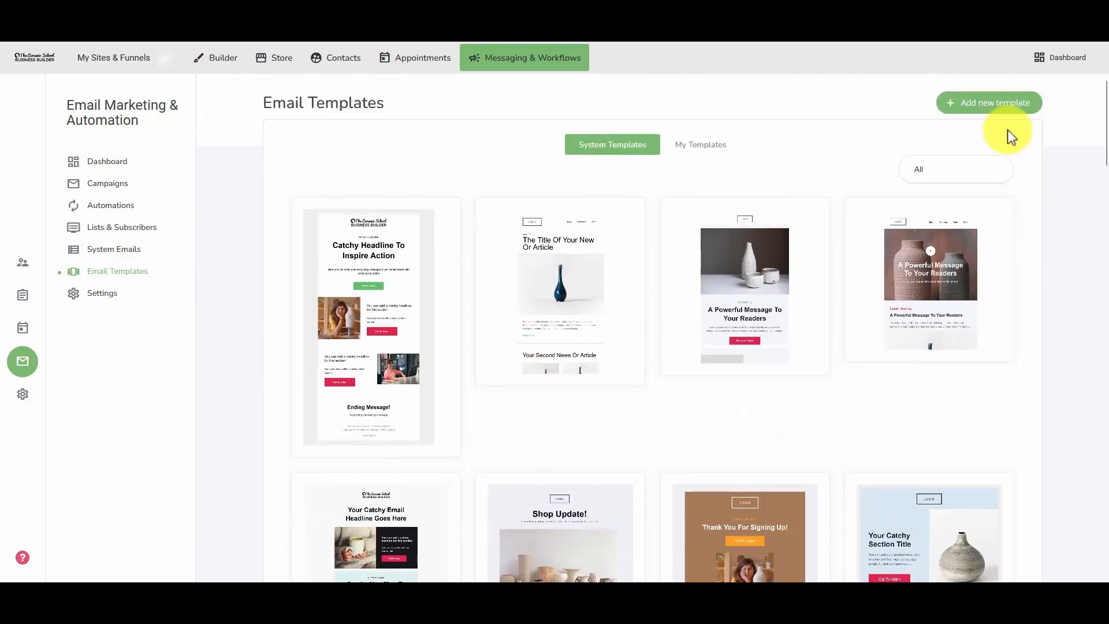
Step: Open a new blank email template and look through the content blocks offered in its editor
{"action": "left_click", "coordinate": [991, 95]}
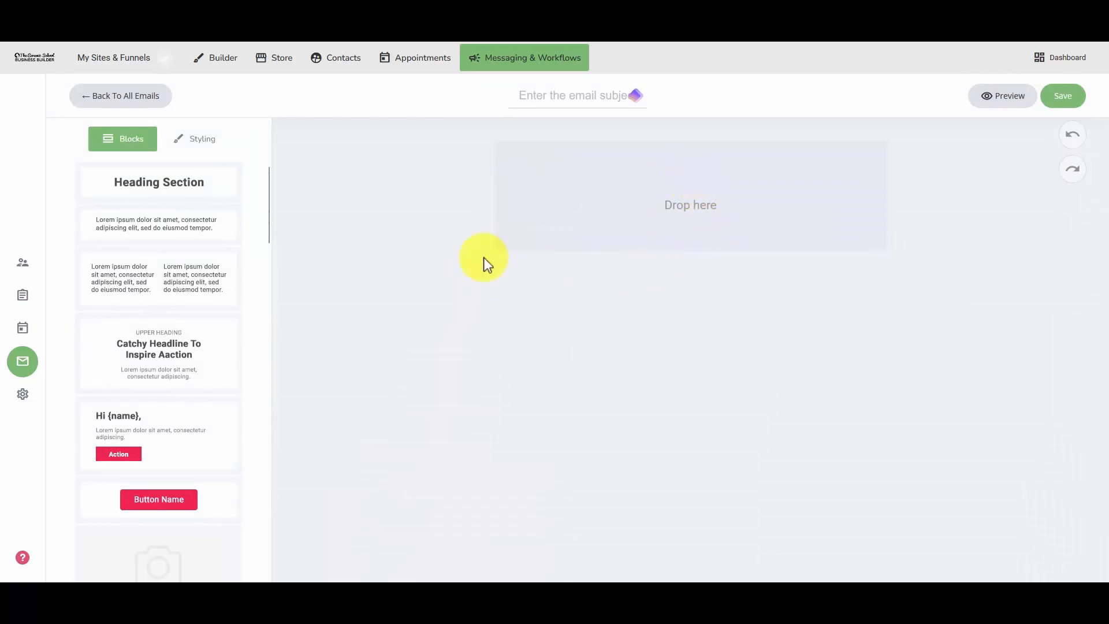
{"action": "scroll", "coordinate": [141, 416], "scroll_direction": "down", "scroll_amount": 5}
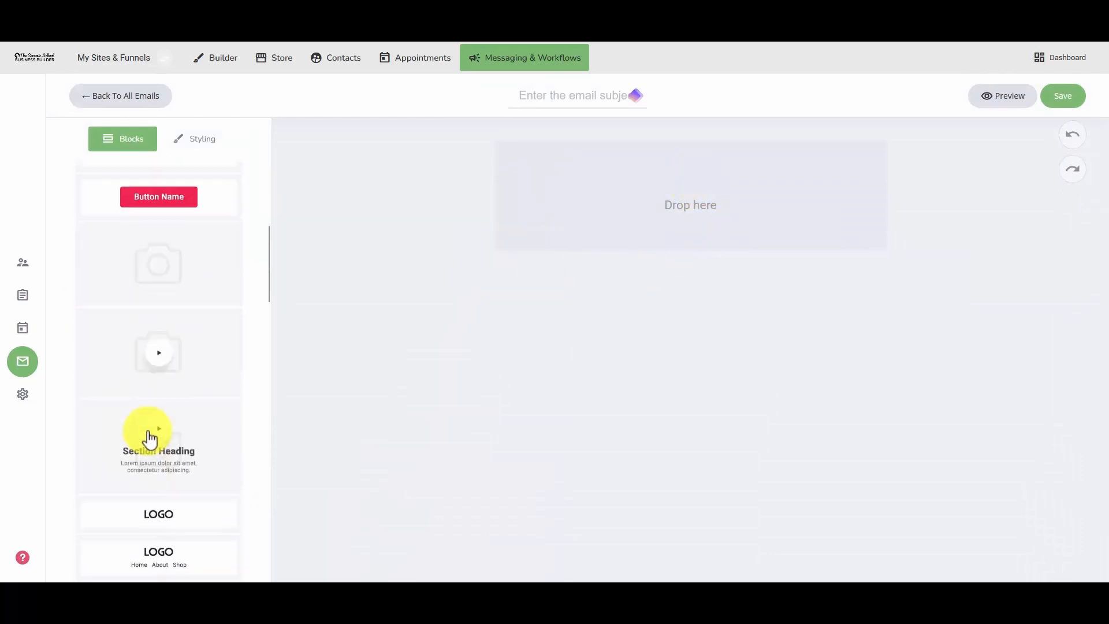
{"action": "scroll", "coordinate": [148, 438], "scroll_direction": "up", "scroll_amount": 5}
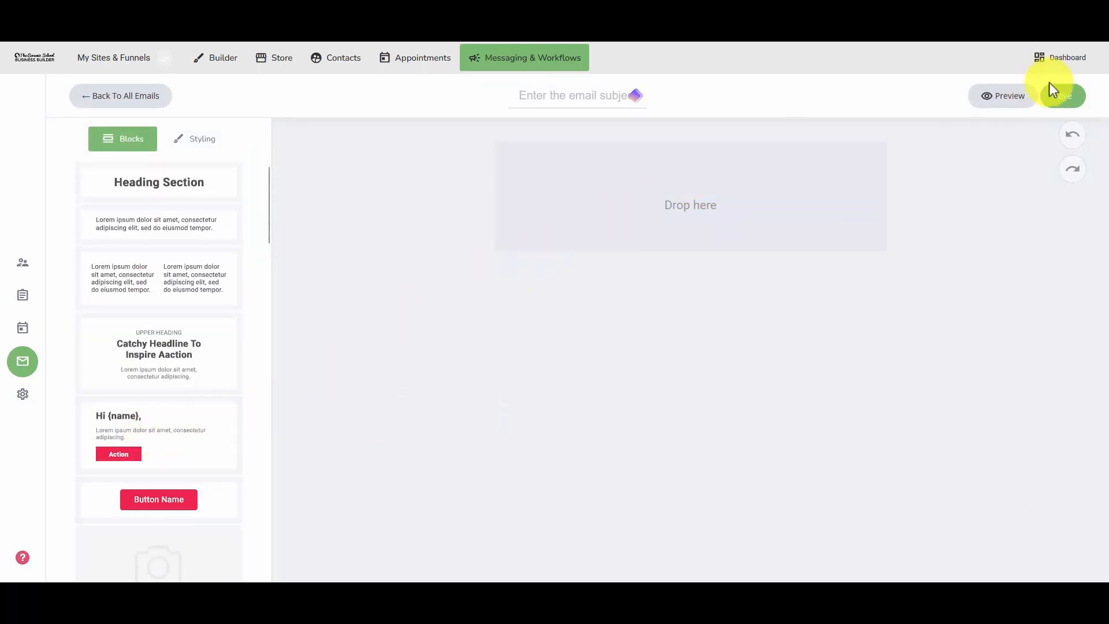
Step: Leave the template editor and review the Email Marketing & Automation dashboard from statistics to quick-start options
{"action": "left_click", "coordinate": [23, 361]}
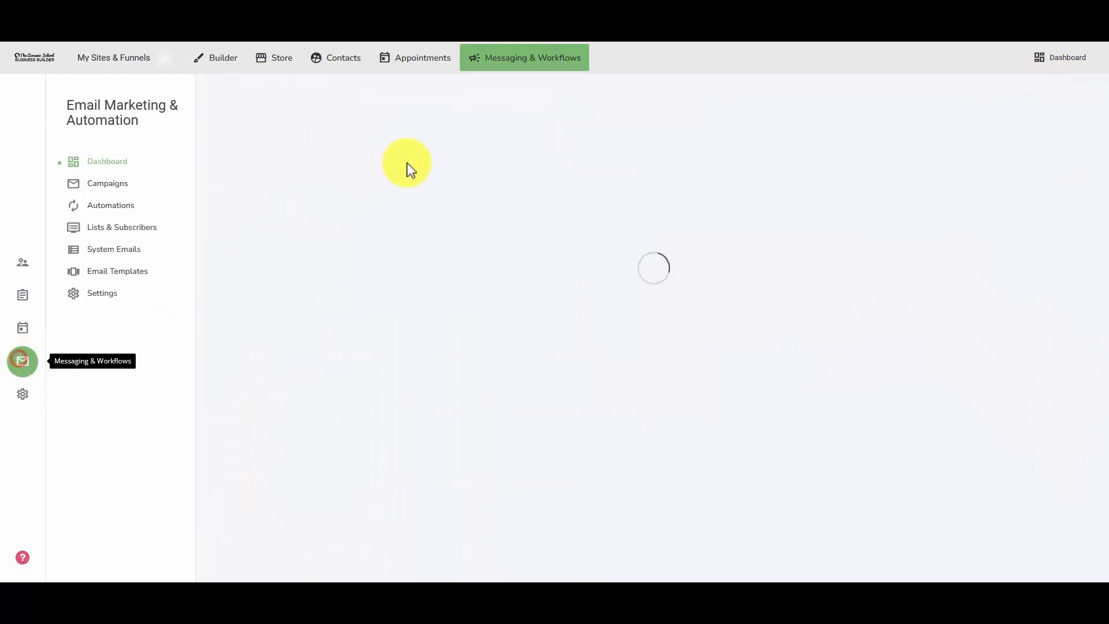
{"action": "scroll", "coordinate": [693, 385], "scroll_direction": "down", "scroll_amount": 4}
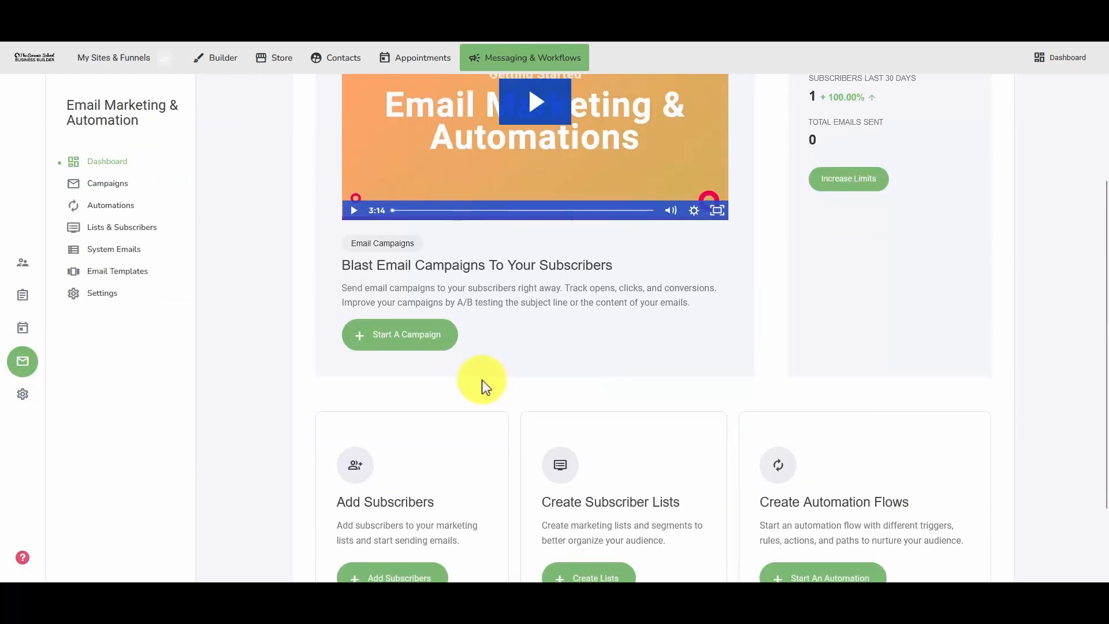
{"action": "scroll", "coordinate": [526, 365], "scroll_direction": "up", "scroll_amount": 4}
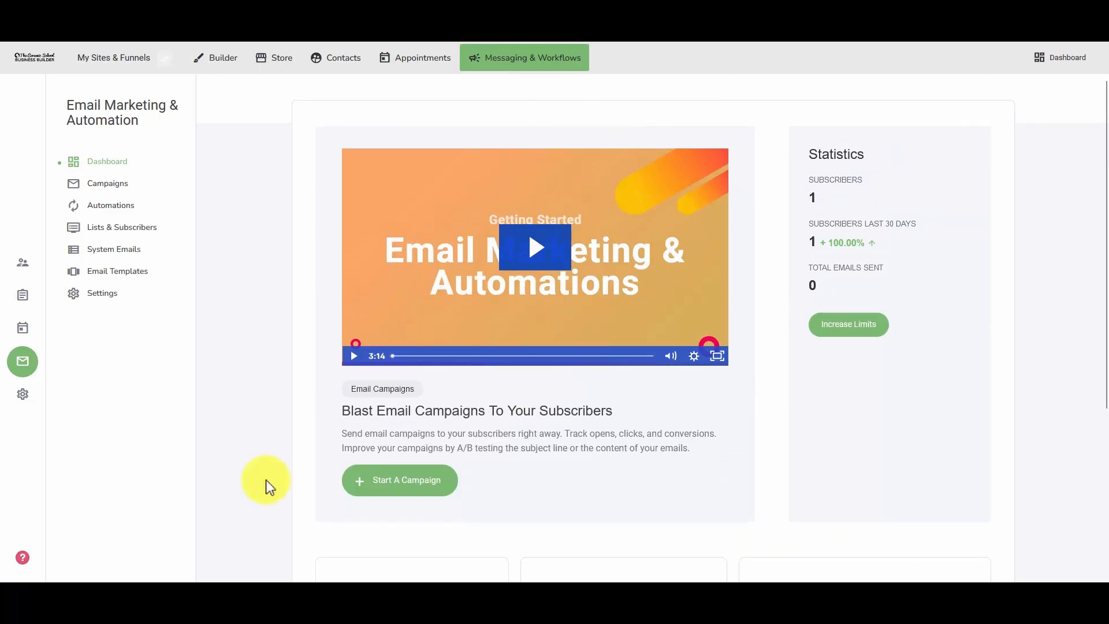
Step: Open the support portal, browse its help topics and ticket options, and close it again
{"action": "left_click", "coordinate": [22, 555]}
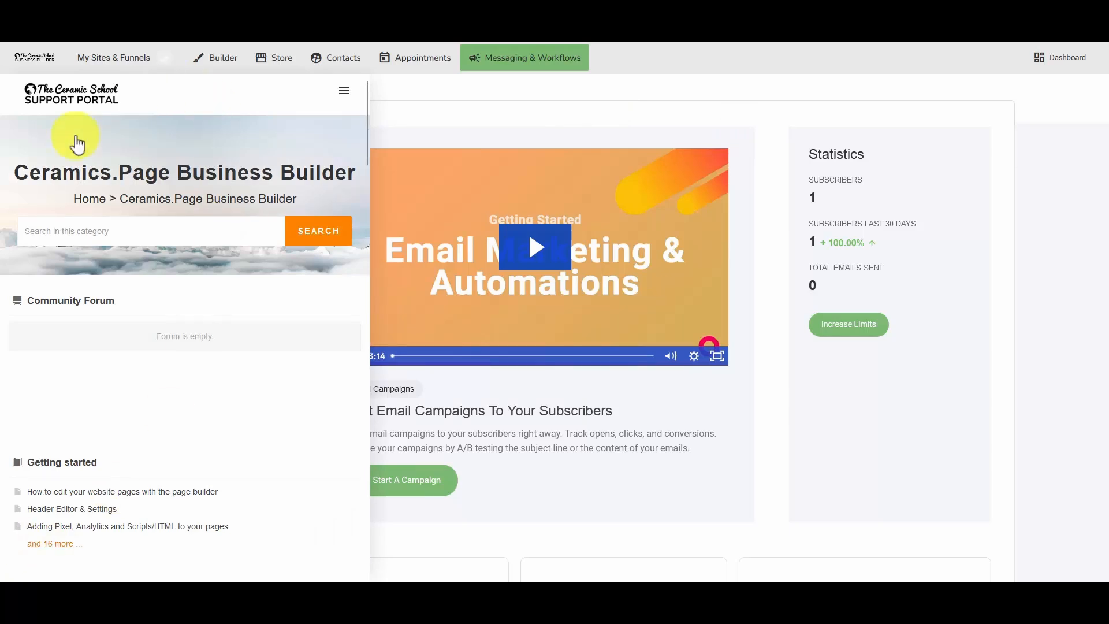
{"action": "scroll", "coordinate": [74, 407], "scroll_direction": "down", "scroll_amount": 10}
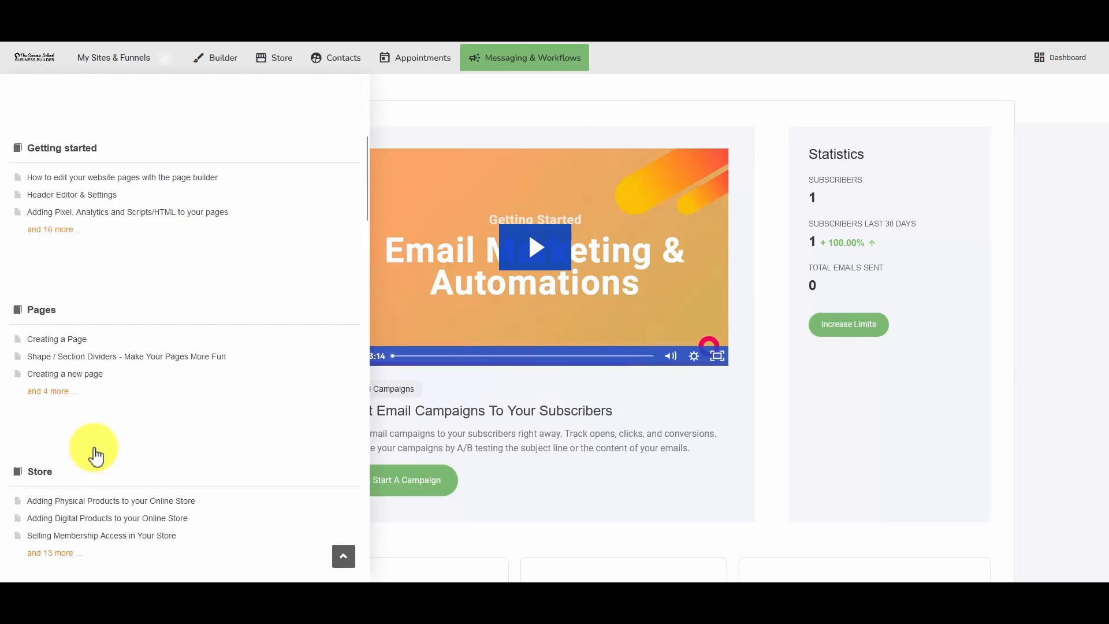
{"action": "scroll", "coordinate": [65, 425], "scroll_direction": "up", "scroll_amount": 3}
{"action": "scroll", "coordinate": [66, 425], "scroll_direction": "up", "scroll_amount": 6}
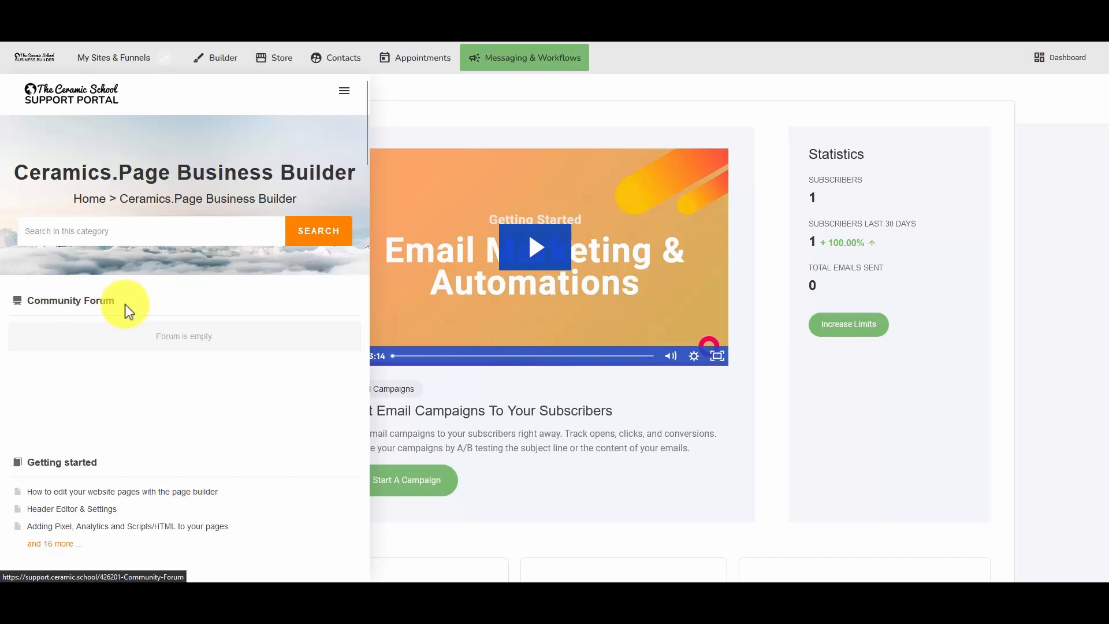
{"action": "left_click", "coordinate": [343, 92]}
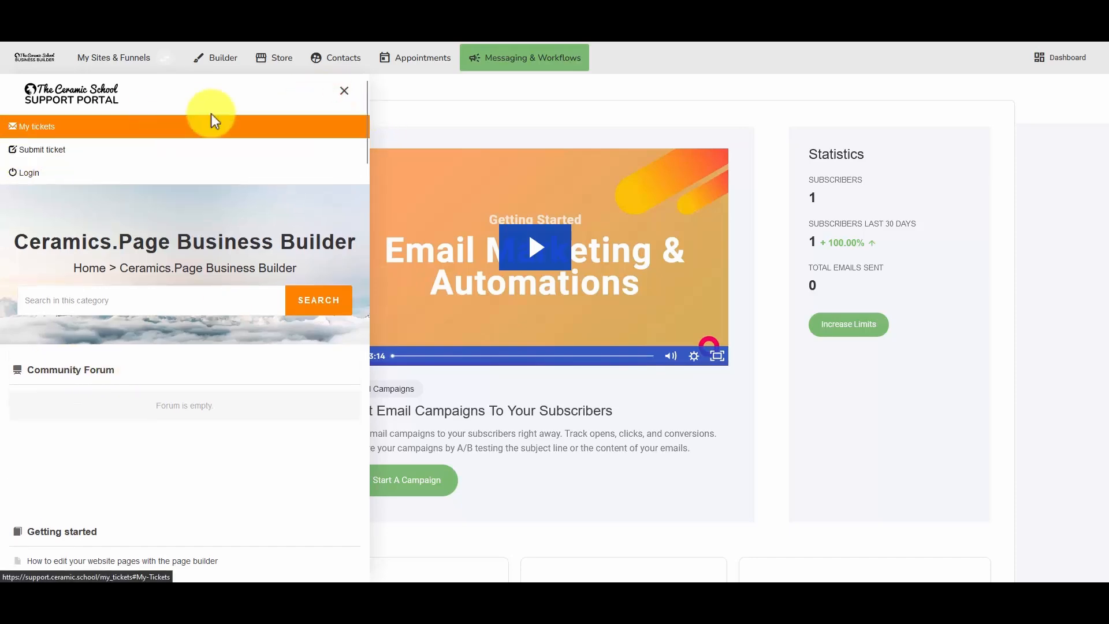
{"action": "left_click", "coordinate": [344, 91]}
{"action": "left_click", "coordinate": [473, 118]}
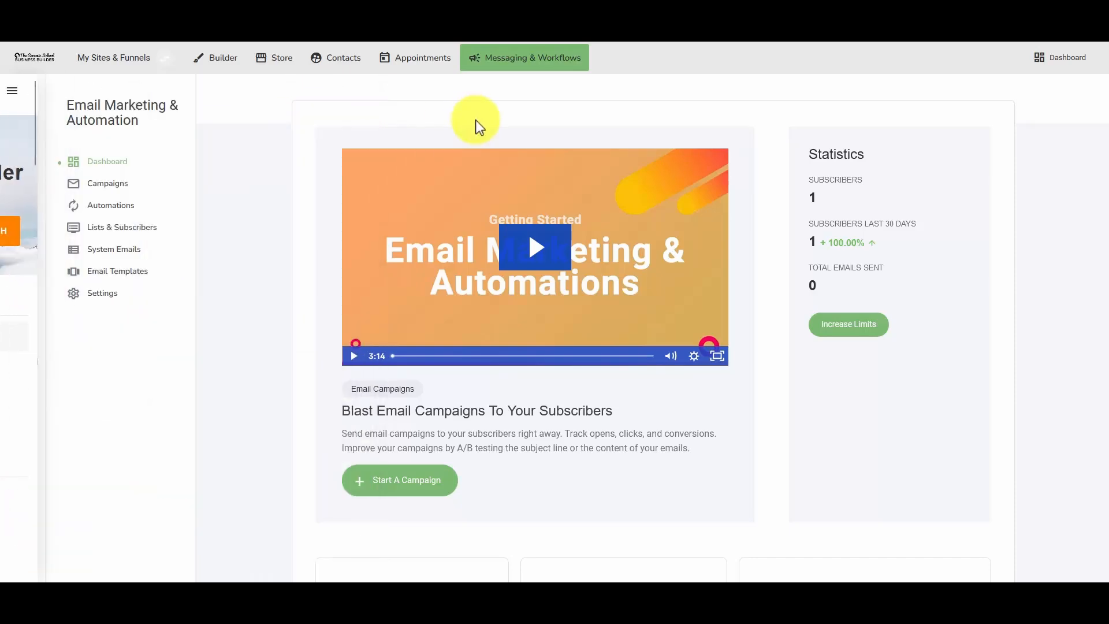